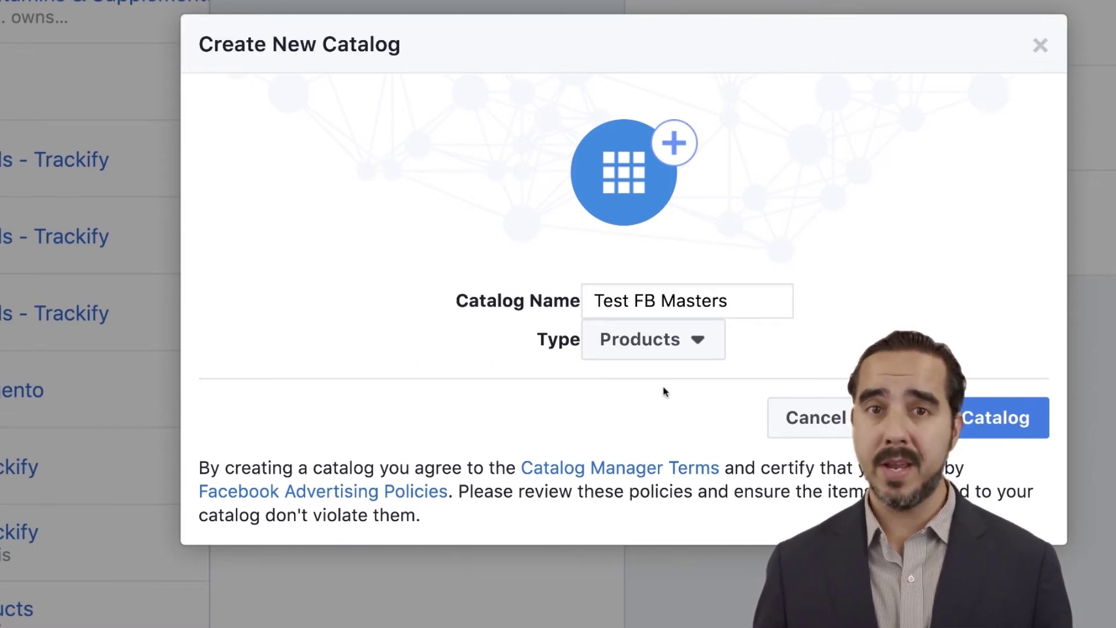
# Keep Products as the catalog type and create the Test FB Masters catalog
pyautogui.click(695, 341)
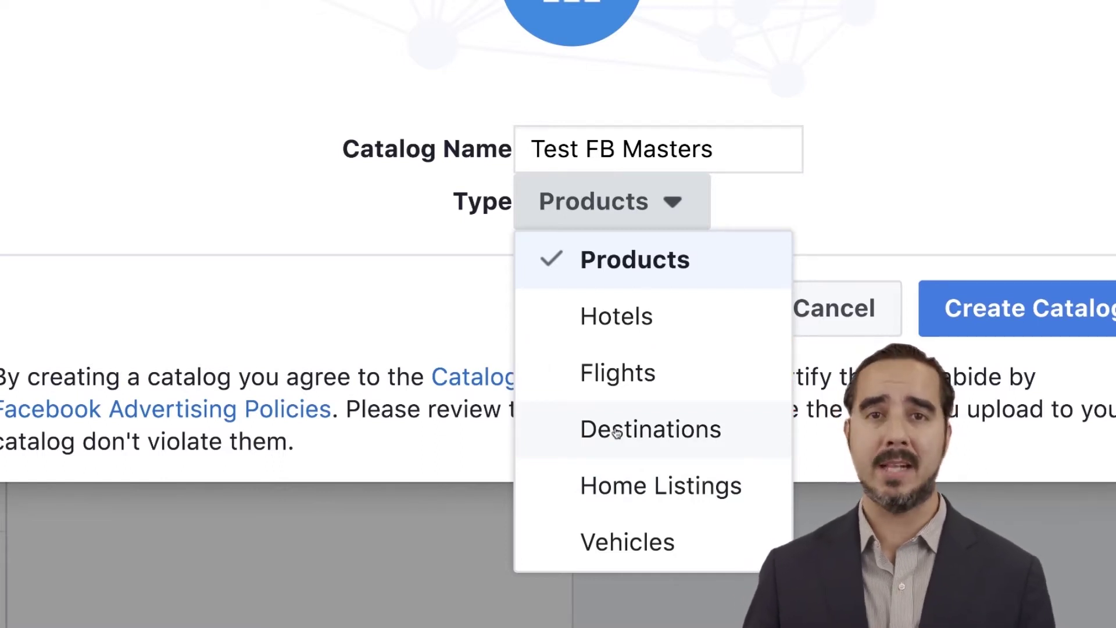
pyautogui.click(644, 264)
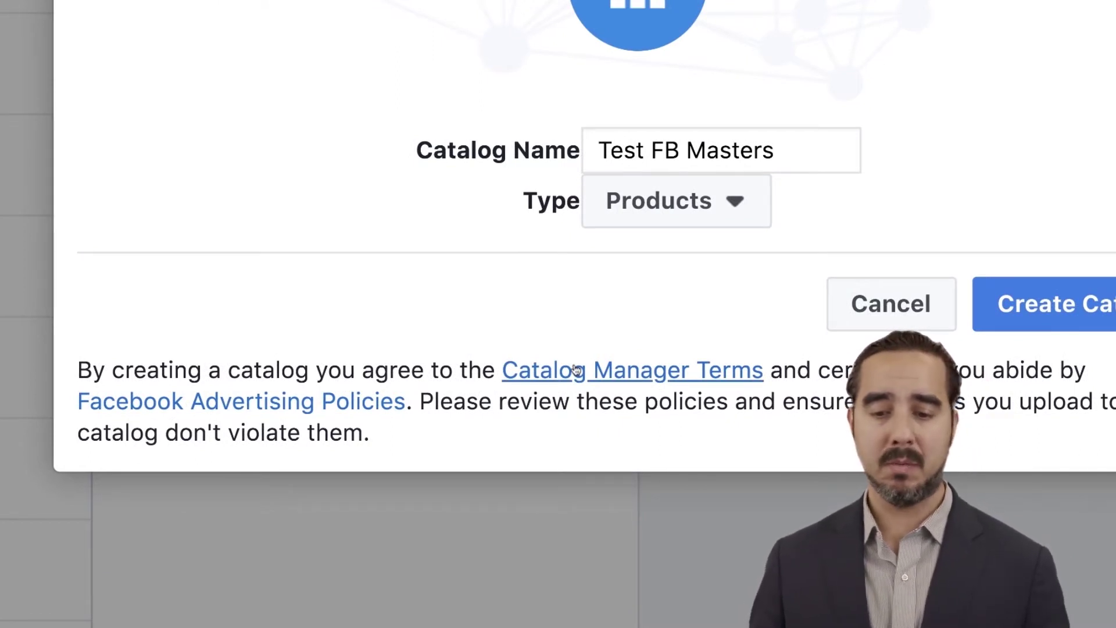
pyautogui.click(1035, 305)
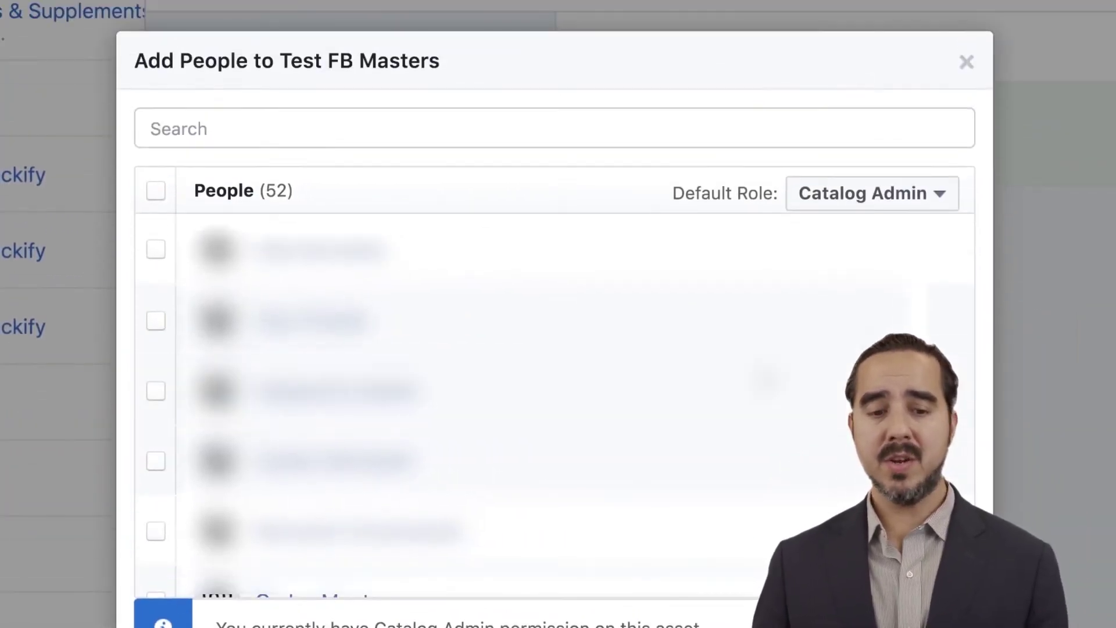
# Find the team member by first name, assign them to the catalog as Catalog Admin, and save the changes
pyautogui.click(329, 122)
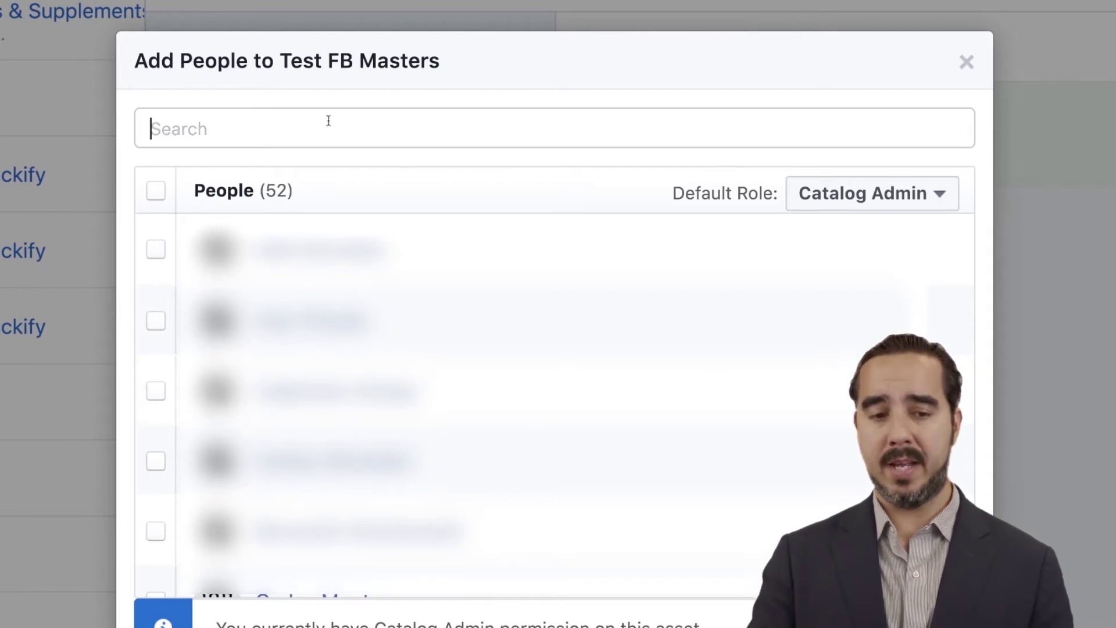
pyautogui.write('jorg')
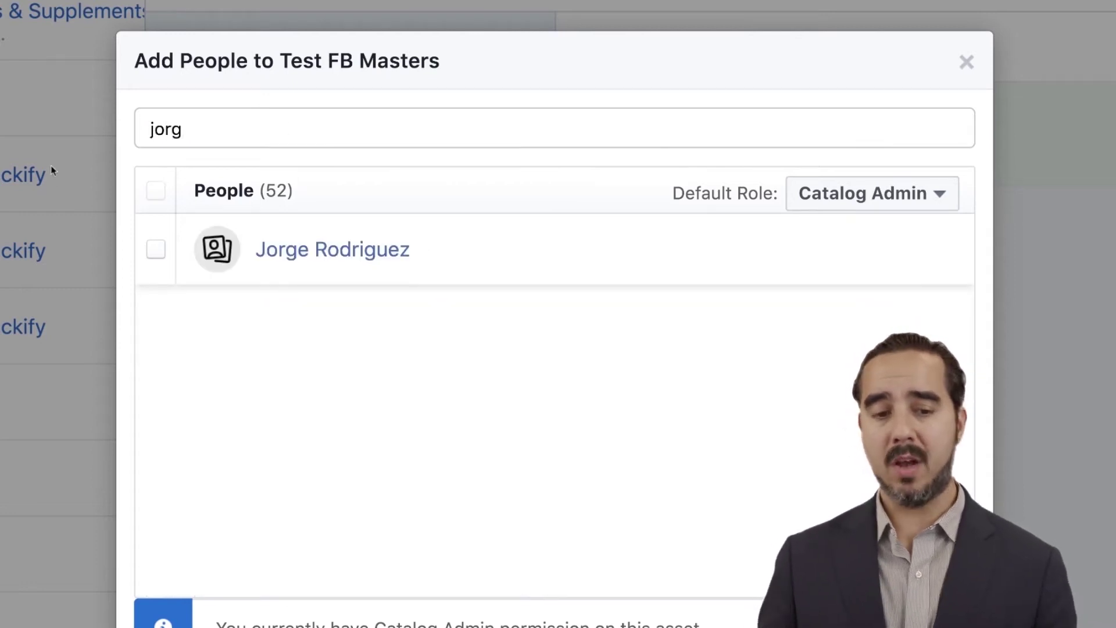
pyautogui.click(156, 250)
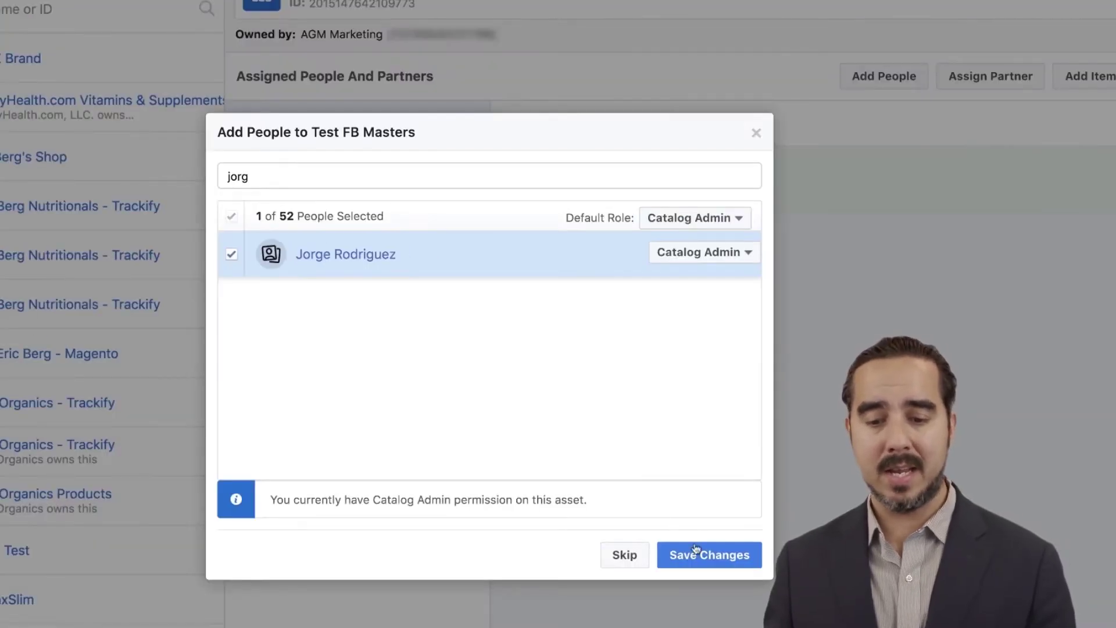
pyautogui.click(709, 553)
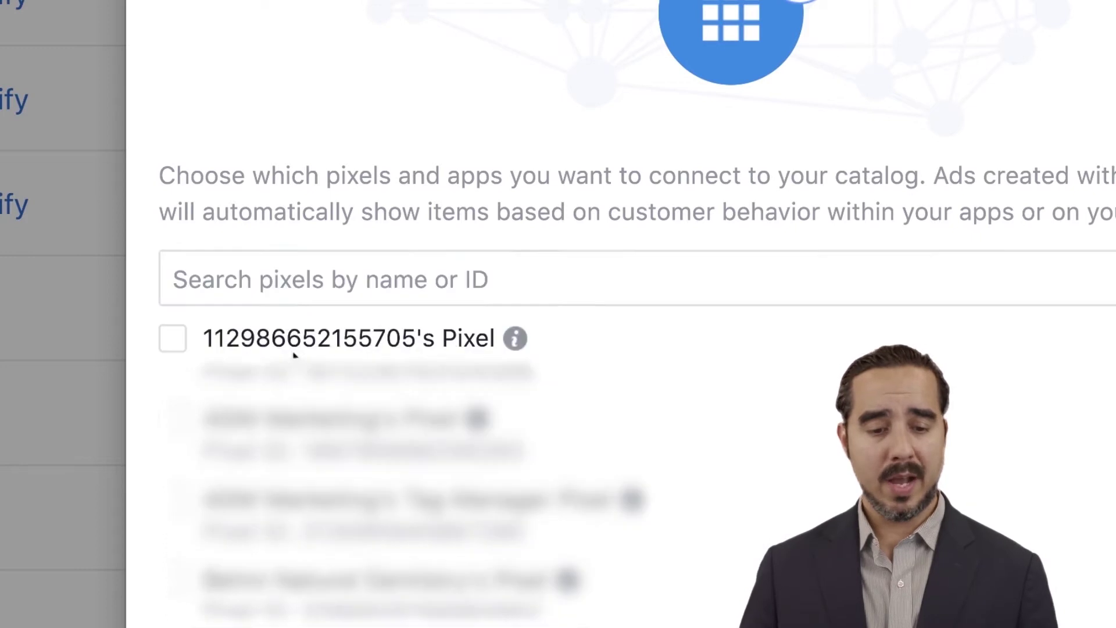
# Connect DrBergWorkshop.com's Pixel to the catalog, save, and dismiss the creation notice
pyautogui.click(284, 308)
pyautogui.write('drb')
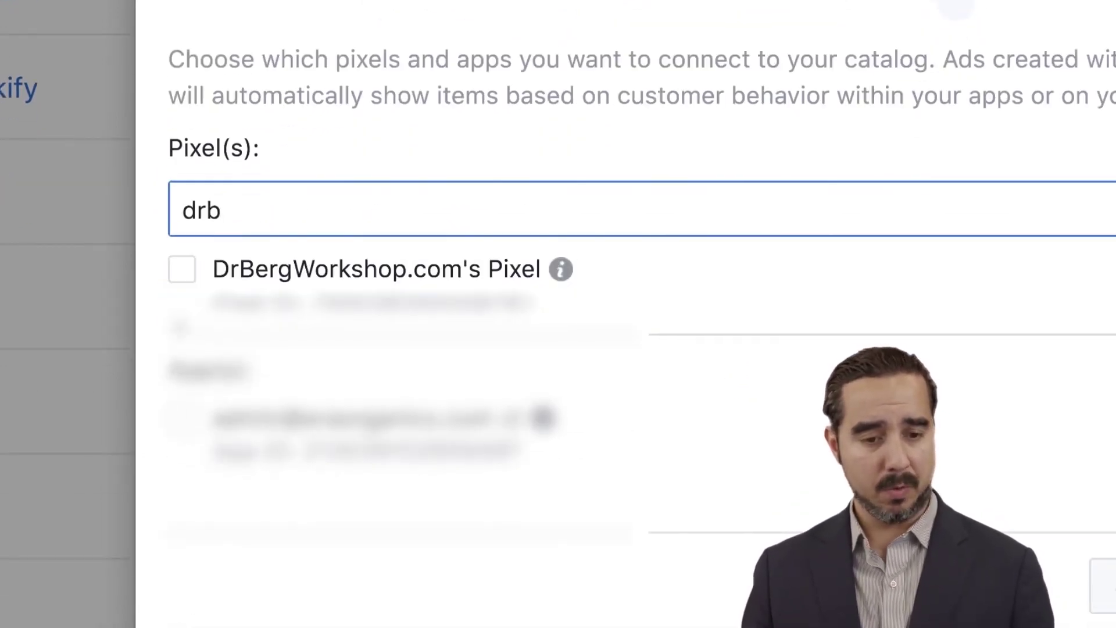
pyautogui.click(182, 270)
pyautogui.rightClick(191, 270)
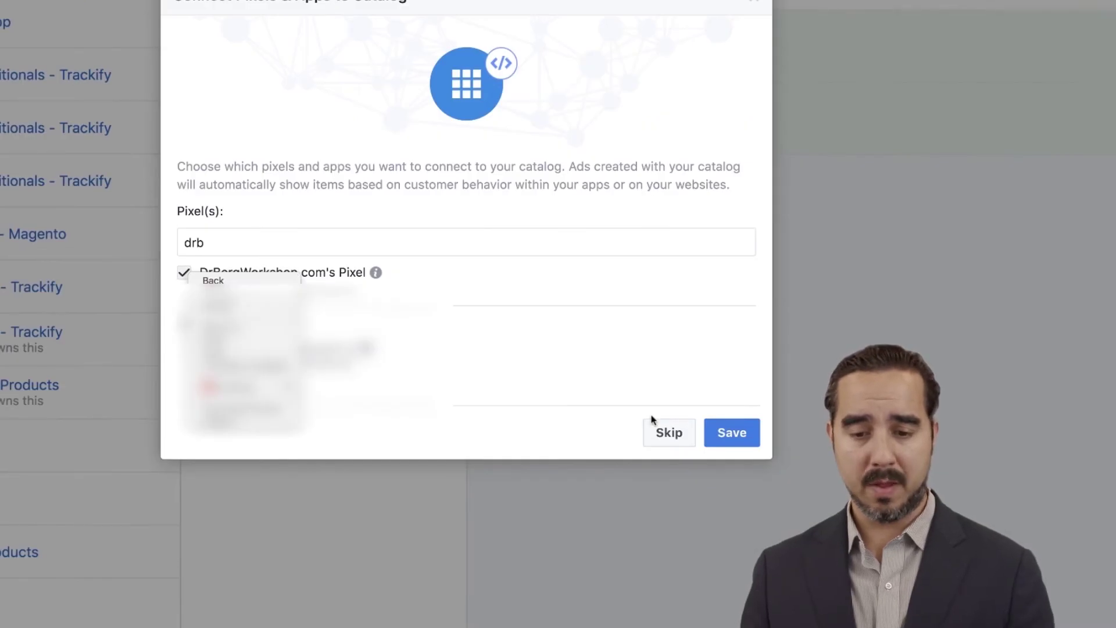
pyautogui.click(738, 434)
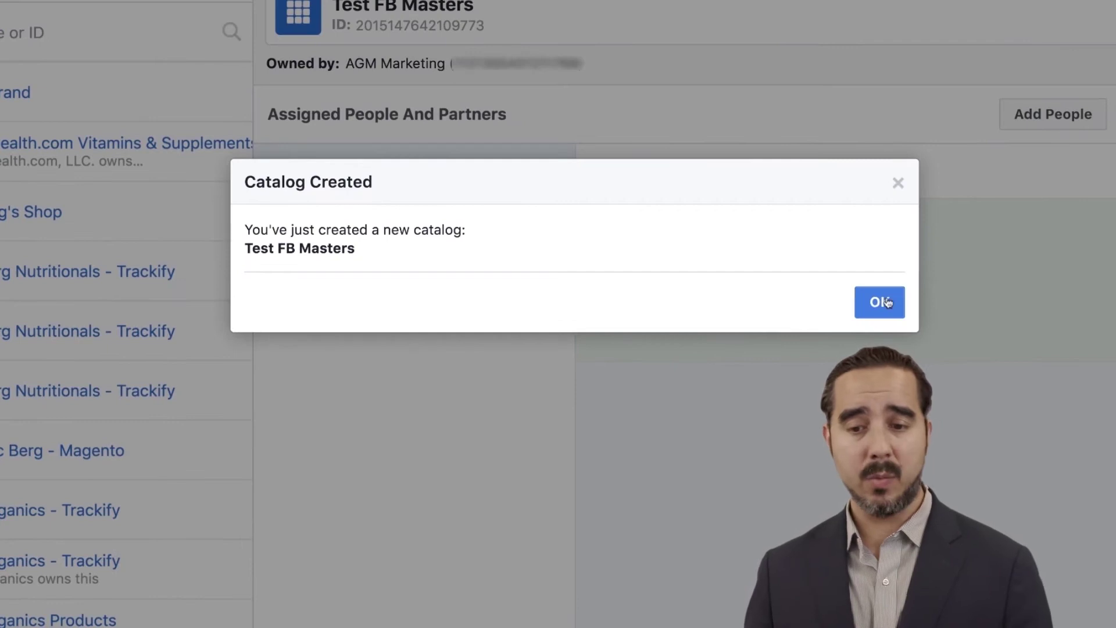
pyautogui.click(880, 302)
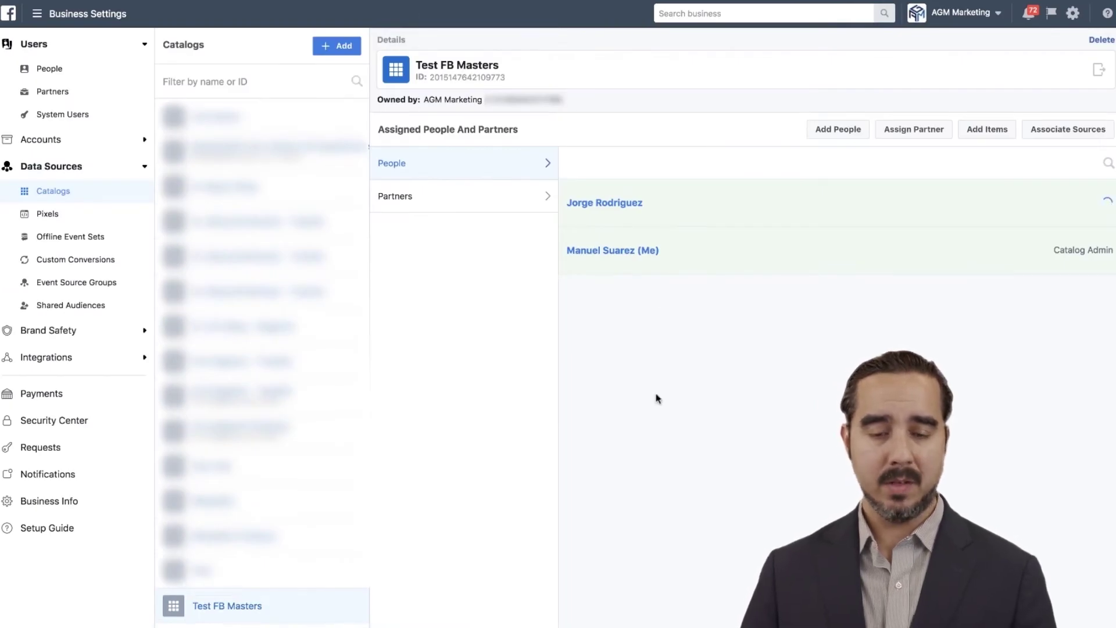
# Open the Test FB Masters catalog and add a product data source using the Add Manually method
pyautogui.click(1093, 72)
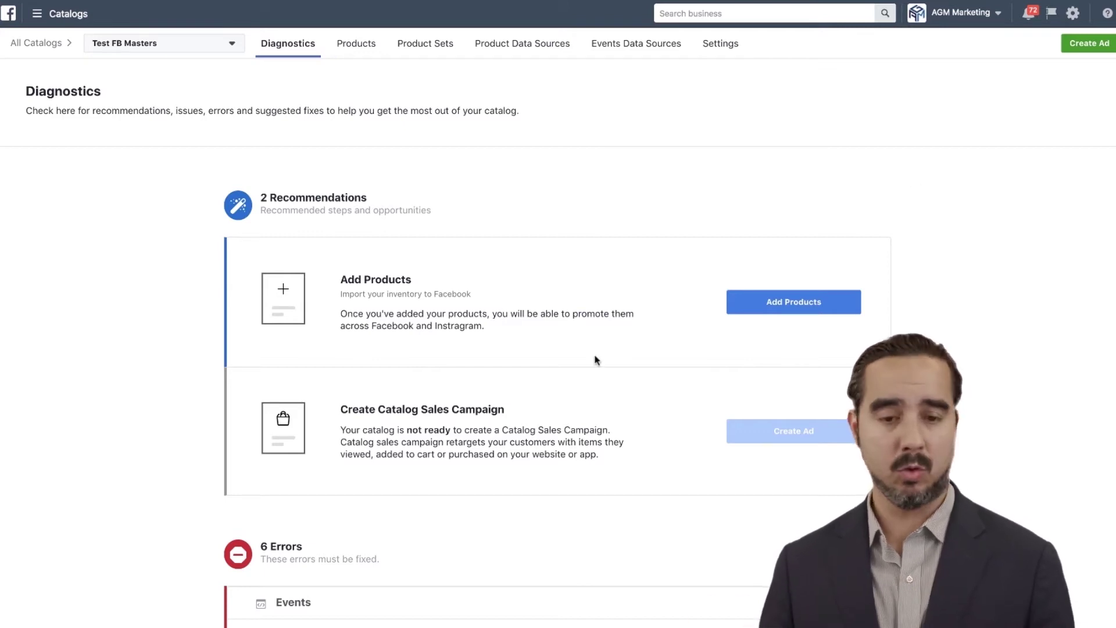
pyautogui.click(521, 49)
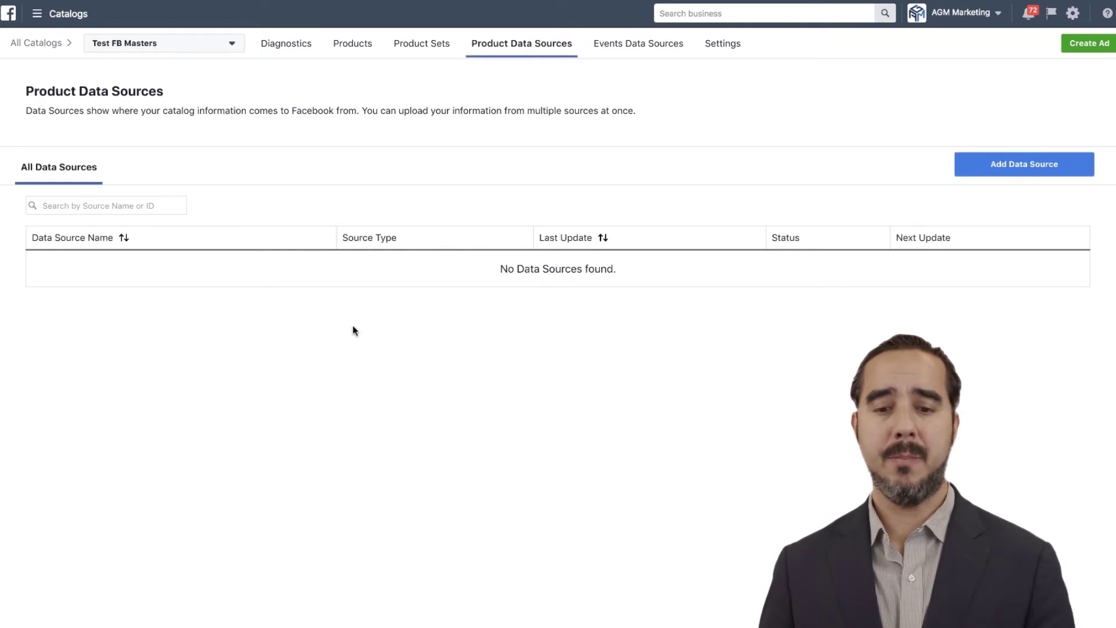
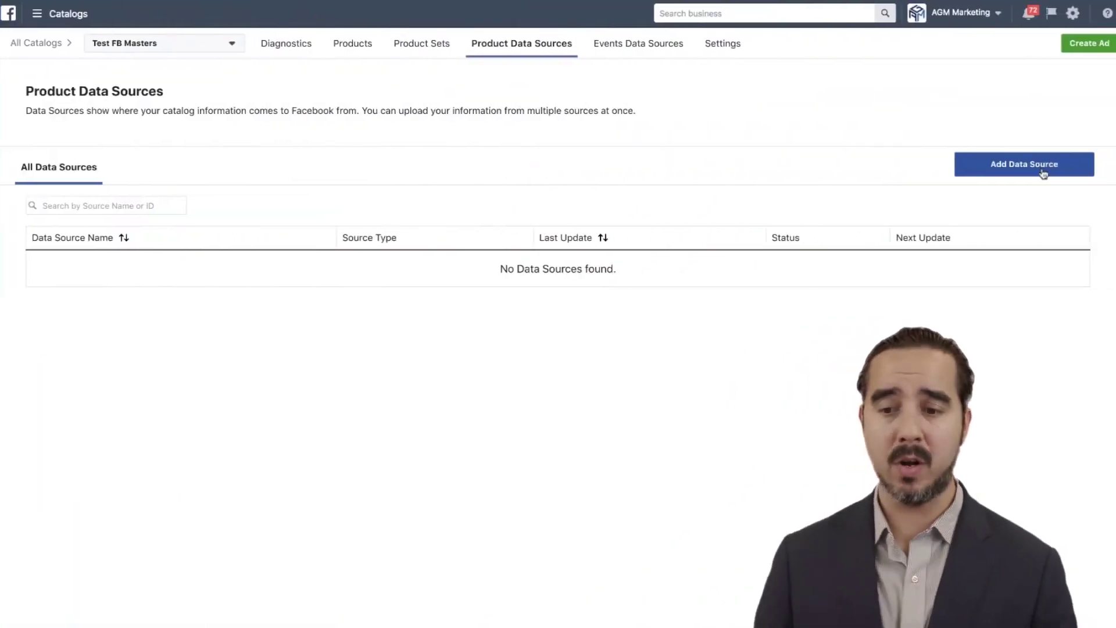
pyautogui.click(1044, 167)
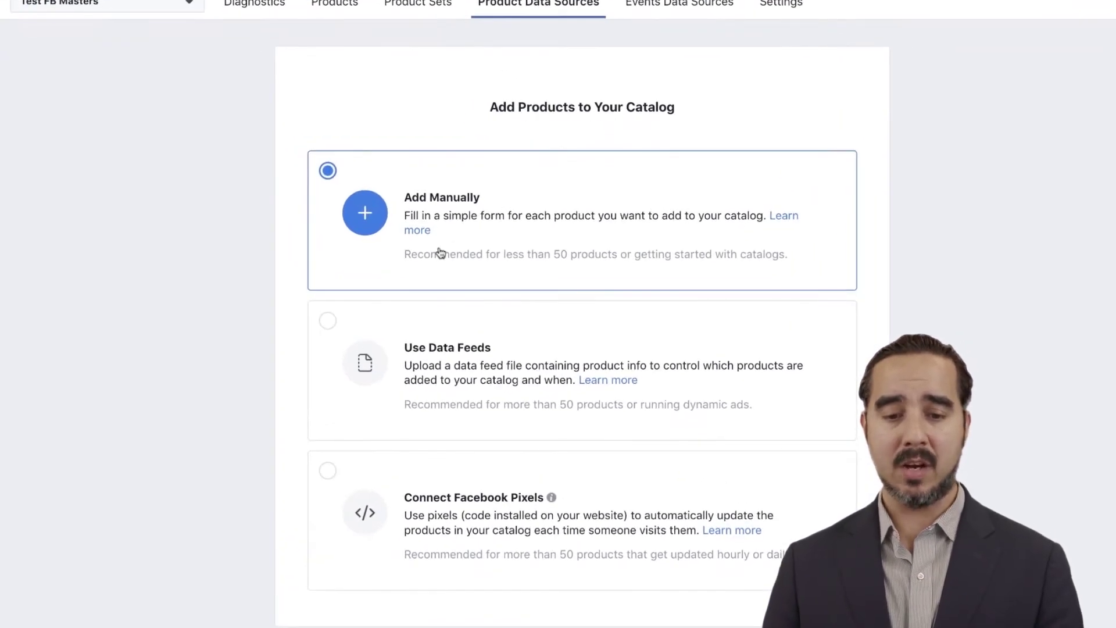
pyautogui.scroll(-1, 441, 252)
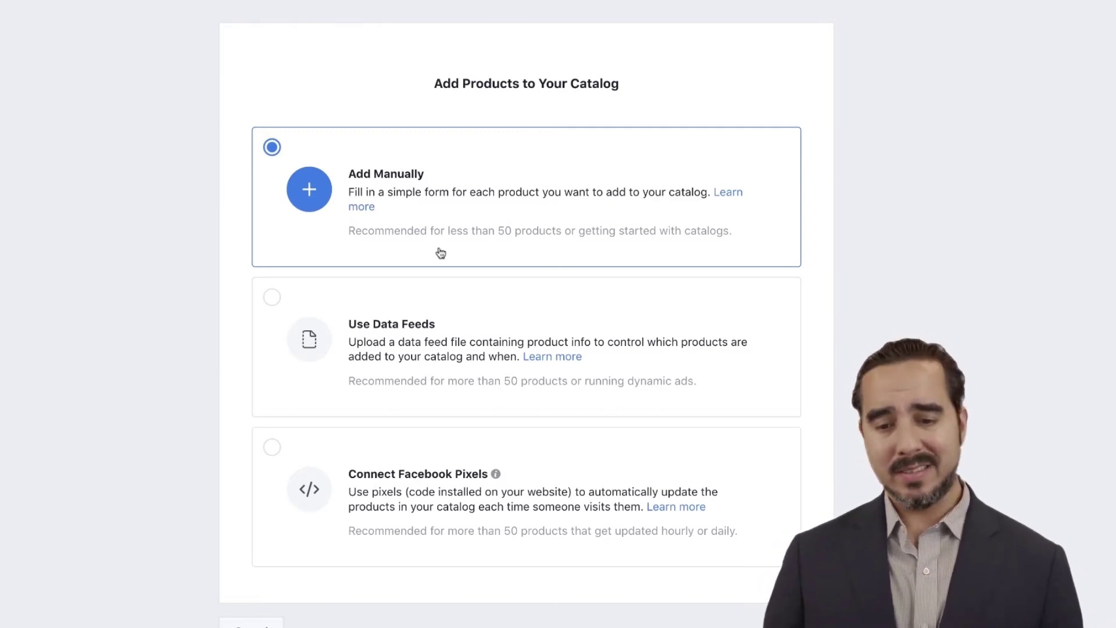
pyautogui.click(271, 297)
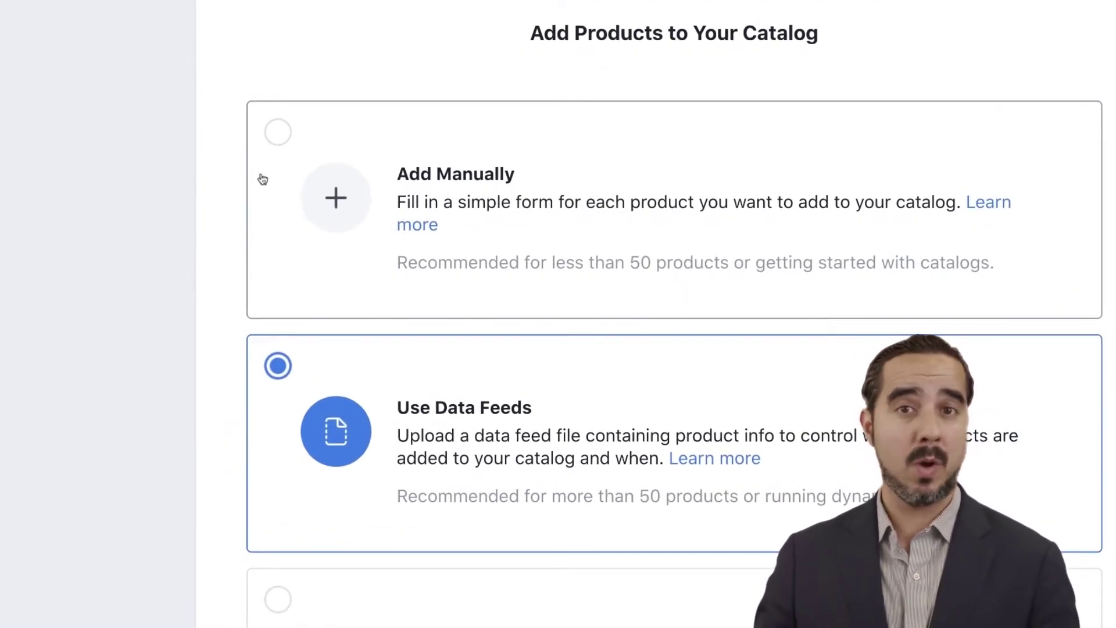
pyautogui.click(303, 155)
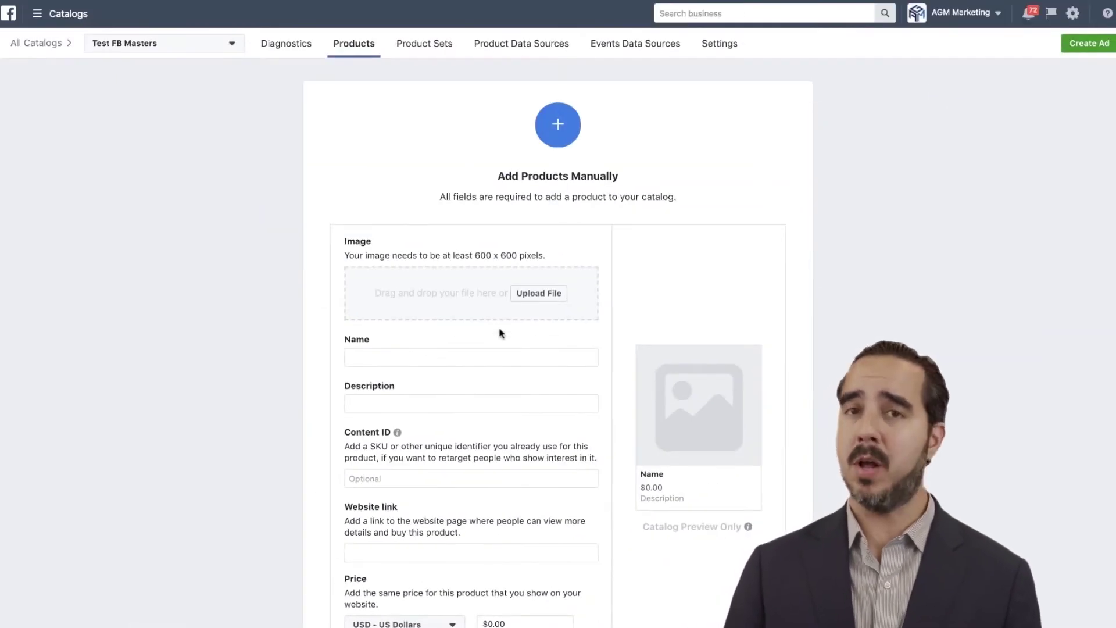
# Upload the Constipend image from the Desktop as the product image
pyautogui.scroll(-2, 501, 334)
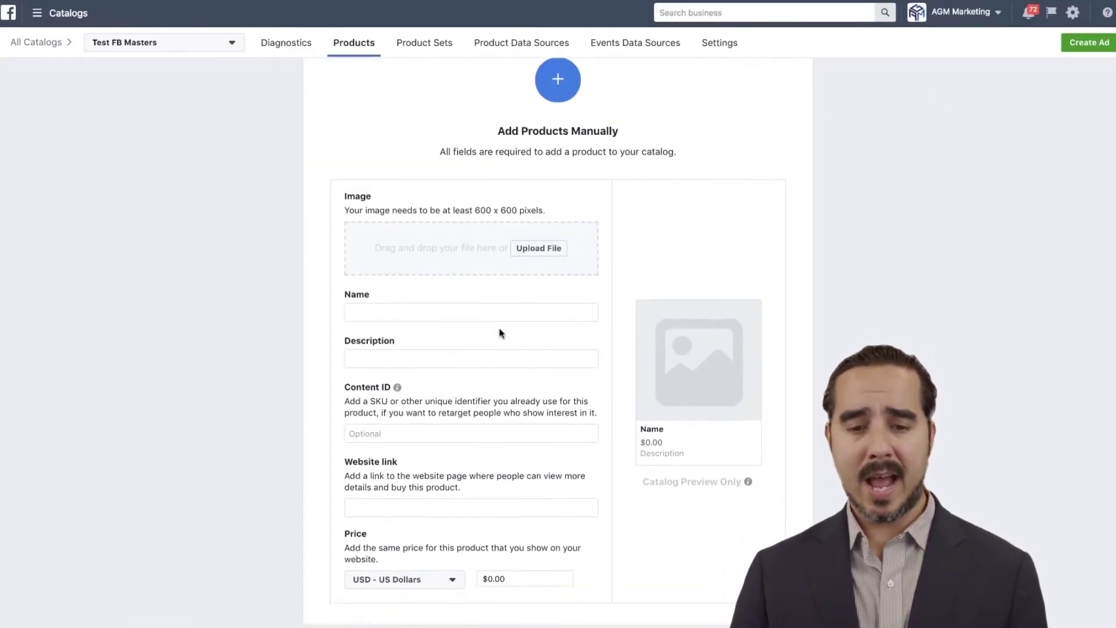
pyautogui.click(538, 260)
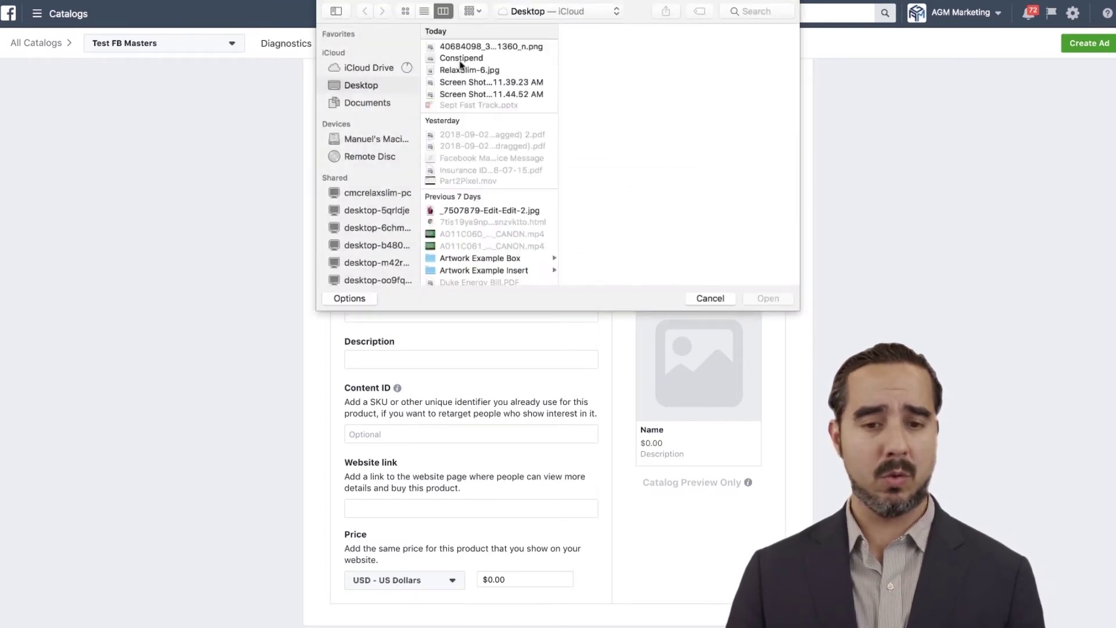
pyautogui.doubleClick(452, 60)
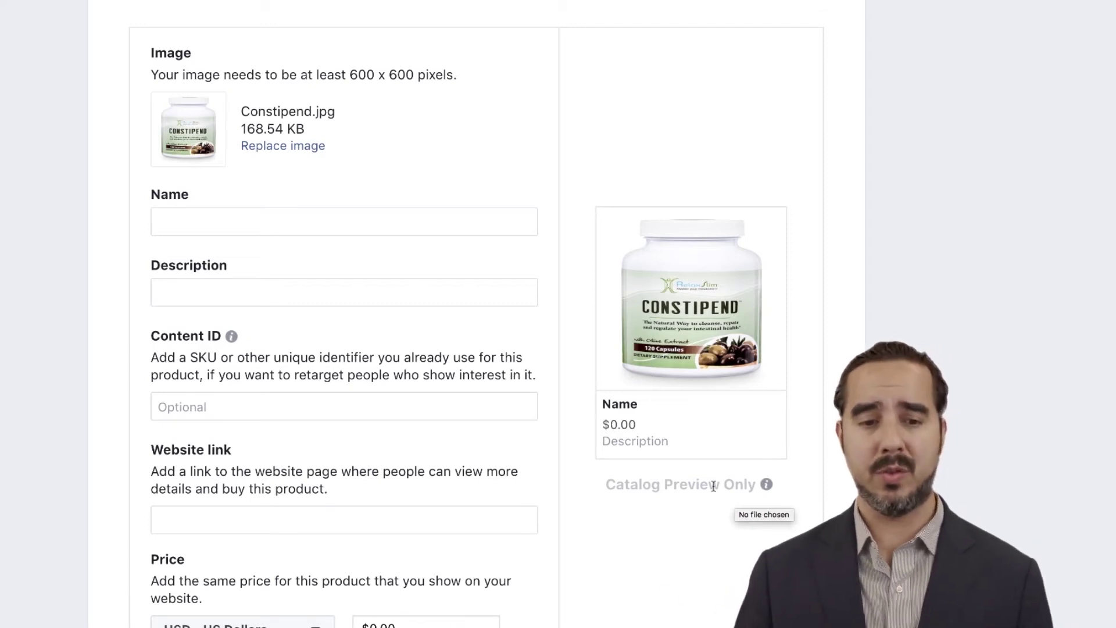
# Name the product RelaxSlim Constipation
pyautogui.click(291, 221)
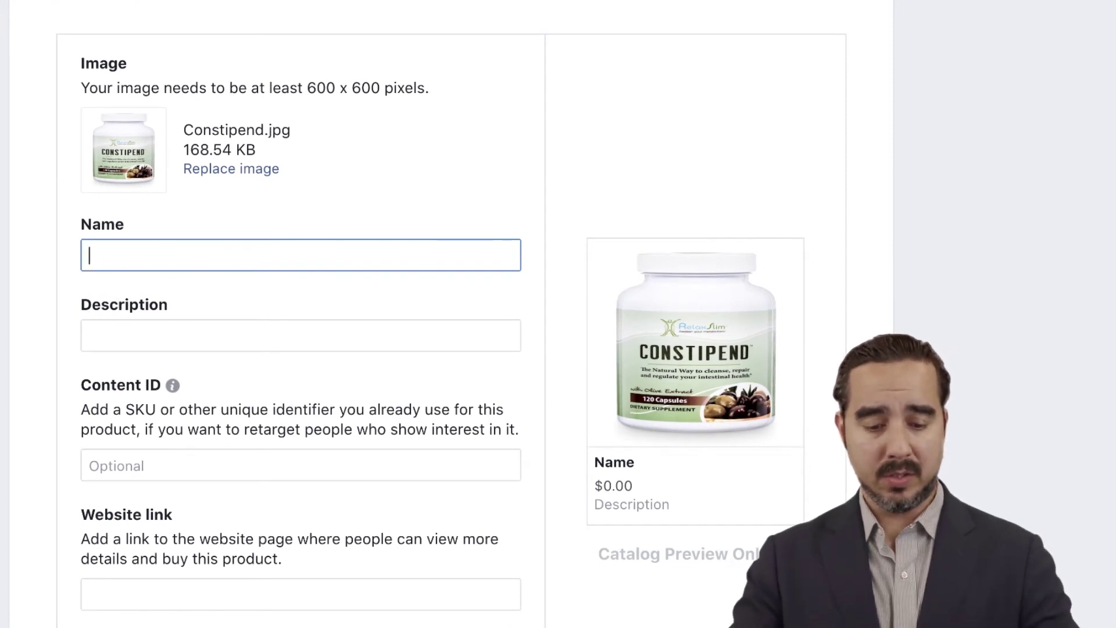
pyautogui.write('rela')
pyautogui.press('BackSpace')
pyautogui.press('BackSpace')
pyautogui.press('BackSpace')
pyautogui.press('BackSpace')
pyautogui.write('RelaxSlim')
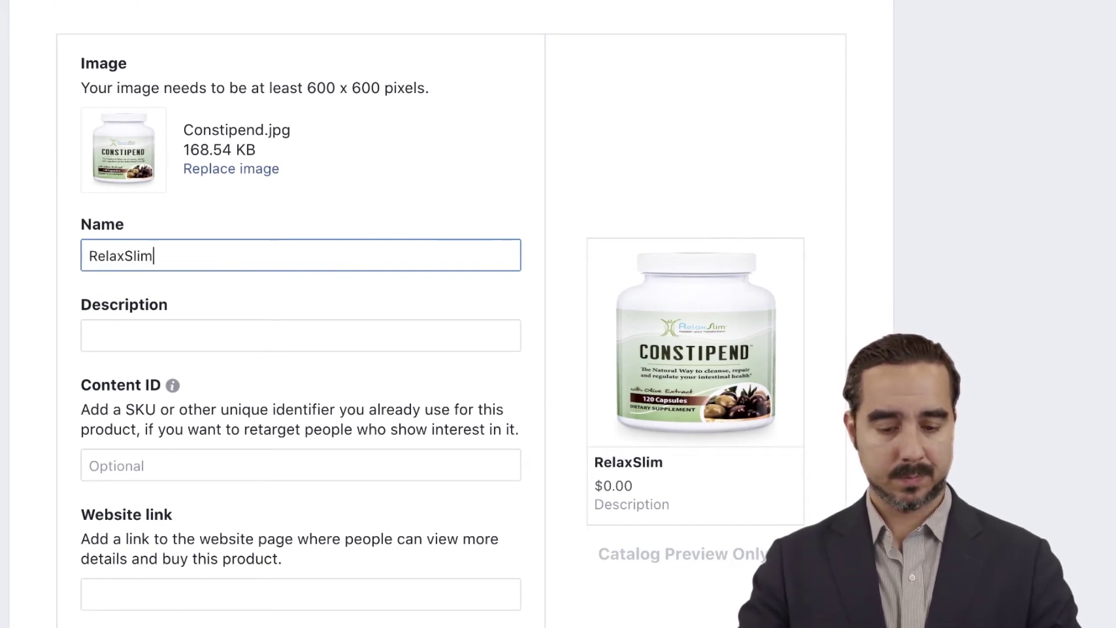
pyautogui.write(' Constipation')
pyautogui.press('Tab')
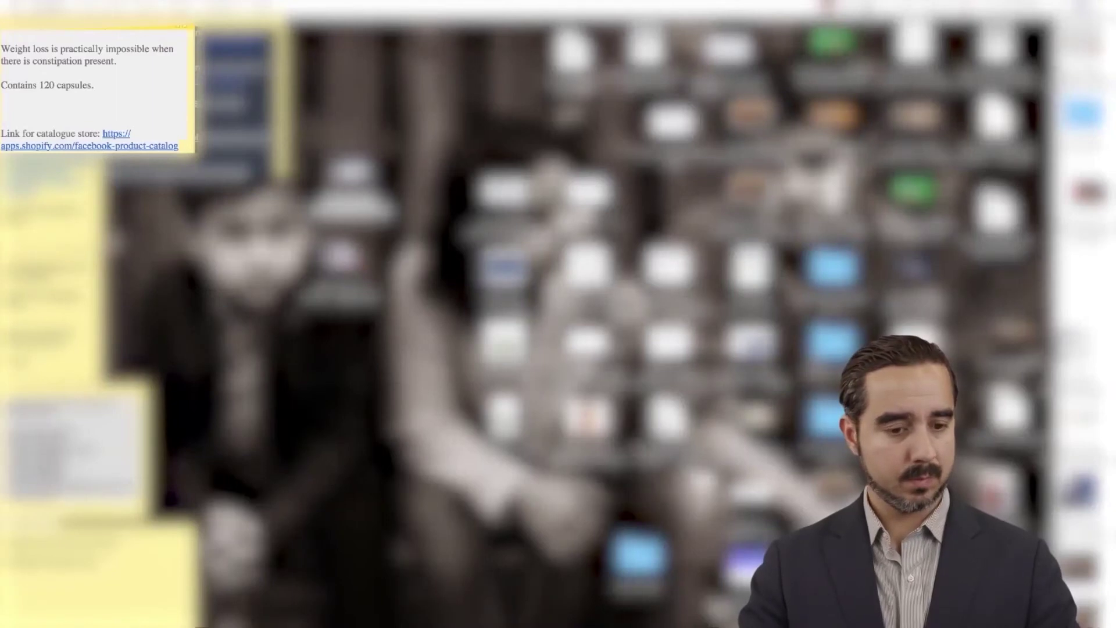
# Copy the product text ending in "Contains 120 capsules." from the desktop sticky note into the product description
pyautogui.click(72, 448)
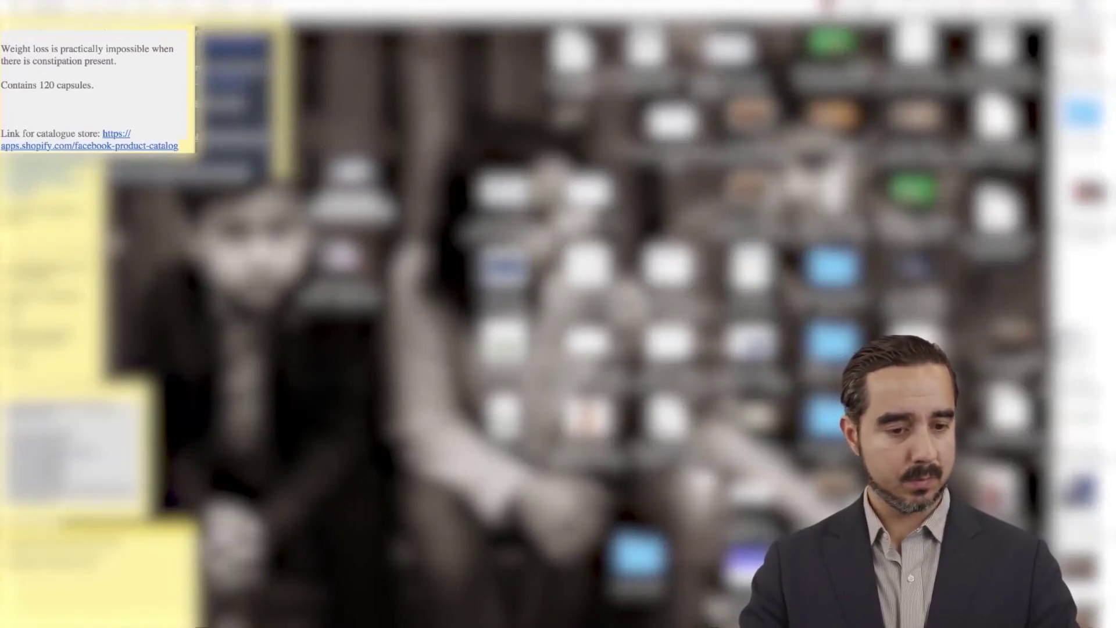
pyautogui.moveTo(137, 93); pyautogui.dragTo(2, 37)
pyautogui.press('super+c')
pyautogui.press('super+v')
pyautogui.click(367, 374)
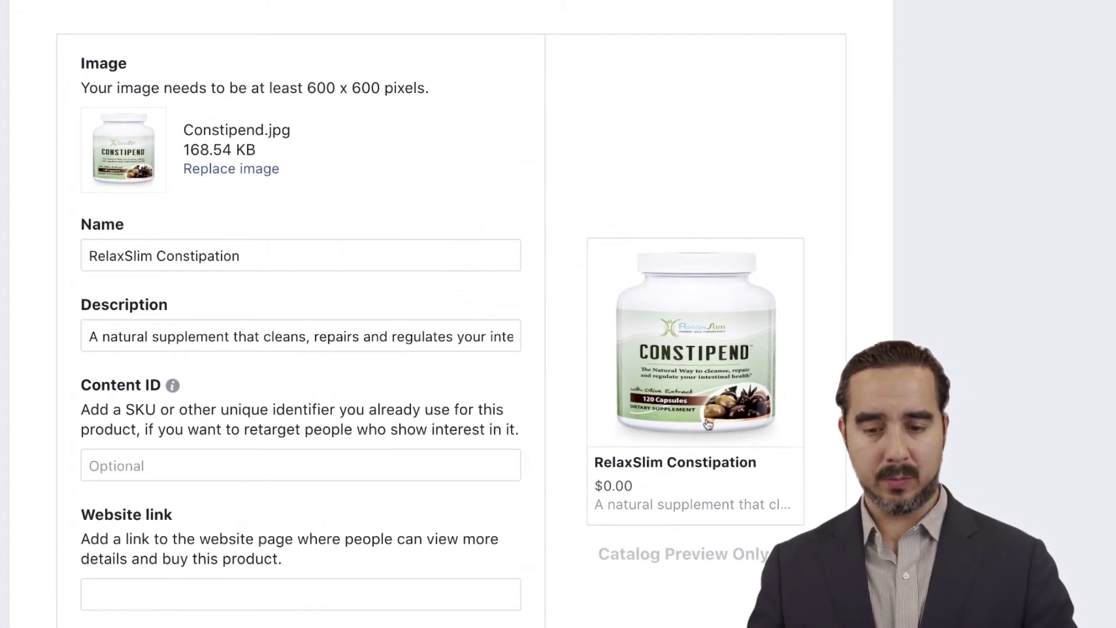
# Leave the optional Content ID empty and open relaxslim.com in a new browser tab
pyautogui.click(129, 471)
pyautogui.scroll(-2, 64, 475)
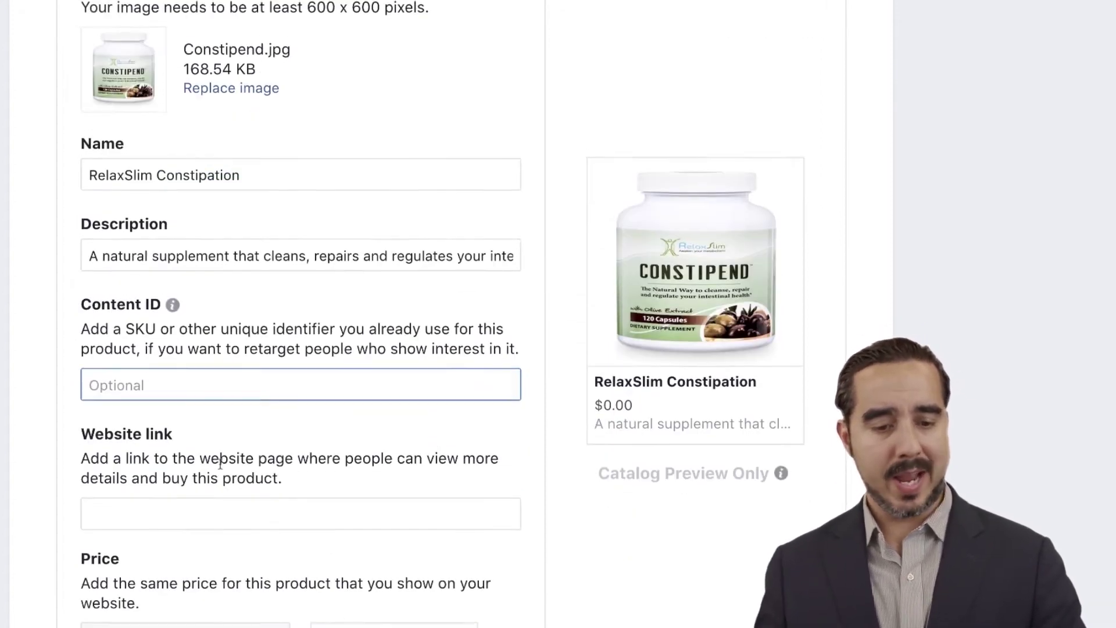
pyautogui.moveTo(730, 4)
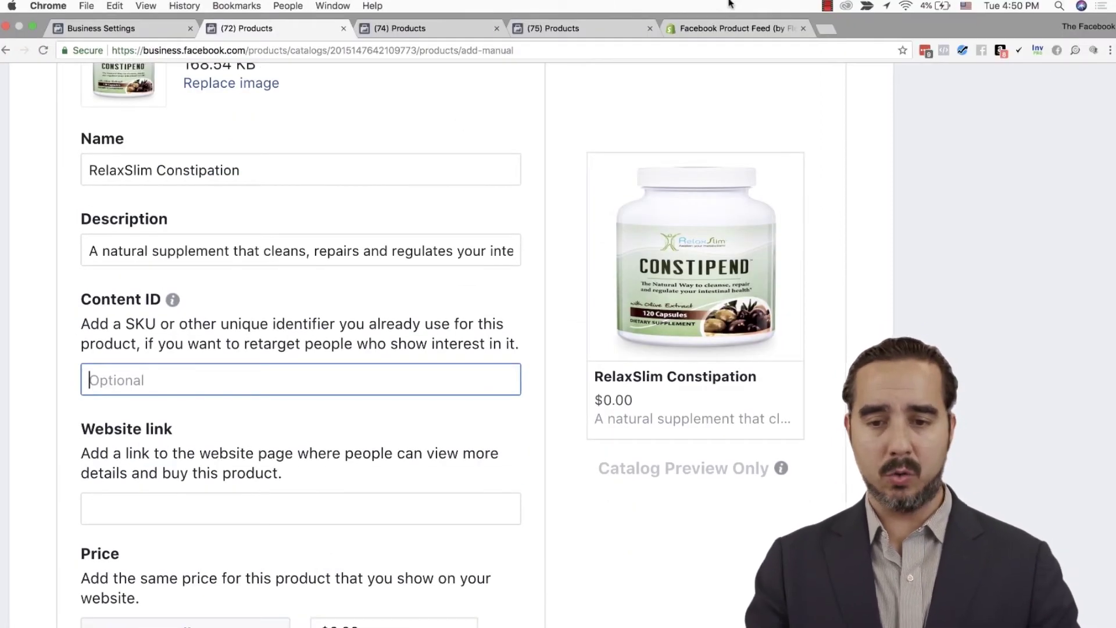
pyautogui.click(826, 30)
pyautogui.write('rela')
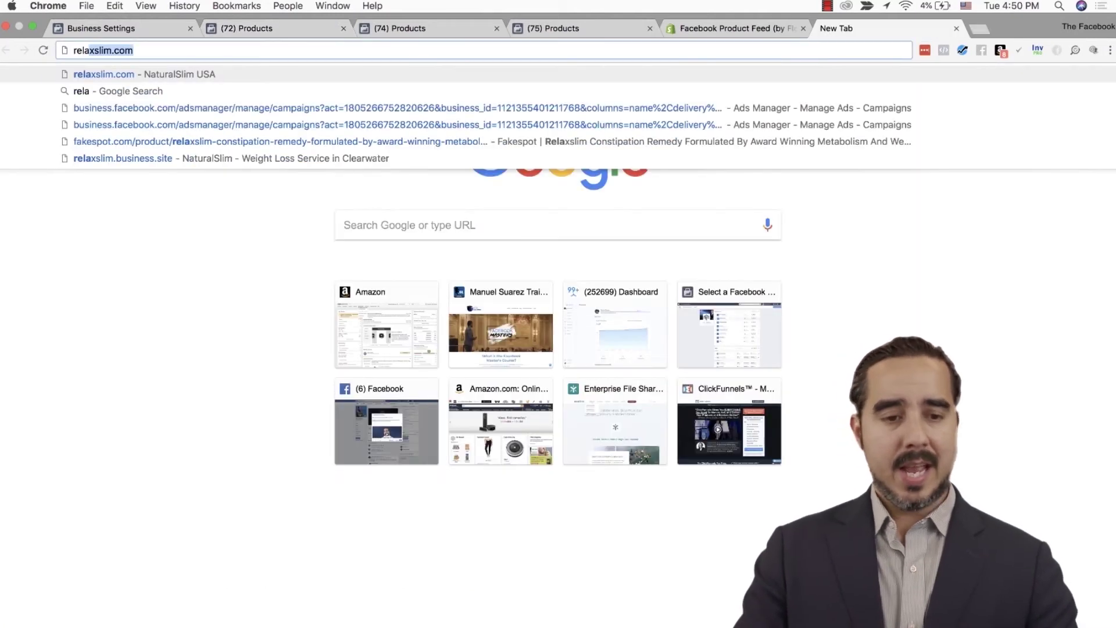
pyautogui.press('Return')
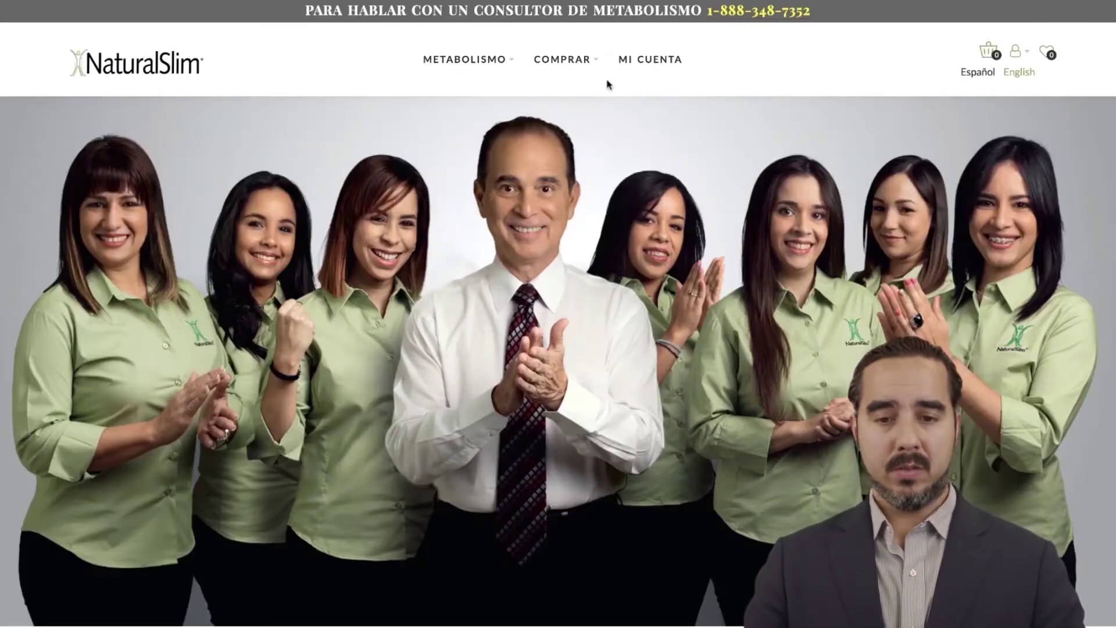
# Browse the store's supplements and open the Constipend product page to view its details
pyautogui.moveTo(581, 60)
pyautogui.click(650, 59)
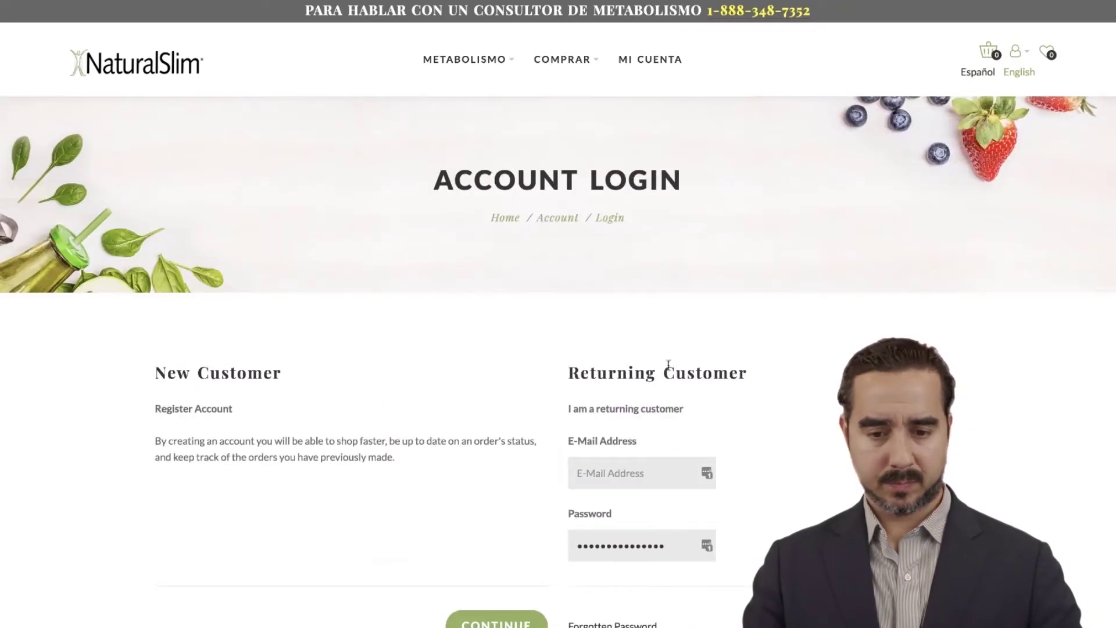
pyautogui.click(569, 152)
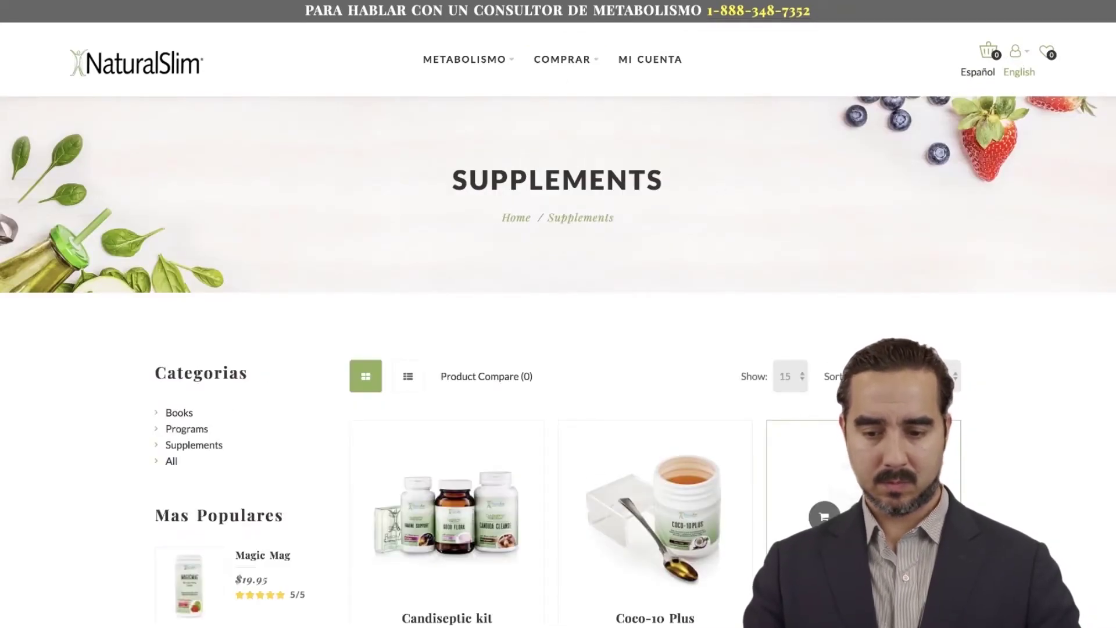
pyautogui.click(824, 516)
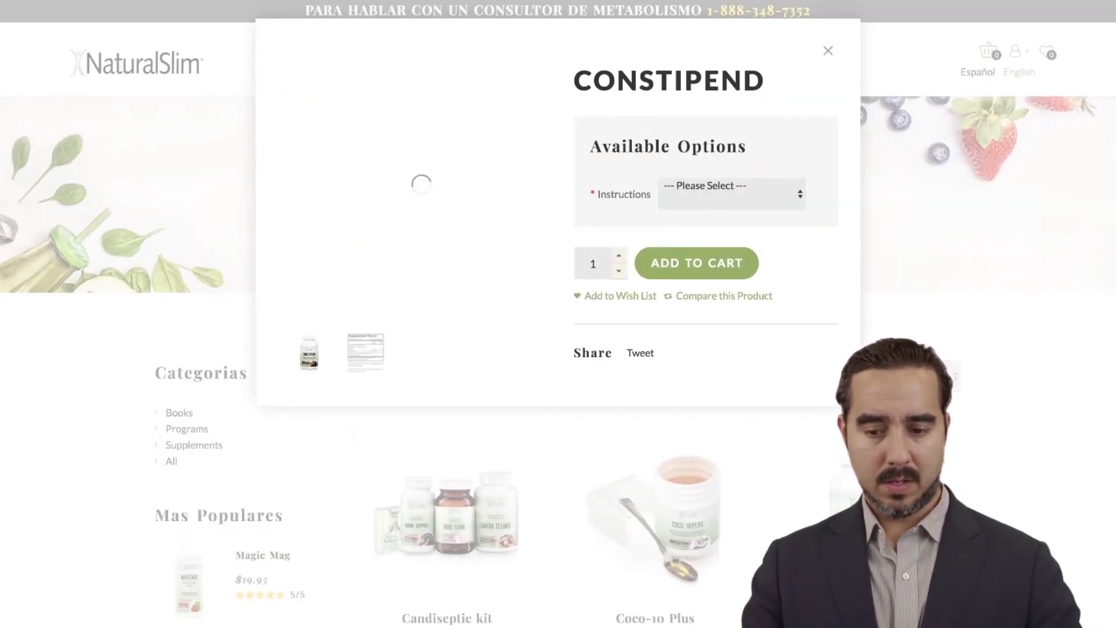
pyautogui.press('Escape')
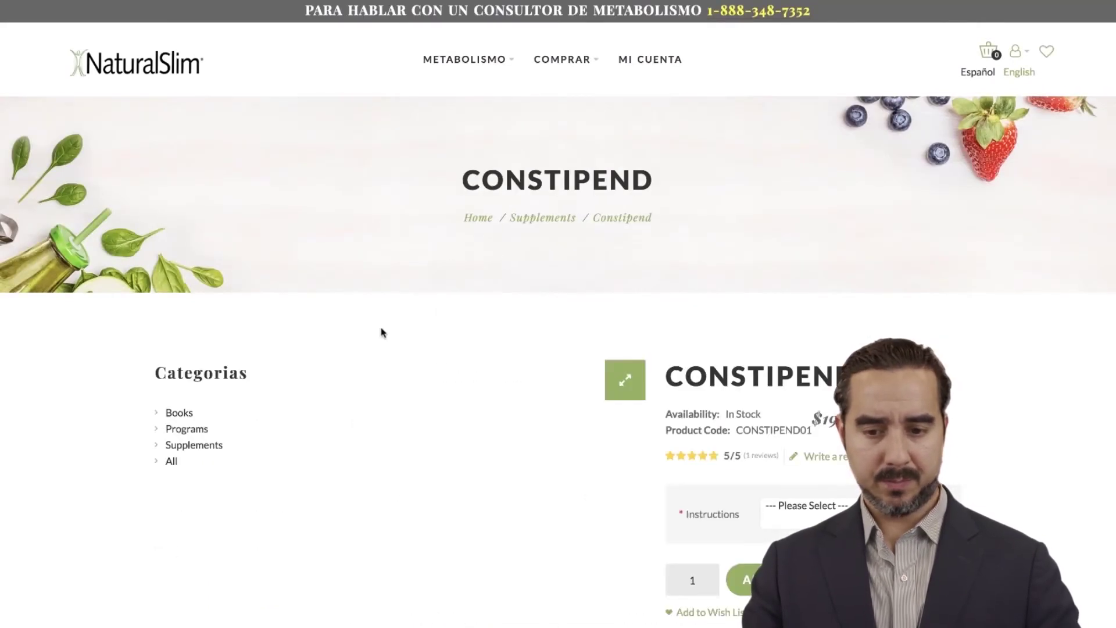
pyautogui.scroll(-4, 759, 357)
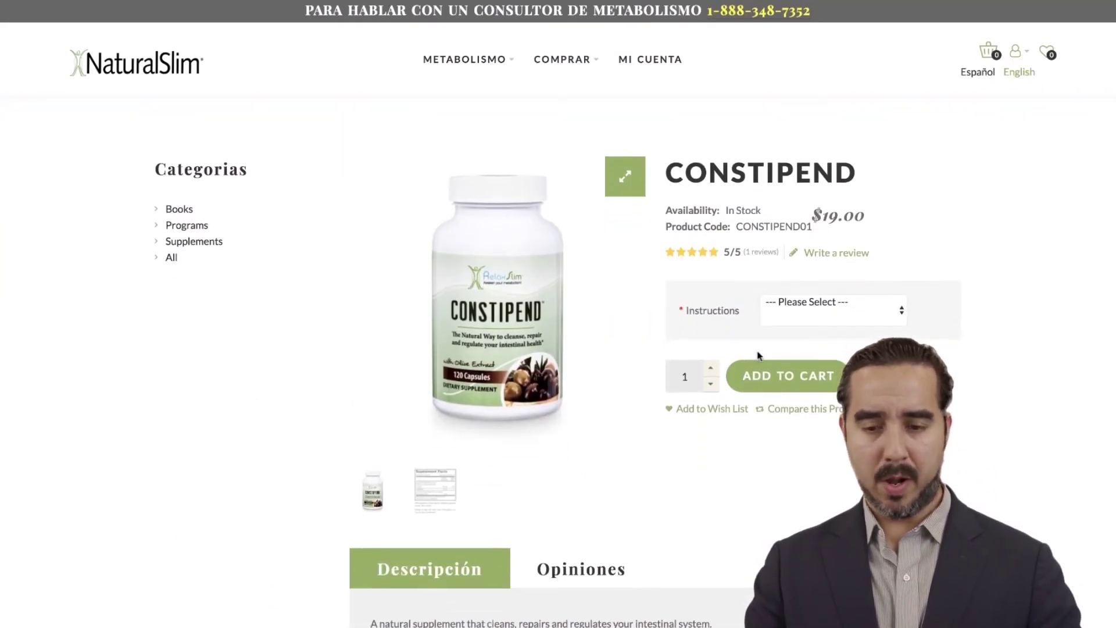
# Copy the product code CONSTIPEND01 from the Constipend store page into the Content ID of the new catalog product
pyautogui.moveTo(732, 185); pyautogui.dragTo(779, 185)
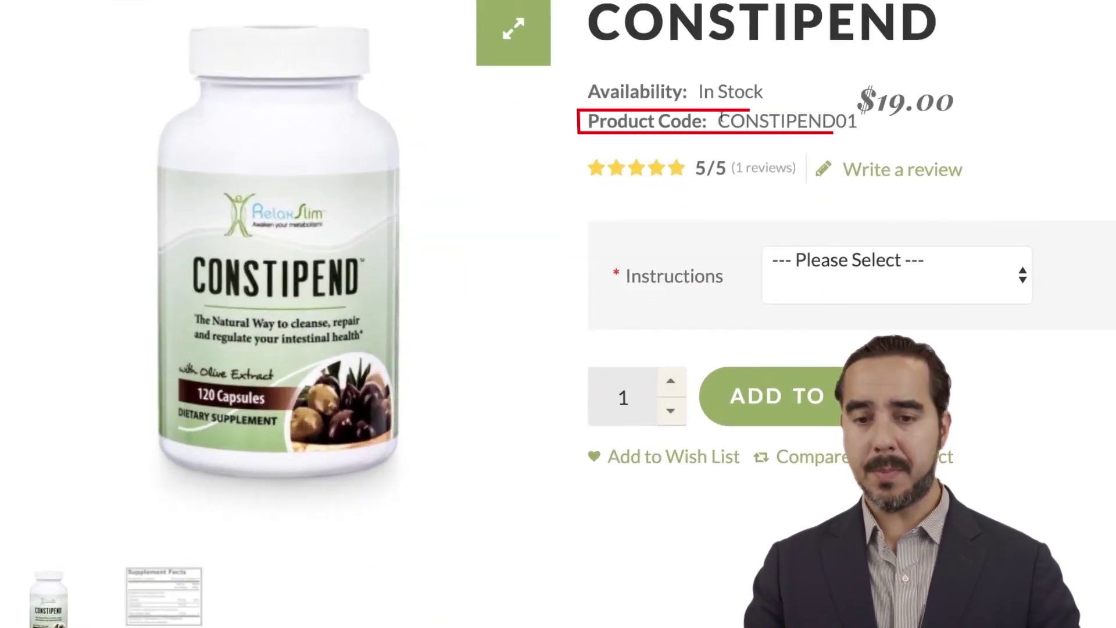
pyautogui.moveTo(782, 118); pyautogui.dragTo(845, 110)
pyautogui.moveTo(864, 123)
pyautogui.mouseDown()
pyautogui.moveTo(954, 102)
pyautogui.moveTo(855, 120)
pyautogui.mouseUp()
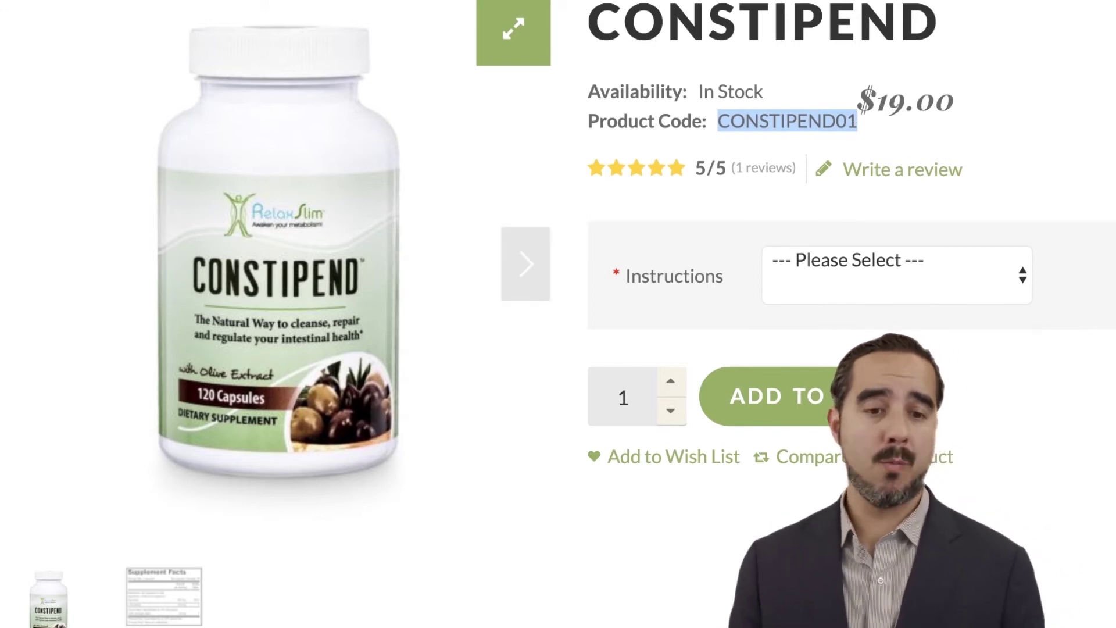
pyautogui.moveTo(105, 5)
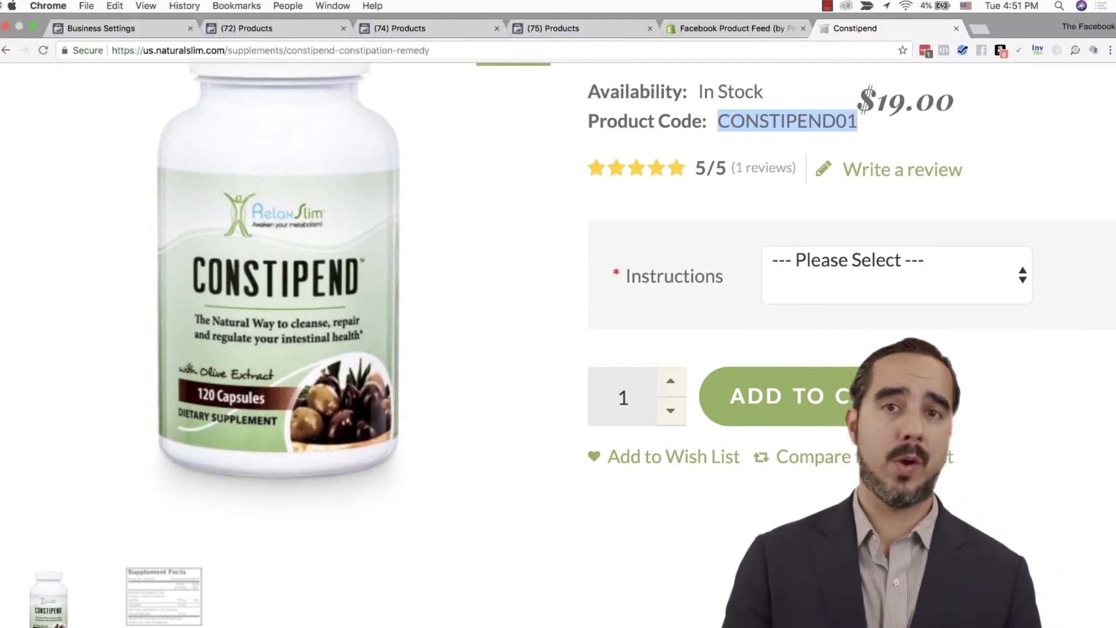
pyautogui.click(577, 29)
pyautogui.click(219, 22)
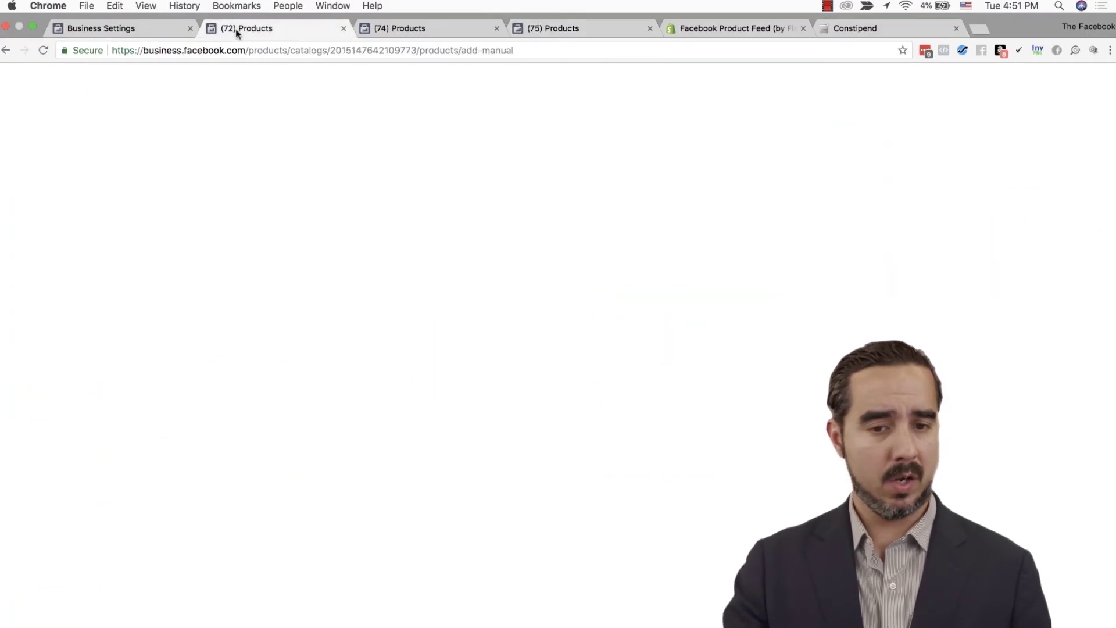
pyautogui.press('super+v')
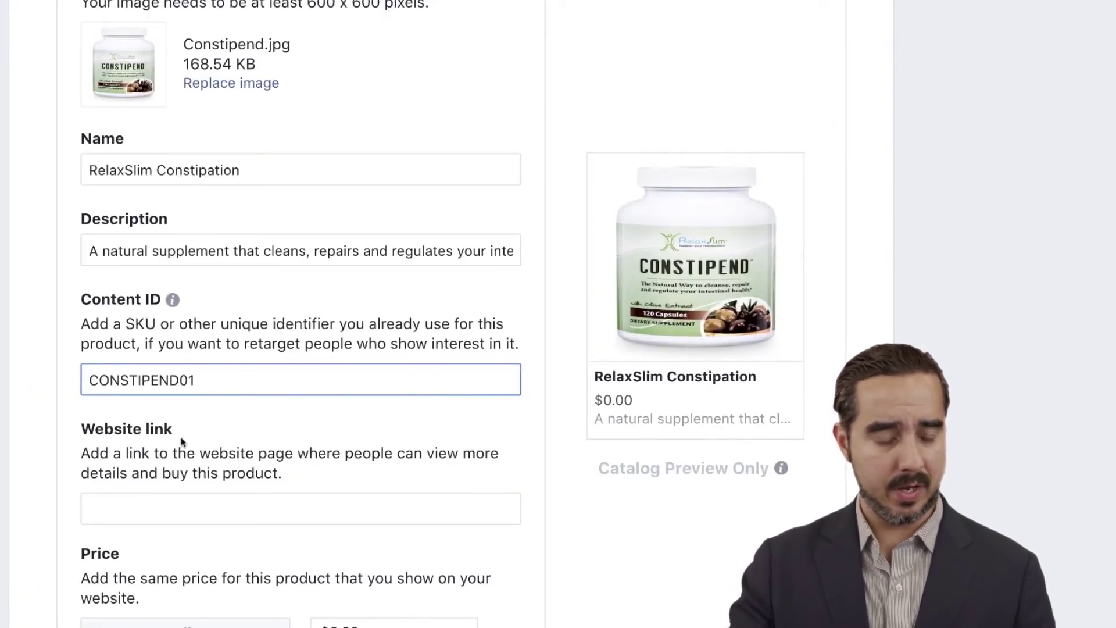
# Copy the web address of the Constipend store page into the product's website link
pyautogui.click(184, 512)
pyautogui.scroll(-3, 259, 493)
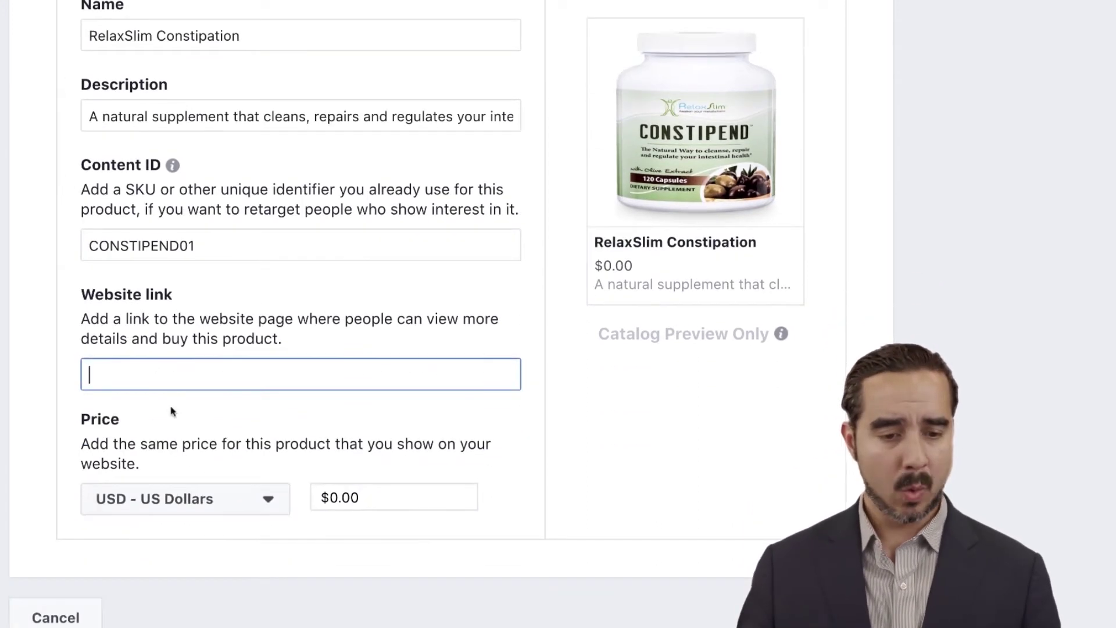
pyautogui.moveTo(848, 6)
pyautogui.click(859, 29)
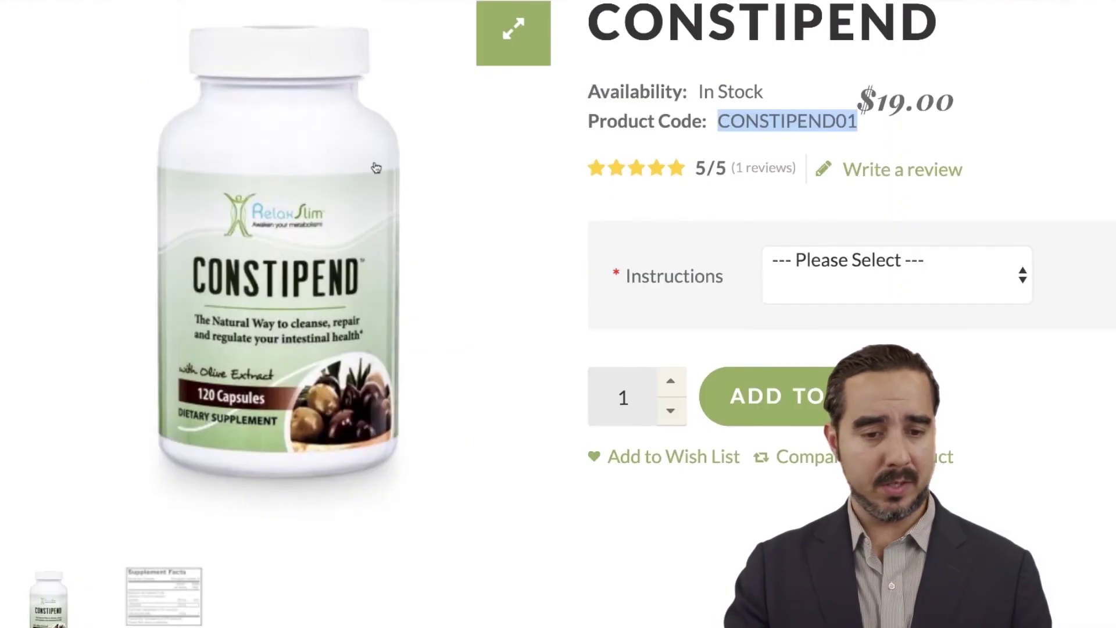
pyautogui.scroll(5, 454, 229)
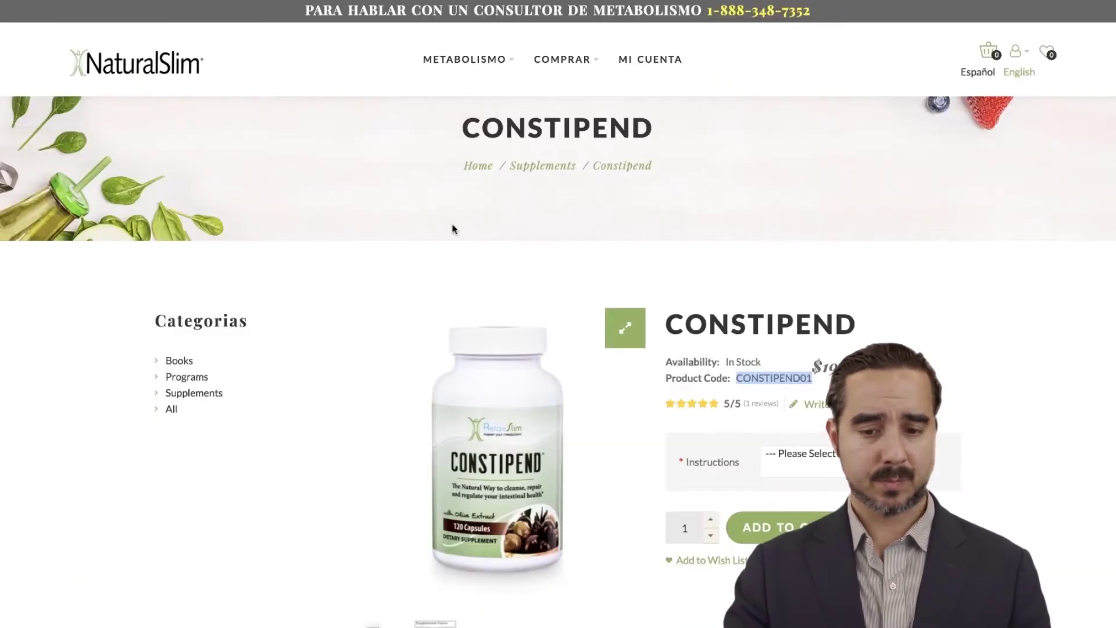
pyautogui.moveTo(447, 3)
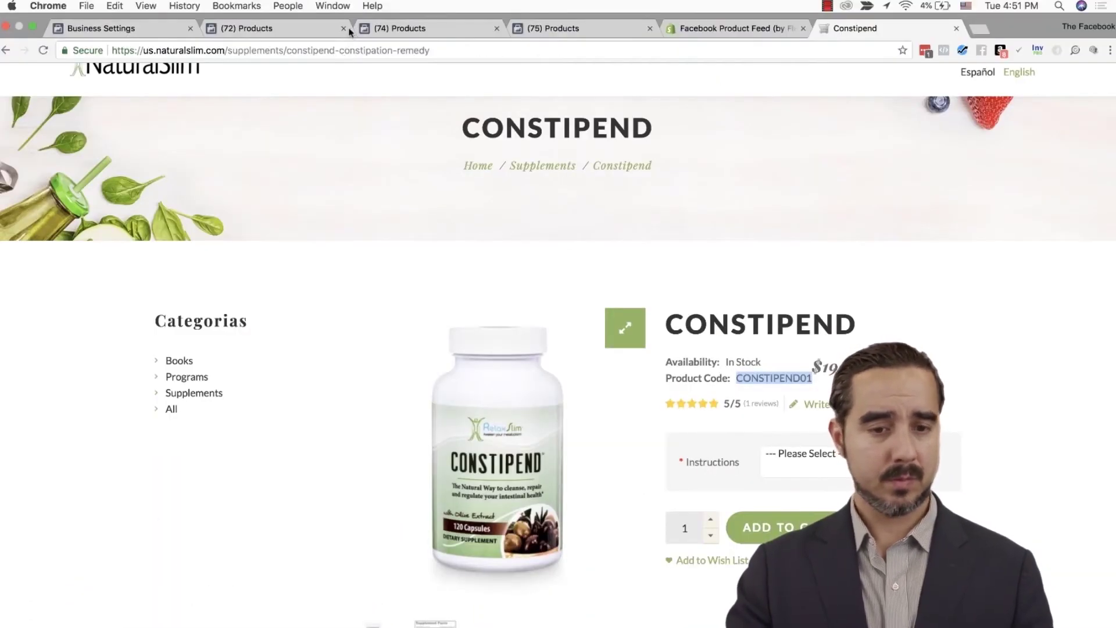
pyautogui.click(341, 51)
pyautogui.press('super+c')
pyautogui.click(552, 28)
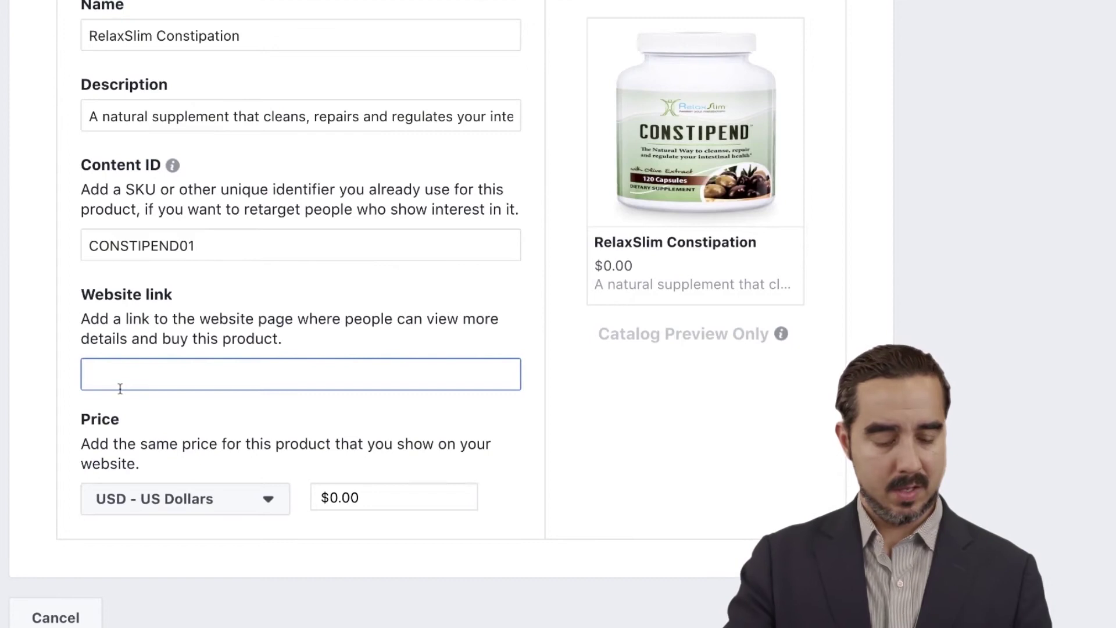
pyautogui.press('super+v')
# Set the product's price to 19.00 US dollars and submit the product to the catalog
pyautogui.click(361, 497)
pyautogui.moveTo(361, 497); pyautogui.dragTo(332, 497)
pyautogui.press('BackSpace')
pyautogui.write('19.00')
pyautogui.click(384, 542)
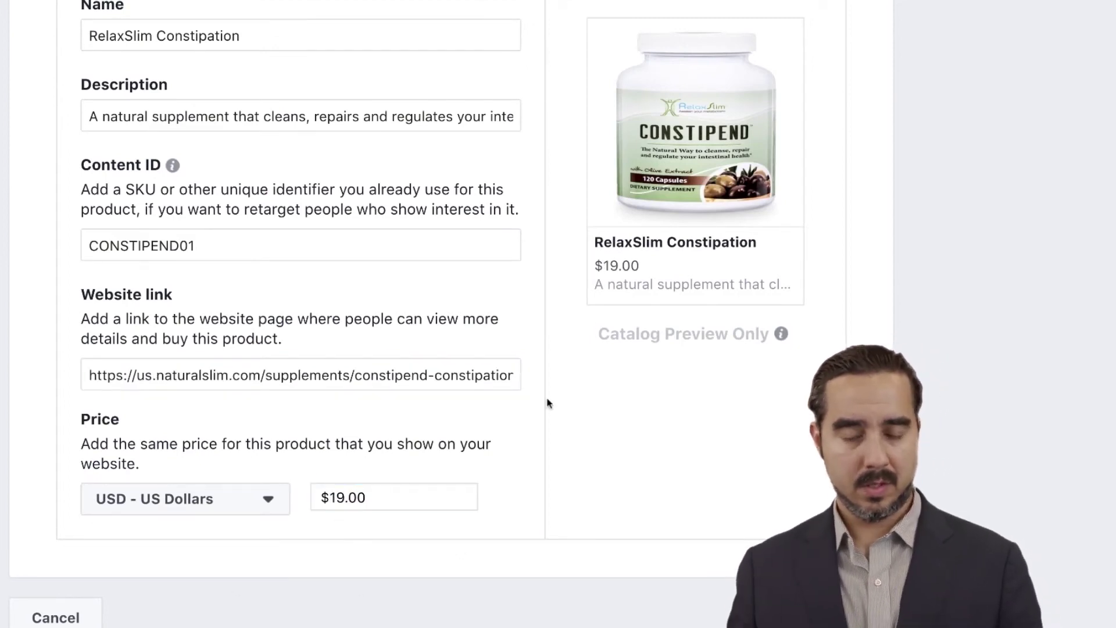
pyautogui.scroll(5, 680, 243)
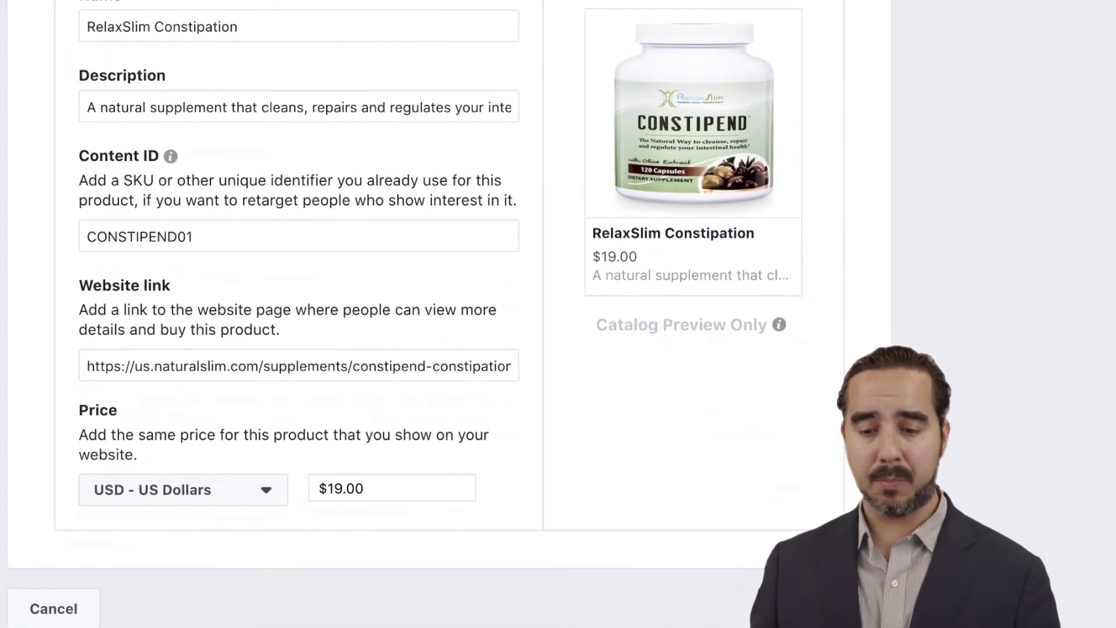
pyautogui.click(804, 607)
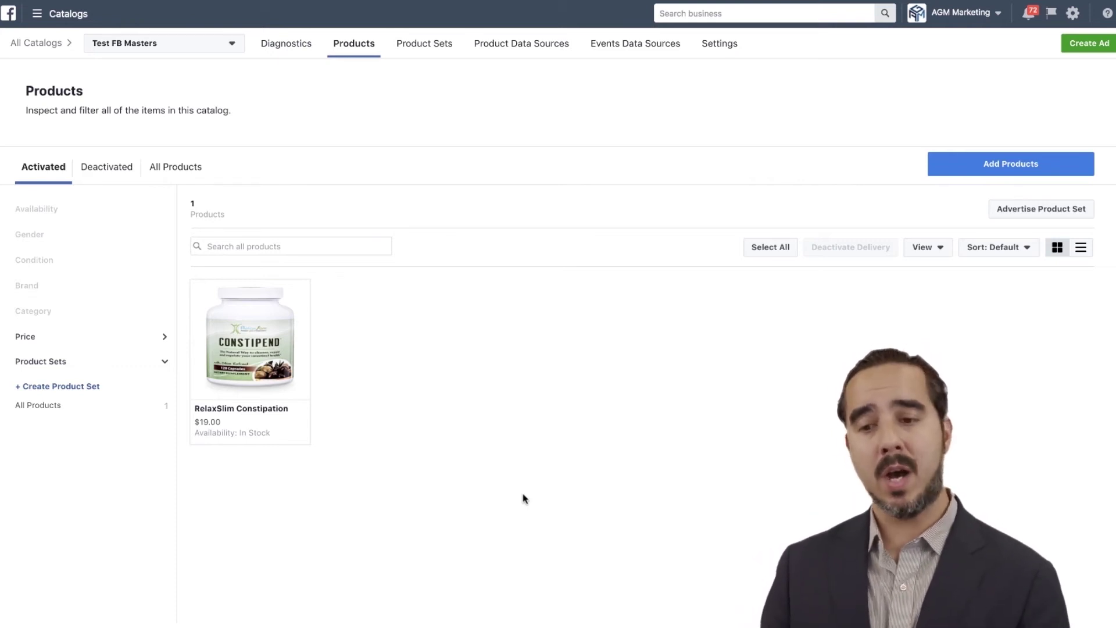
# Review the available methods for adding more products to the catalog and cancel back to the product overview
pyautogui.click(1011, 165)
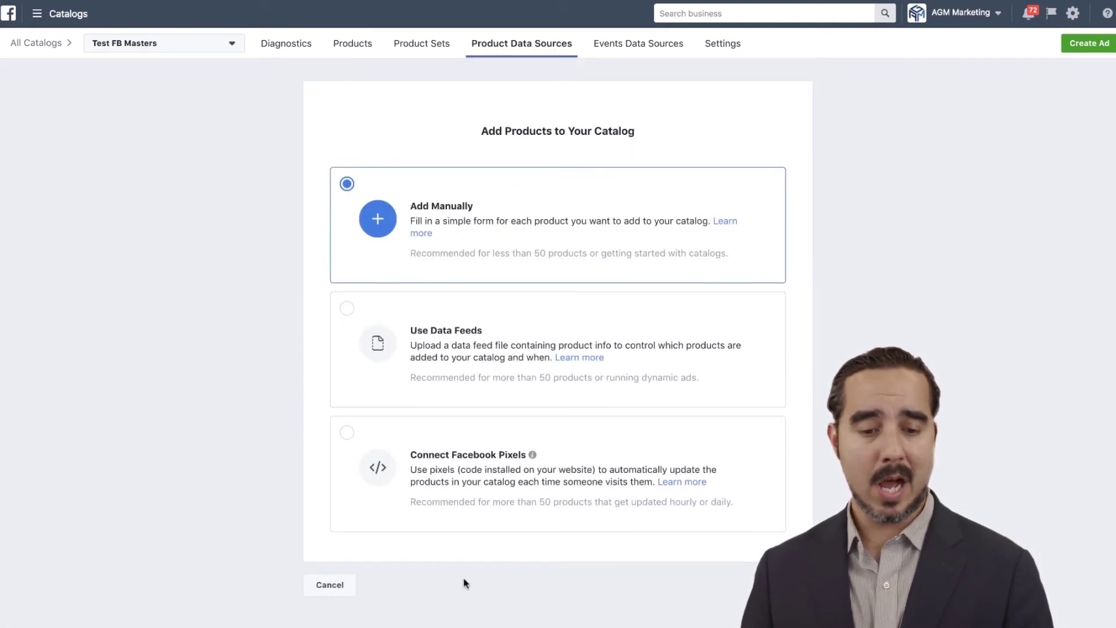
pyautogui.click(342, 586)
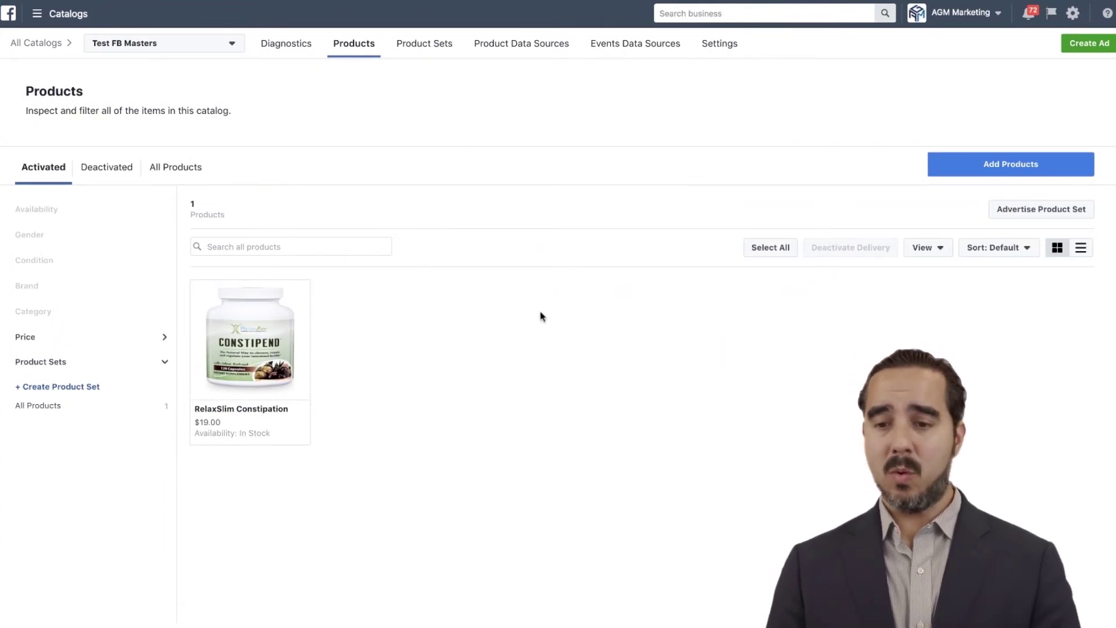
pyautogui.scroll(-1, 494, 302)
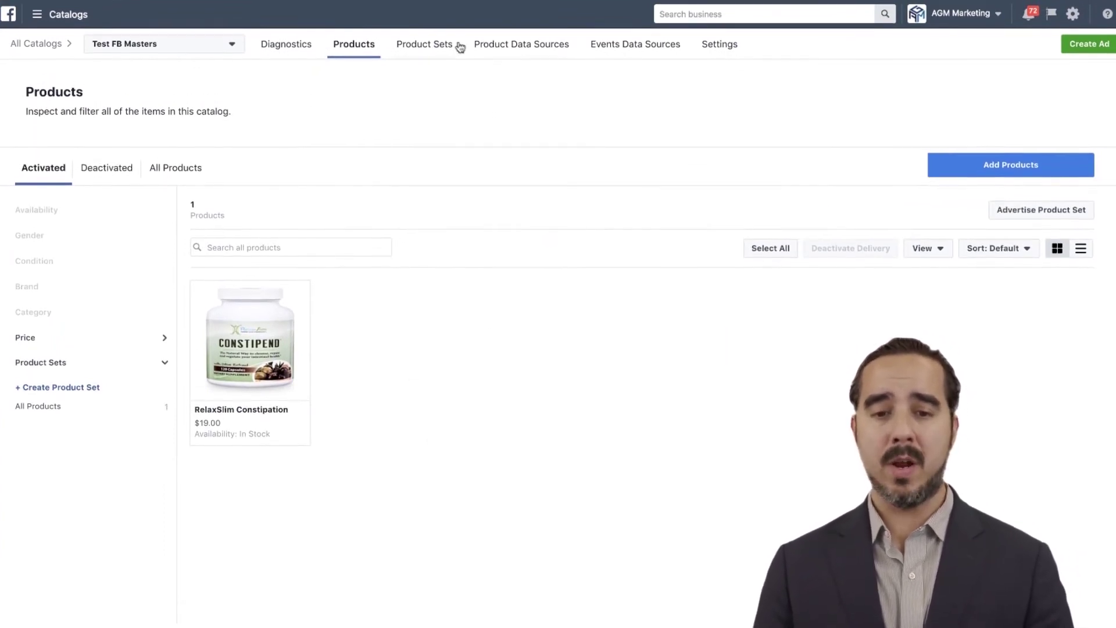
# Start adding a product data source to the Test FB Masters catalog with the Use Data Feeds method
pyautogui.click(512, 43)
pyautogui.click(1017, 164)
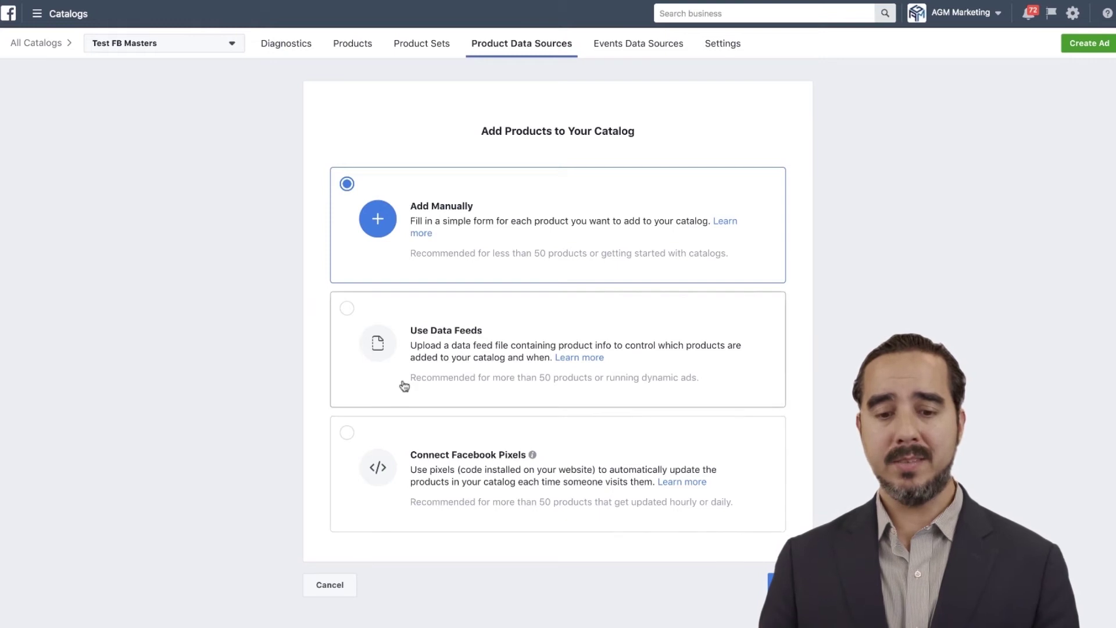
pyautogui.click(440, 363)
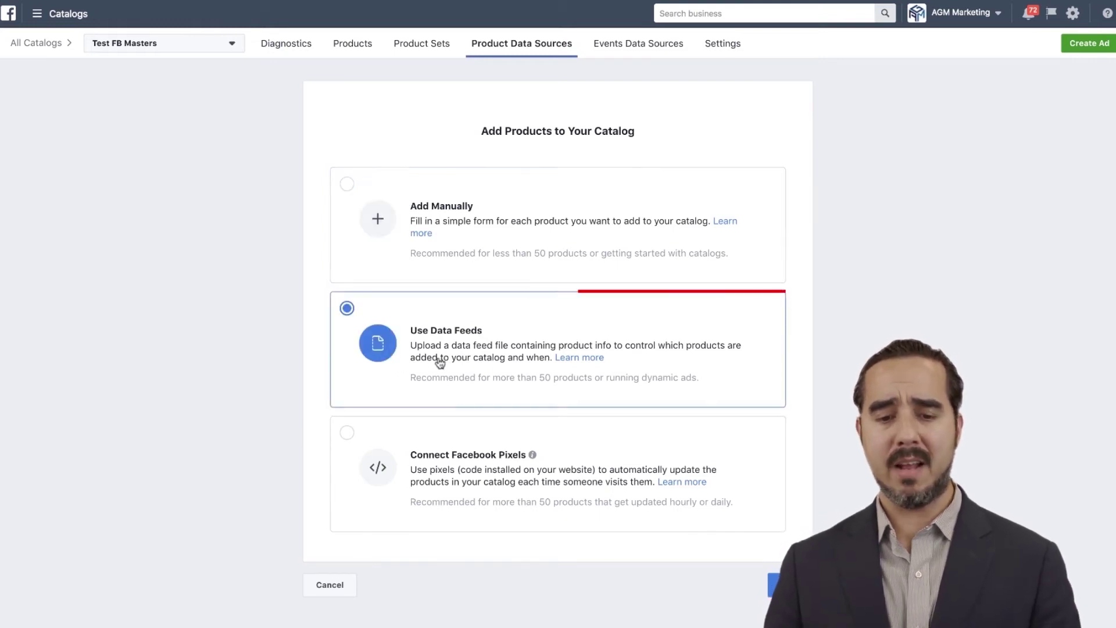
pyautogui.click(778, 585)
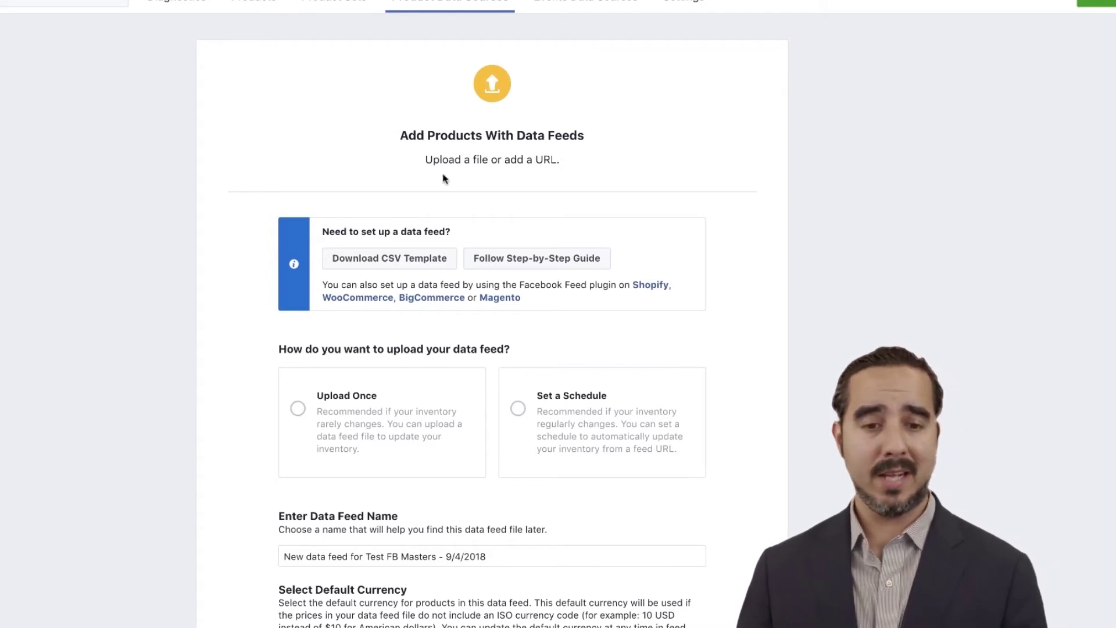
pyautogui.click(451, 57)
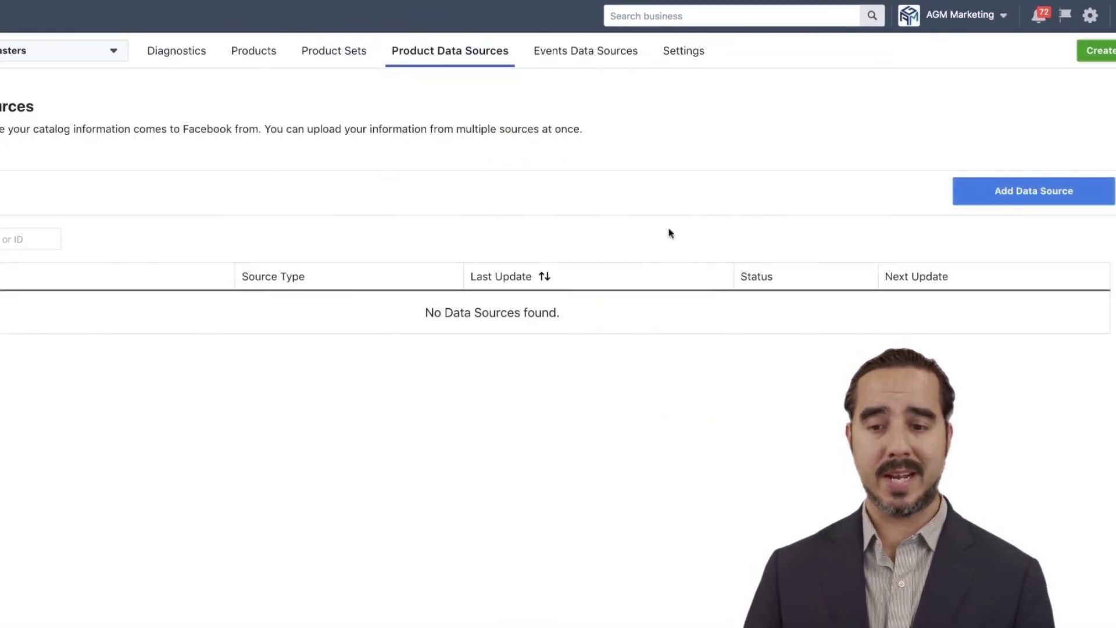
pyautogui.click(1059, 191)
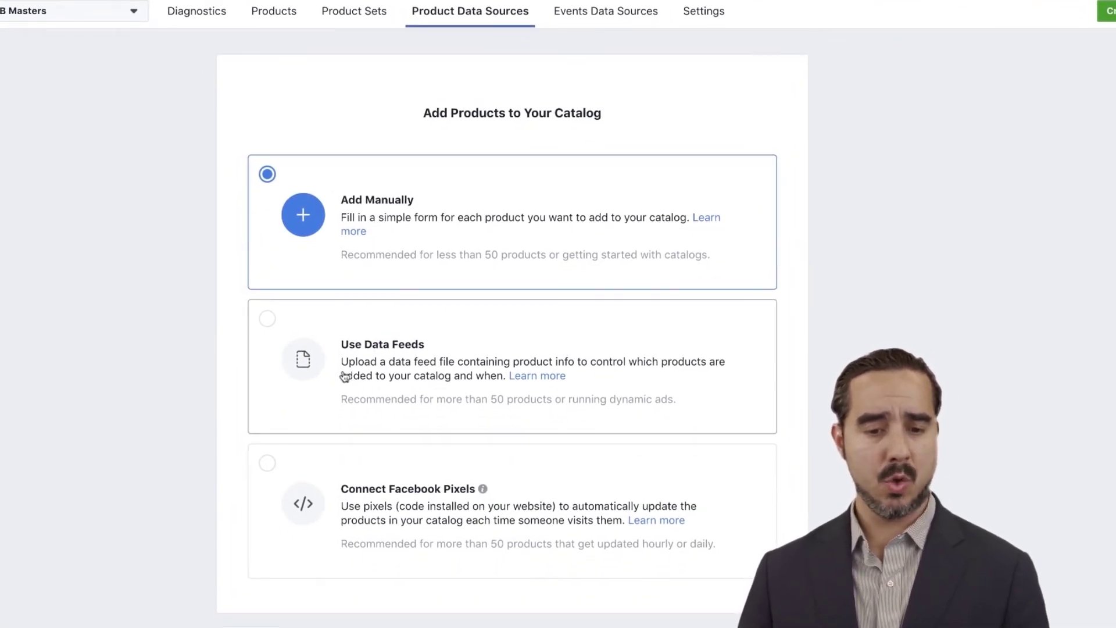
pyautogui.click(370, 385)
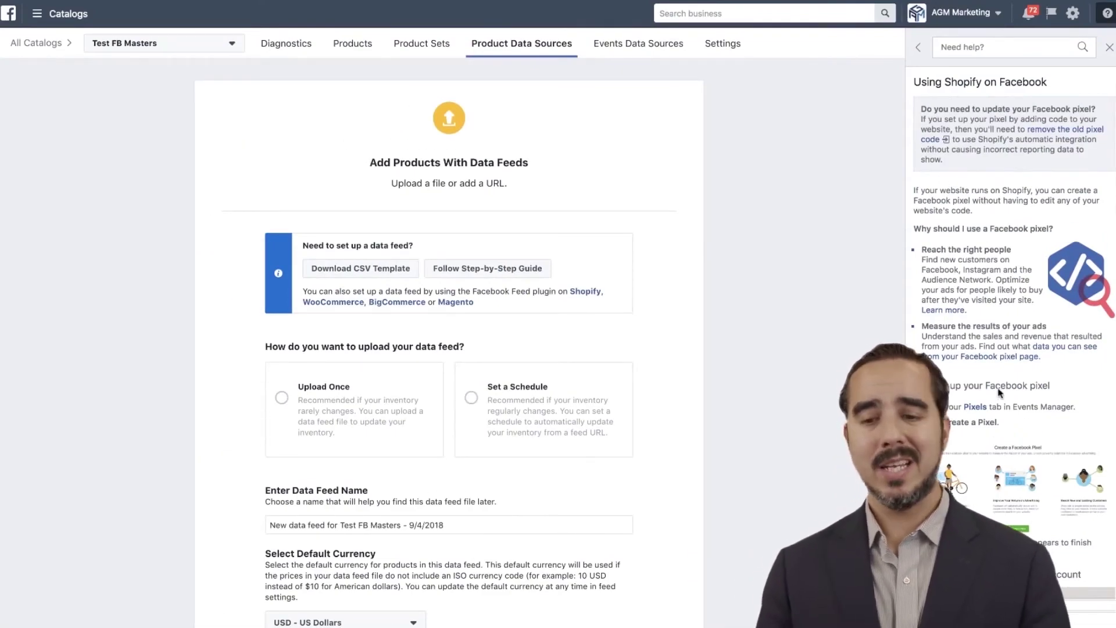
# Look through the Using Shopify on Facebook help article for the pixel setup and product upload instructions
pyautogui.scroll(-4, 1023, 463)
pyautogui.scroll(-9, 1023, 463)
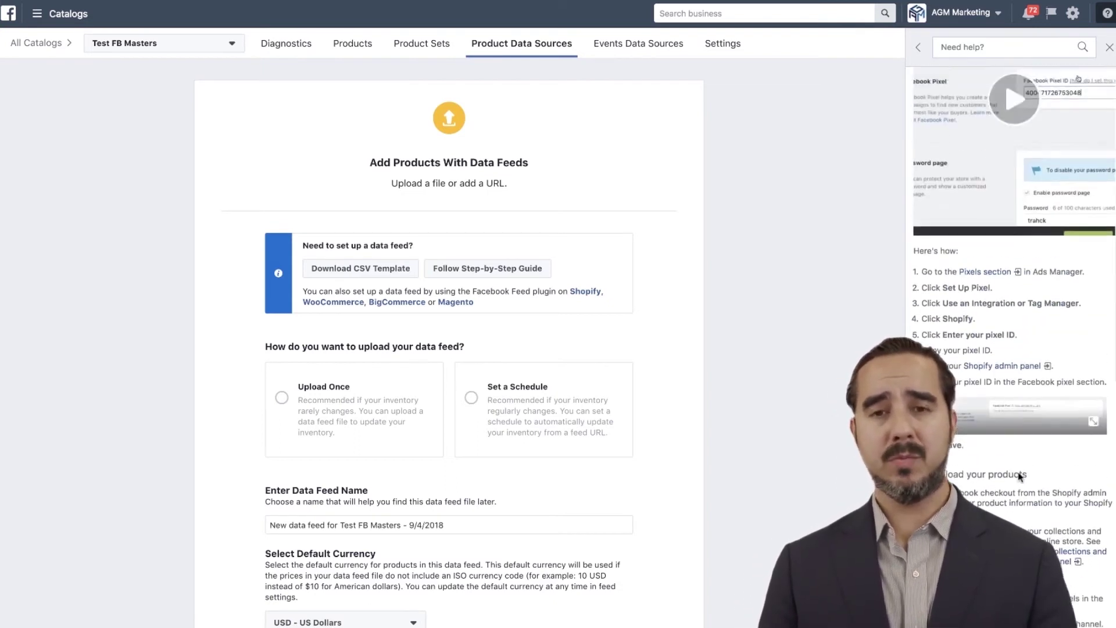
pyautogui.scroll(12, 1020, 476)
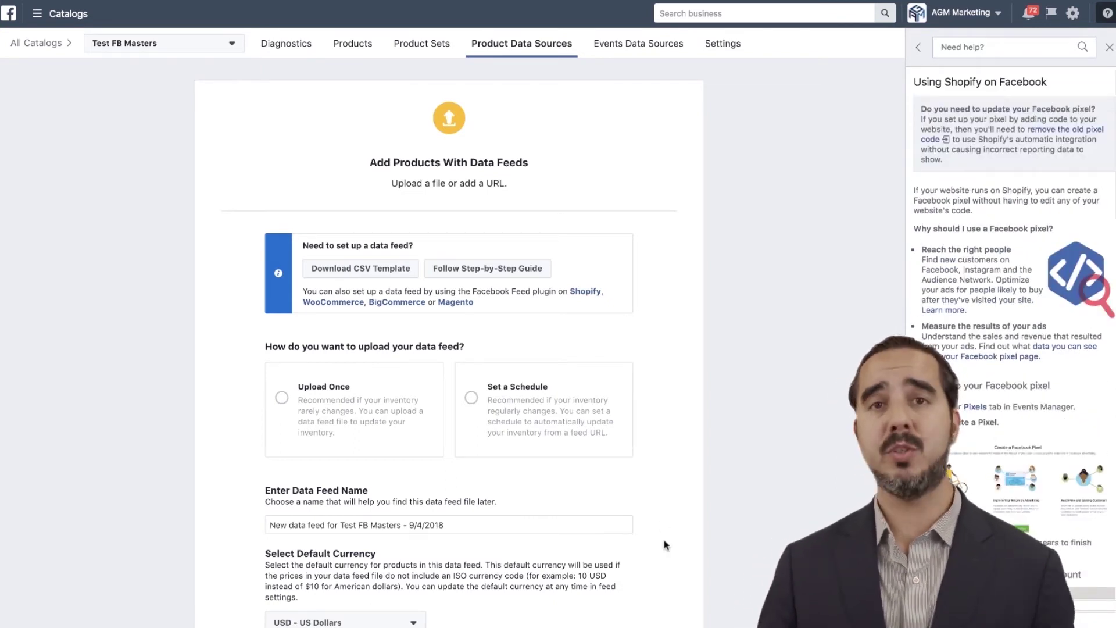
# Get the Facebook Product Feed (by Flexify) app from the Shopify App Store for the dr-berg-nutritionals.myshopify.com store
pyautogui.moveTo(555, 3)
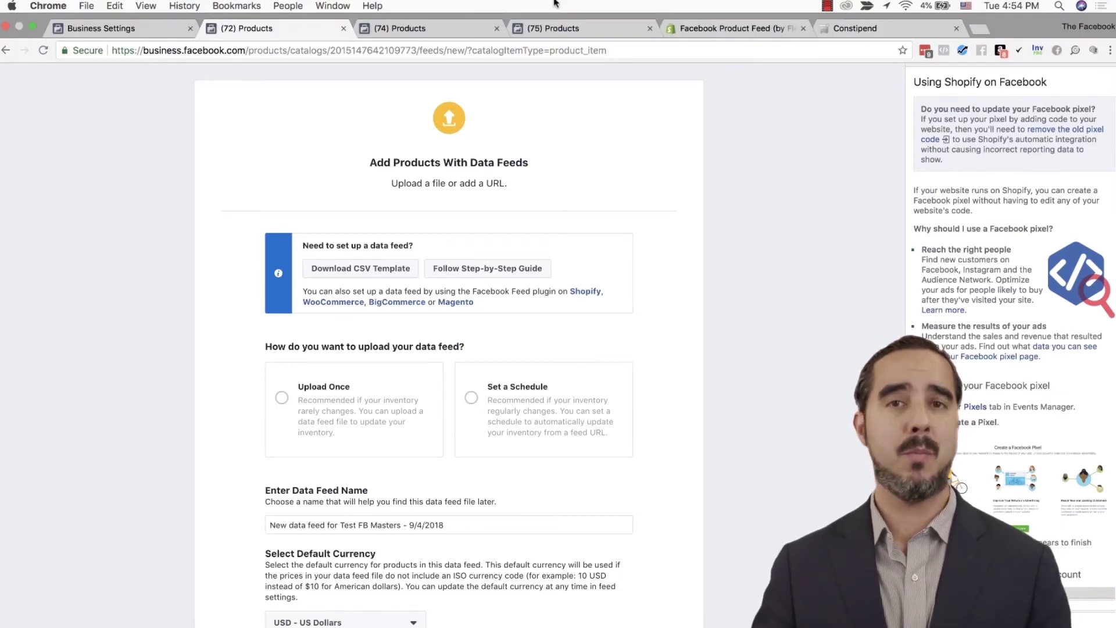
pyautogui.click(697, 34)
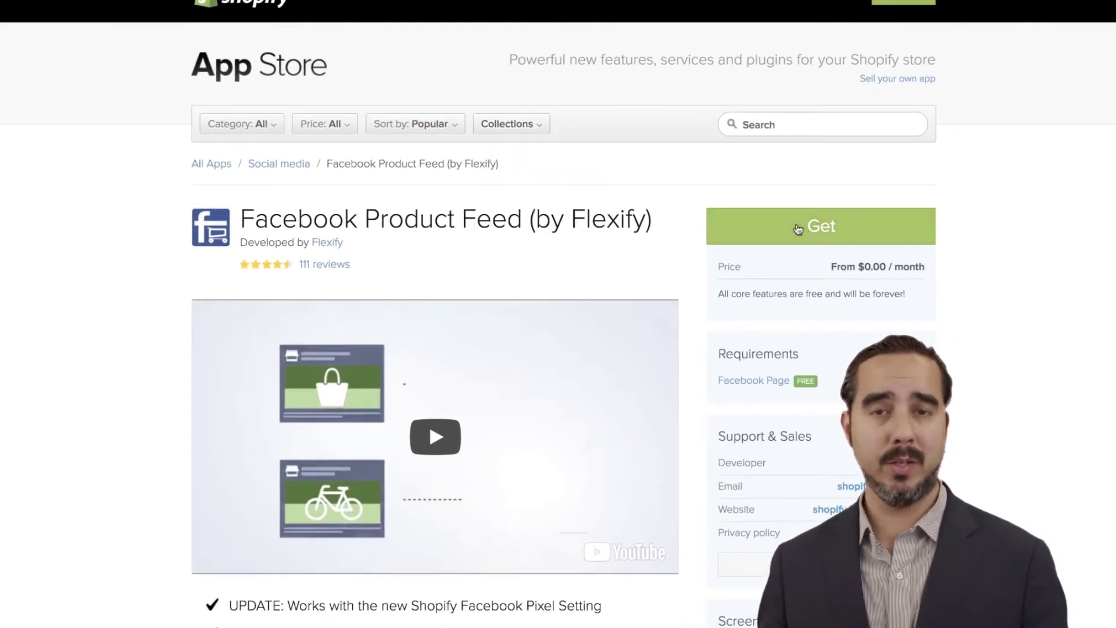
pyautogui.click(798, 229)
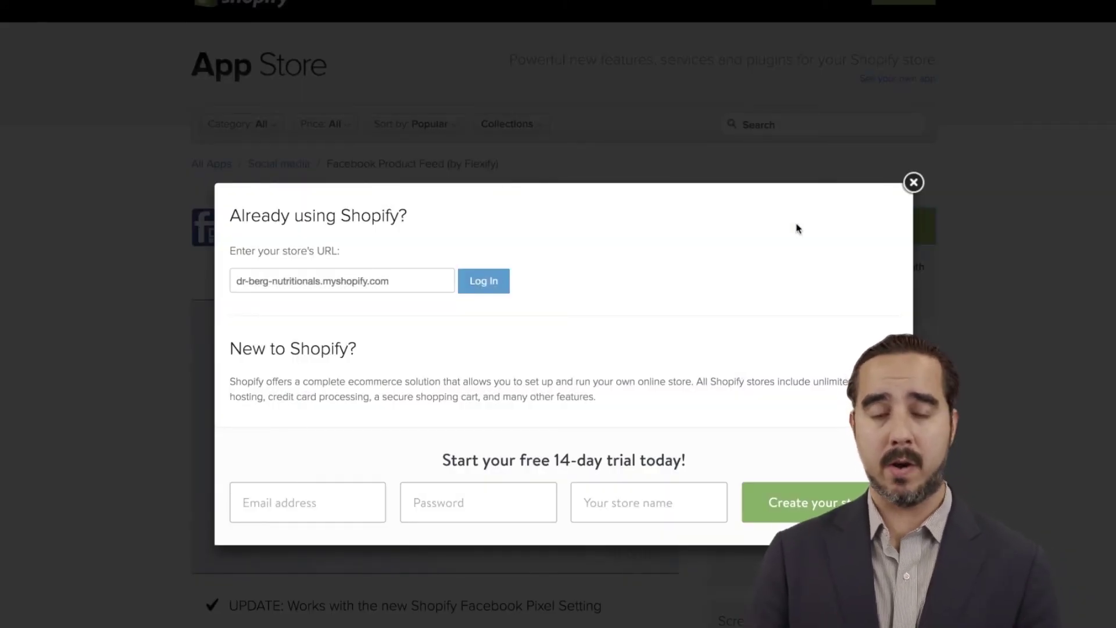
pyautogui.click(483, 288)
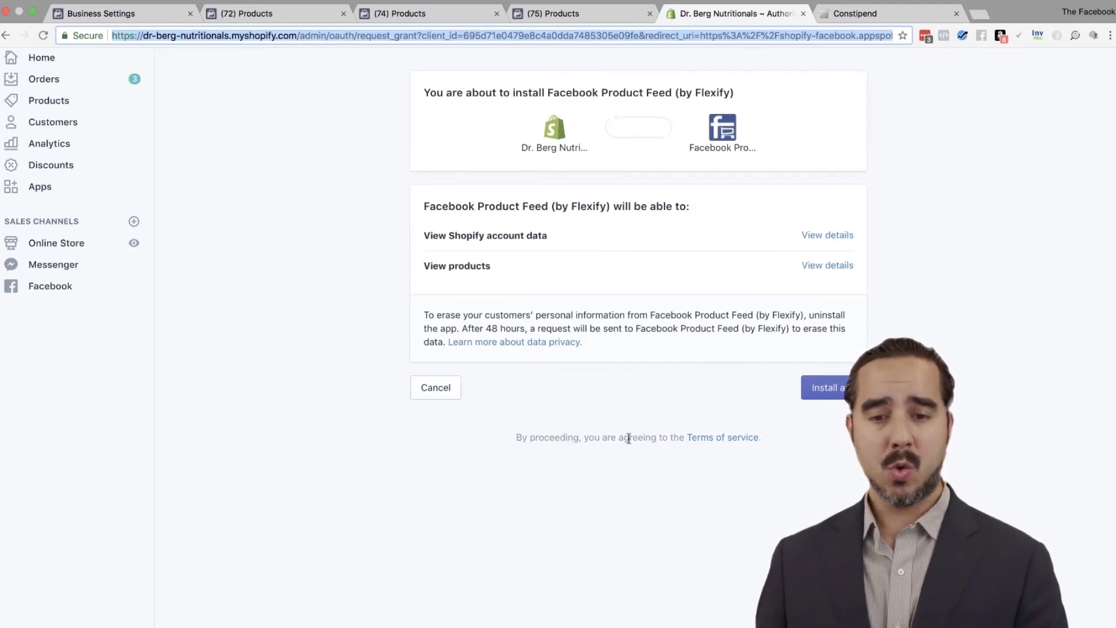
# Review the permissions requested by Facebook Product Feed (by Flexify) and install the app in the store
pyautogui.keyDown('ctrl'); pyautogui.scroll(5, 628, 442); pyautogui.keyUp('ctrl')
pyautogui.scroll(5, 629, 443)
pyautogui.scroll(-1, 629, 443)
pyautogui.keyDown('ctrl'); pyautogui.scroll(-5, 630, 443); pyautogui.keyUp('ctrl')
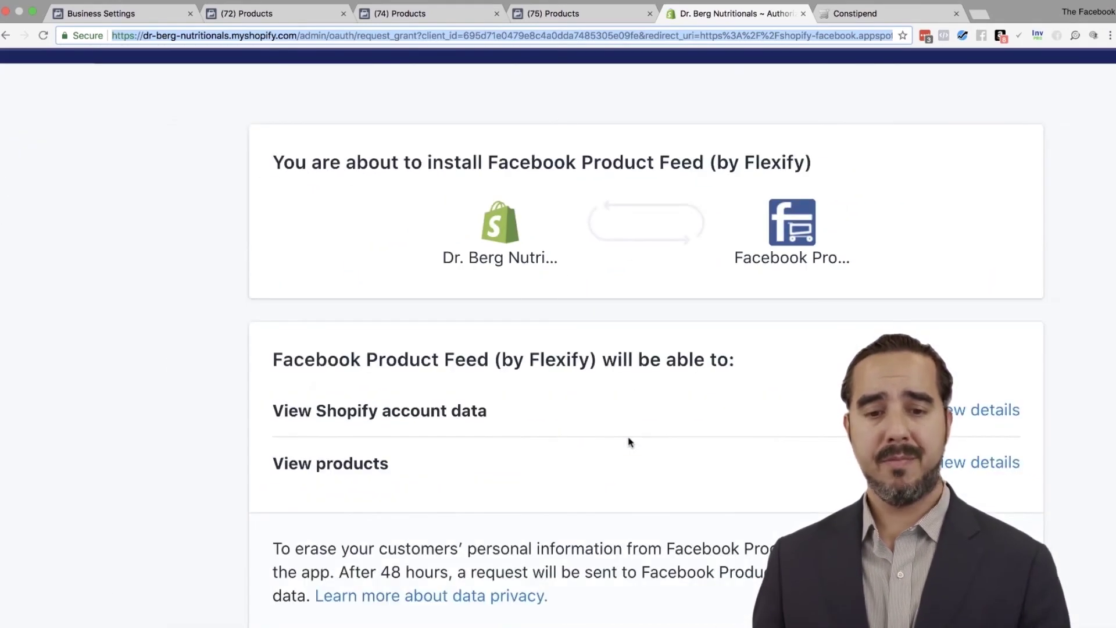
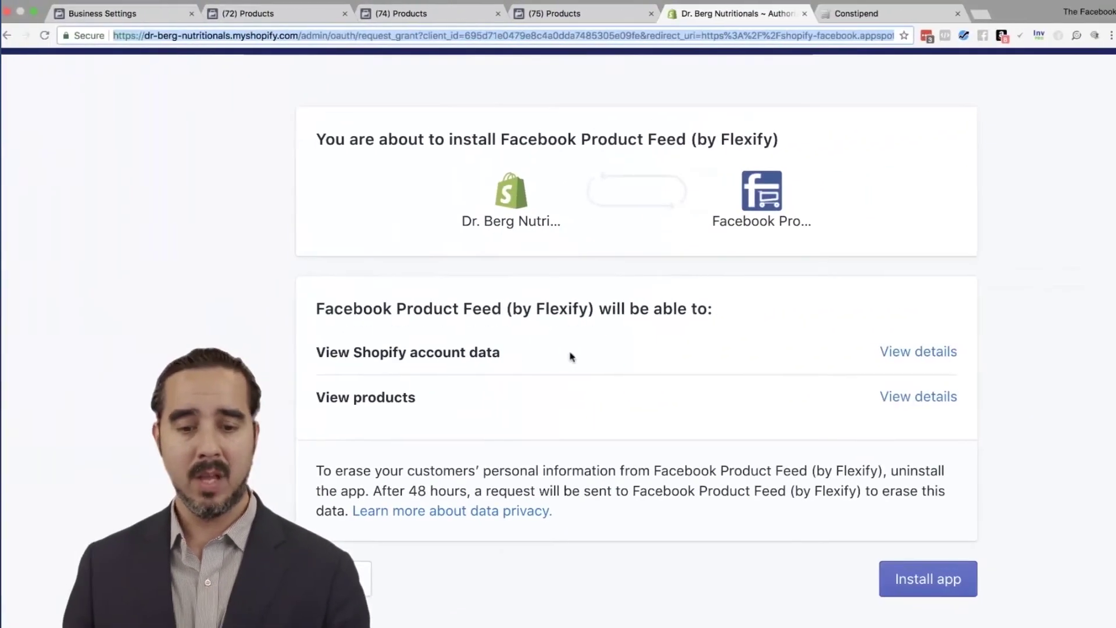
pyautogui.click(948, 579)
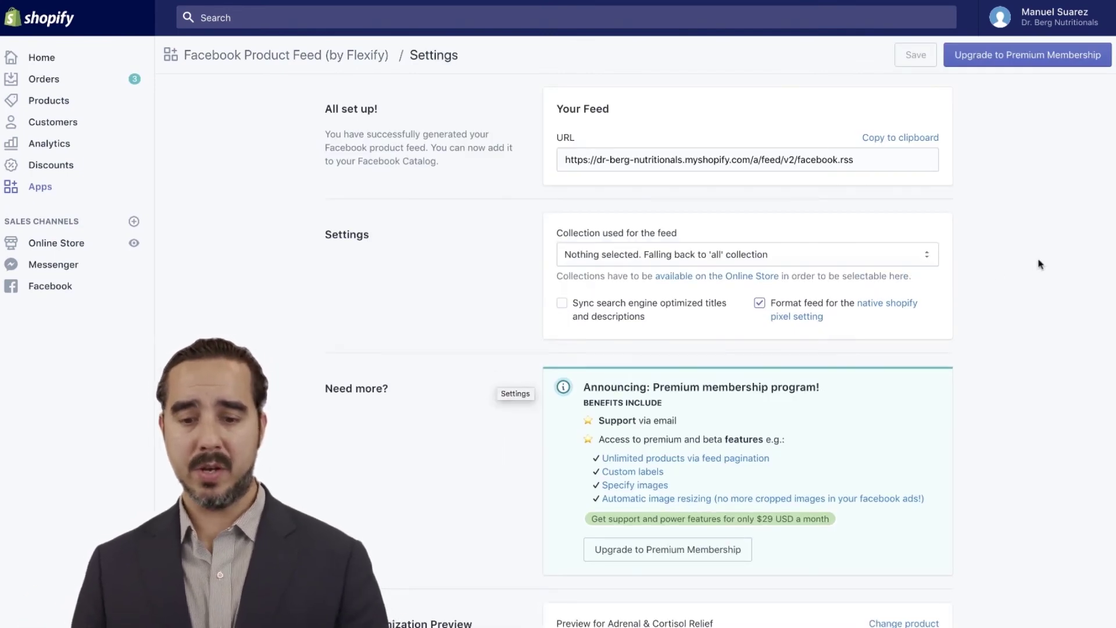
# Examine the Flexify app's feed URL, collection settings, premium features and image optimization preview
pyautogui.scroll(-1, 697, 460)
pyautogui.scroll(1, 698, 483)
pyautogui.scroll(-3, 734, 498)
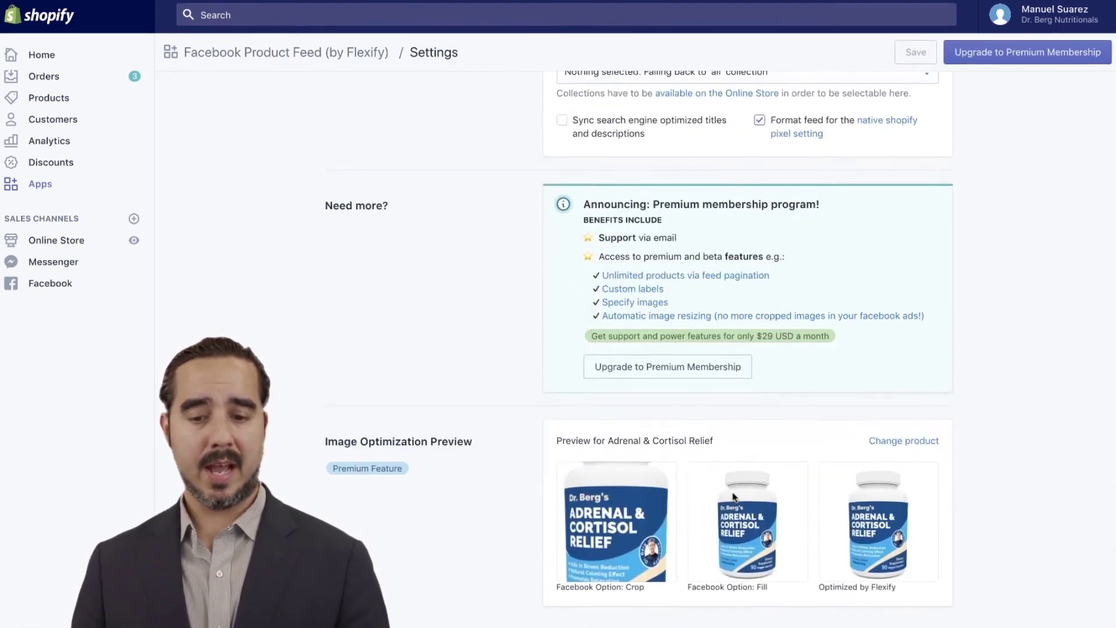
pyautogui.scroll(3, 734, 498)
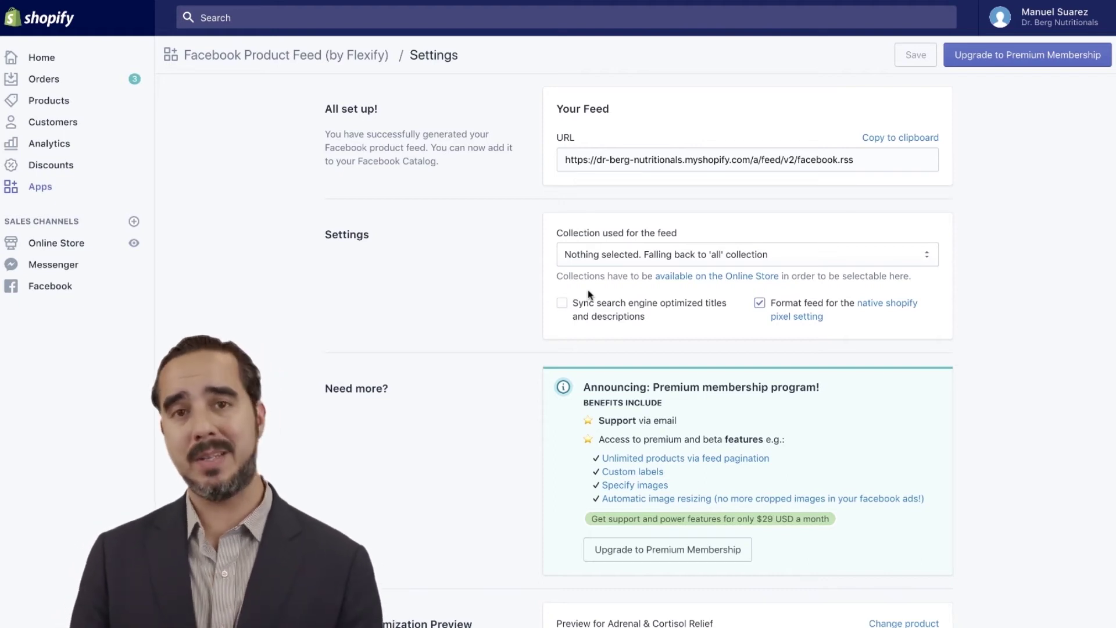
# Switch to the already open Magento catalog in Facebook to view the products in its Stress Kit Items set
pyautogui.moveTo(530, 2)
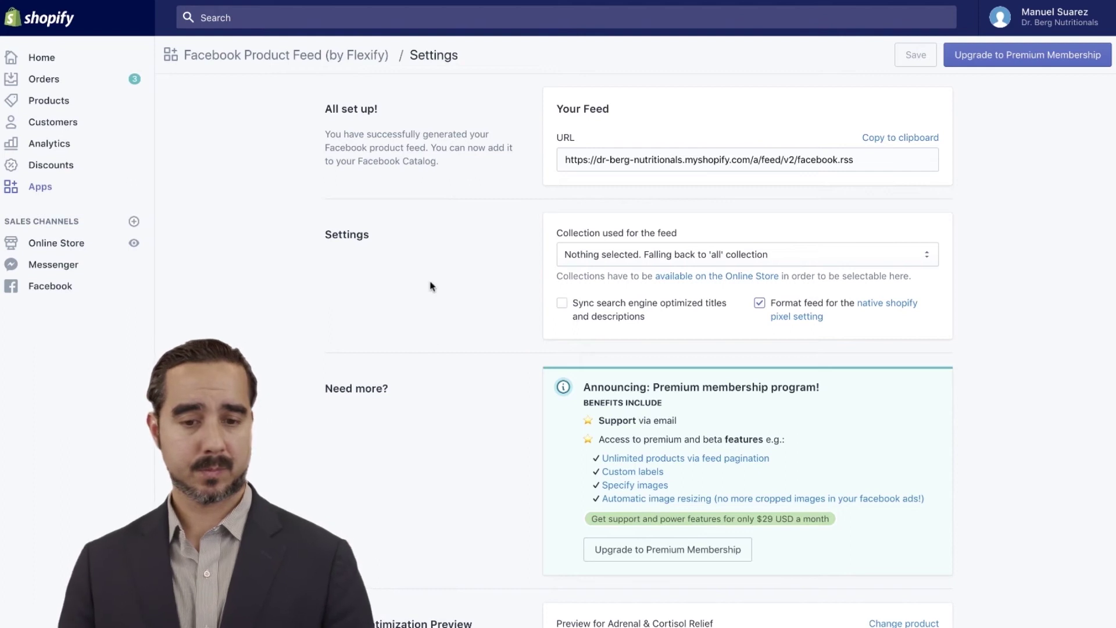
pyautogui.moveTo(453, 3)
pyautogui.click(453, 25)
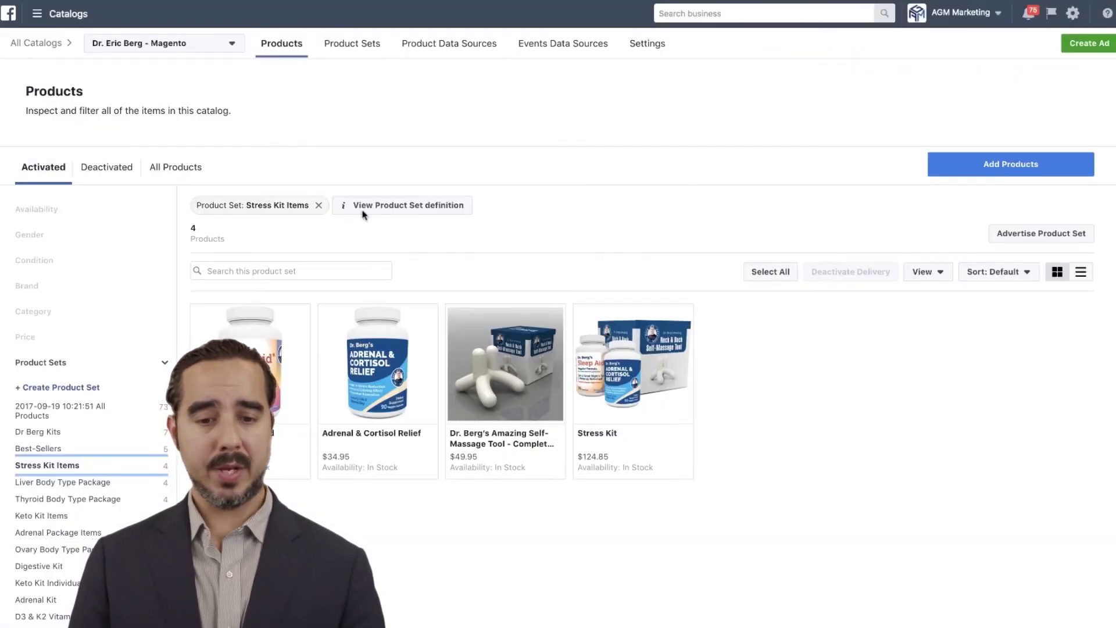
# Return to the Test FB Masters catalog's data feed form and choose Set a Schedule as the upload method
pyautogui.click(196, 25)
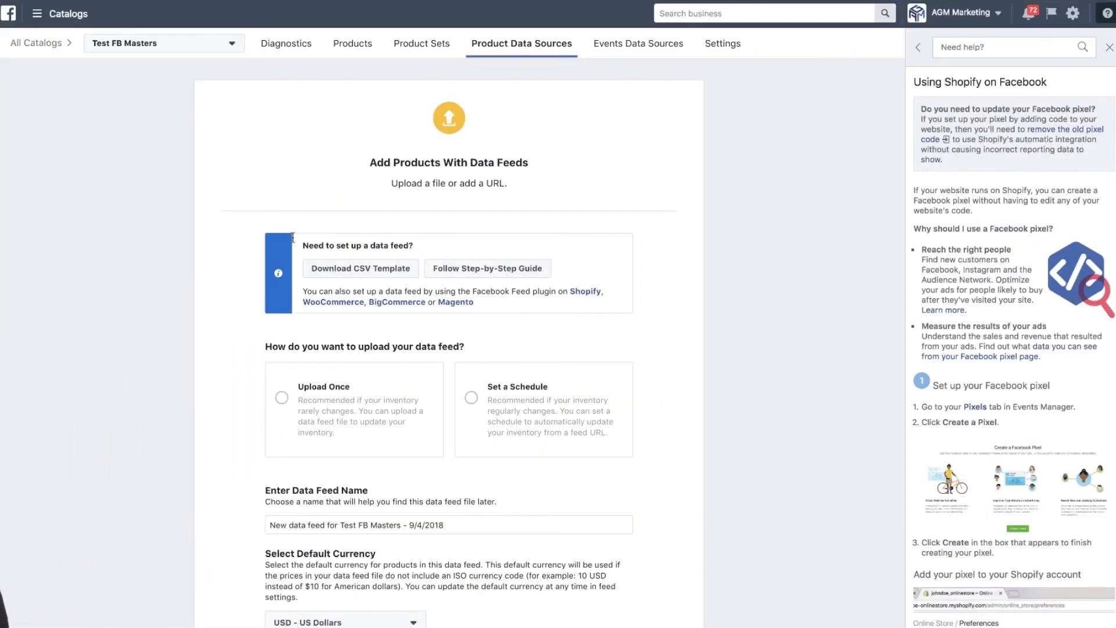
pyautogui.click(436, 372)
pyautogui.scroll(-2, 445, 275)
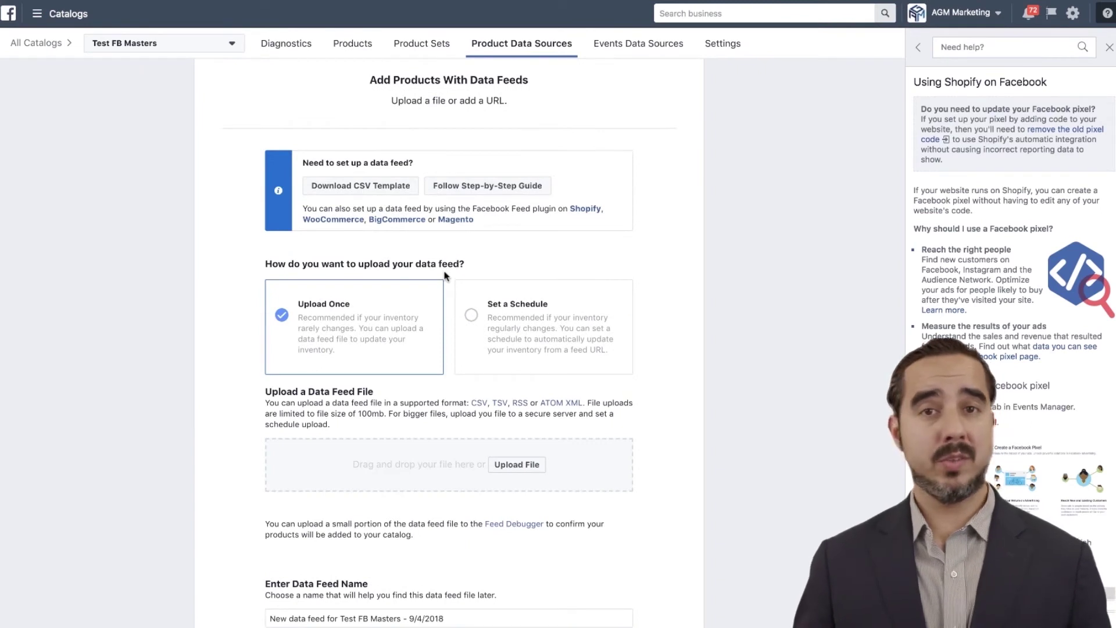
pyautogui.click(465, 326)
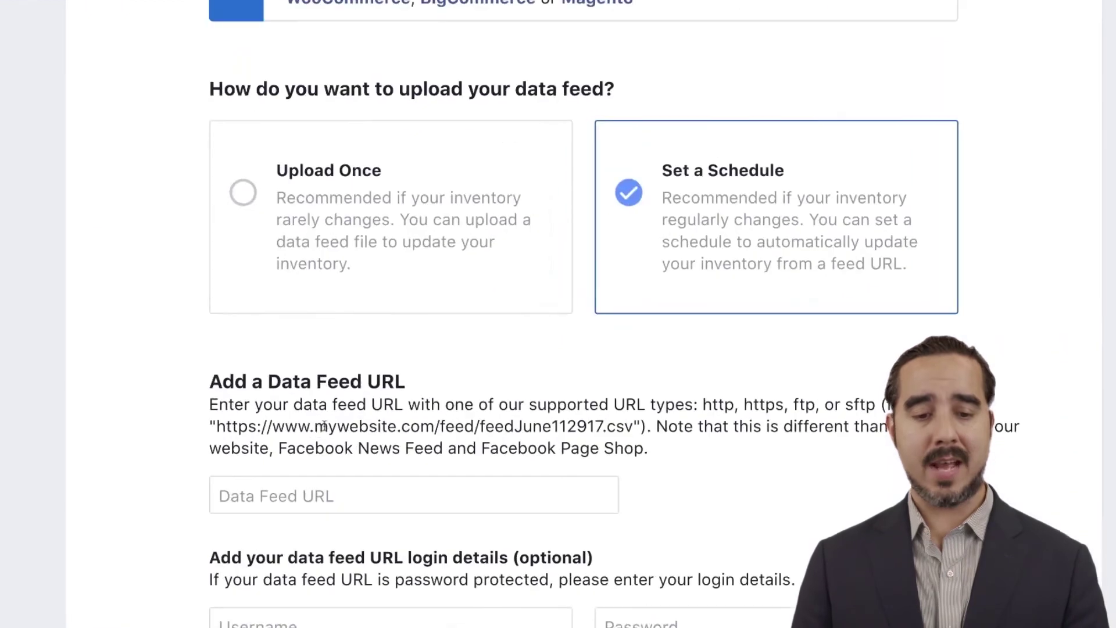
pyautogui.scroll(-2, 319, 433)
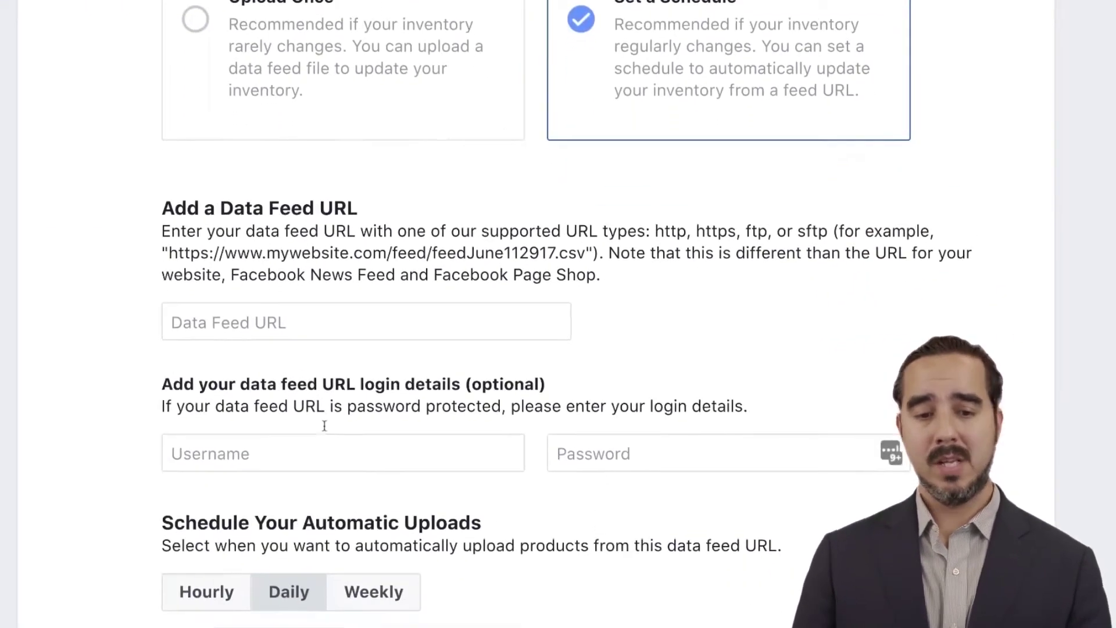
# Copy the feed URL from the Flexify settings in Shopify and paste it as the Data Feed URL in the Test FB Masters catalog
pyautogui.moveTo(666, 5)
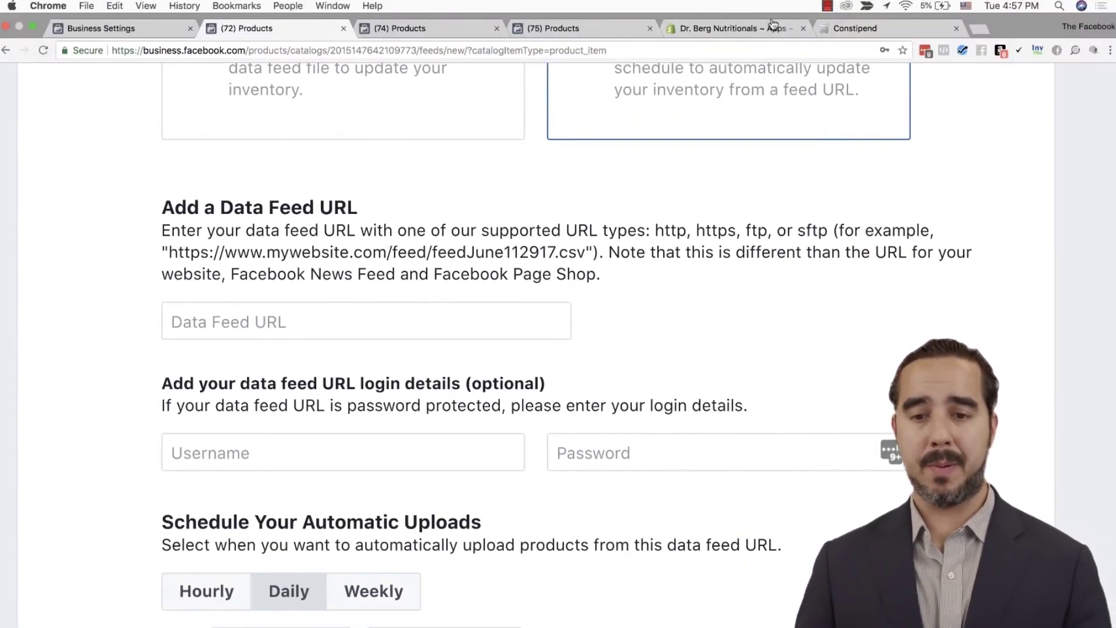
pyautogui.click(756, 28)
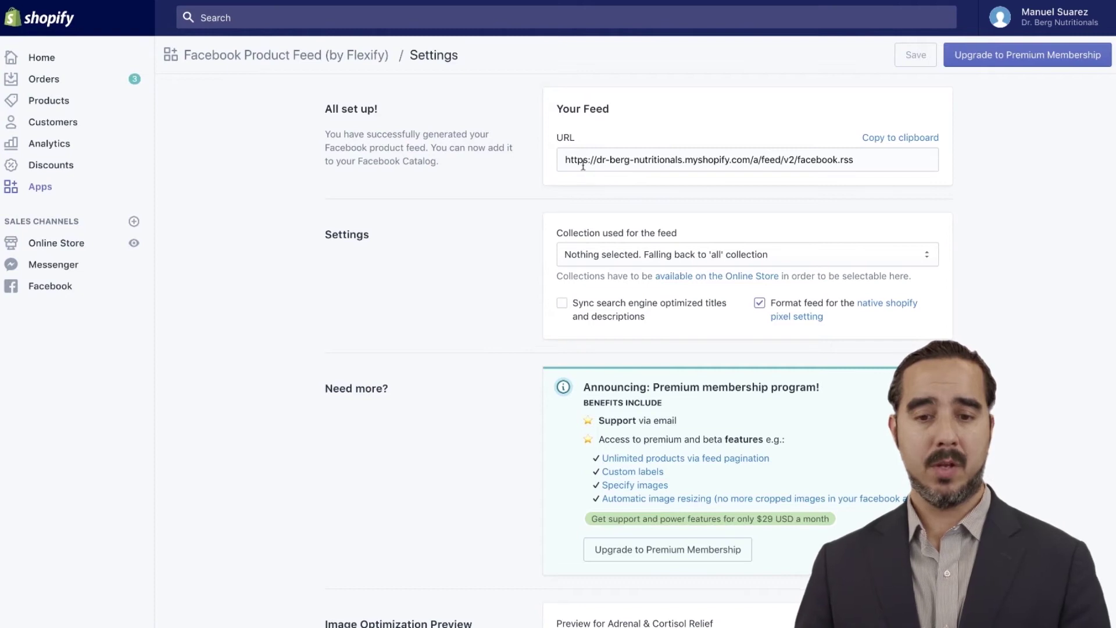
pyautogui.moveTo(905, 159); pyautogui.dragTo(560, 150)
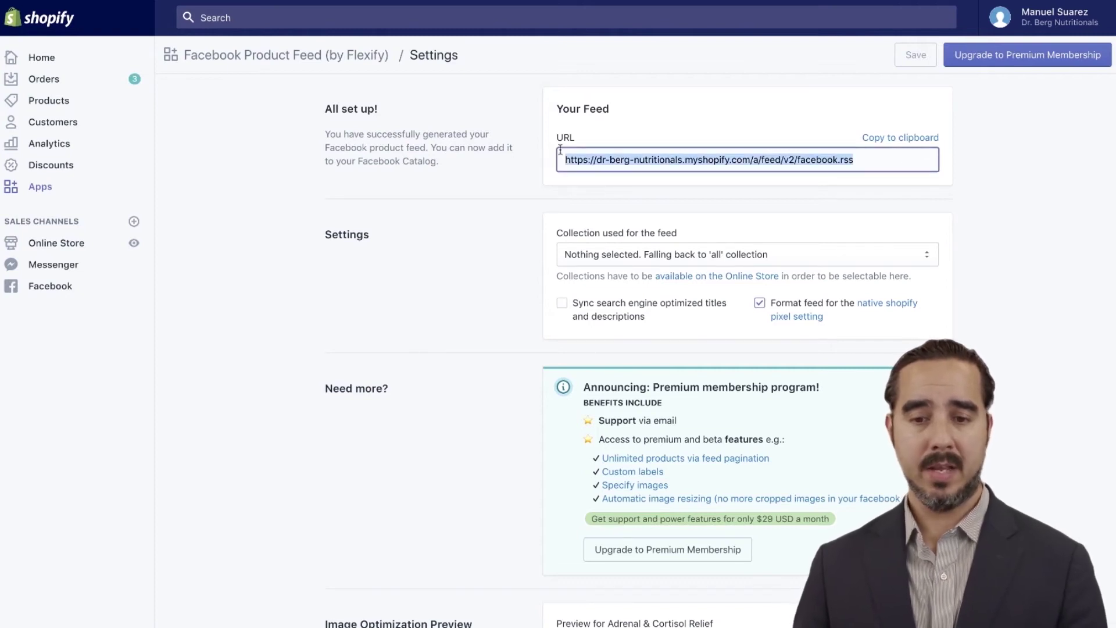
pyautogui.click(880, 138)
pyautogui.moveTo(520, 2)
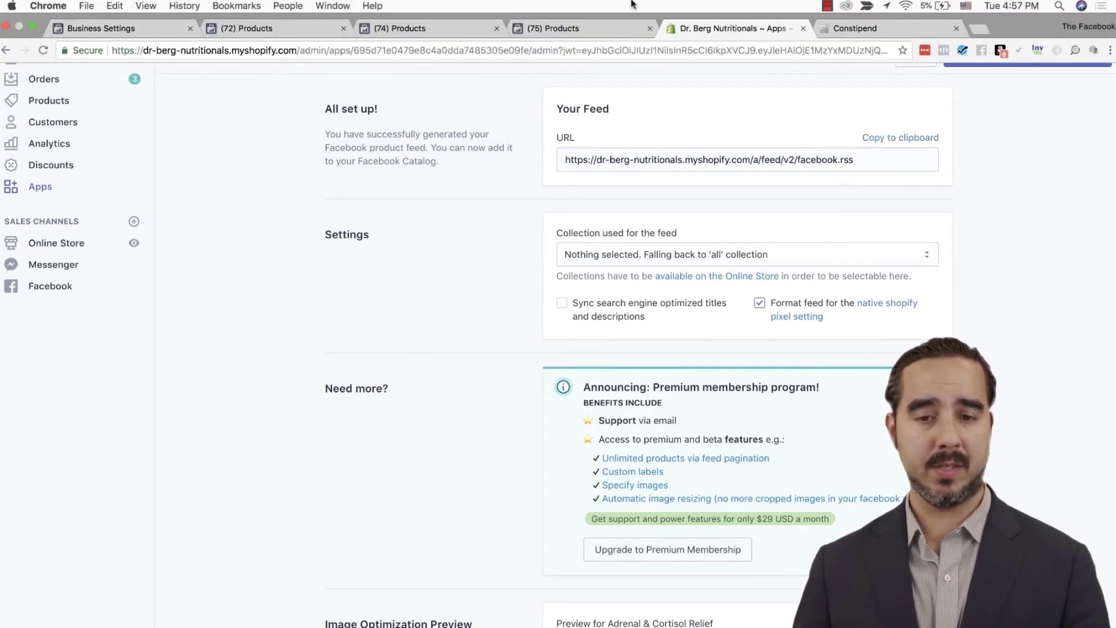
pyautogui.click(257, 28)
pyautogui.click(225, 321)
pyautogui.press('super+v')
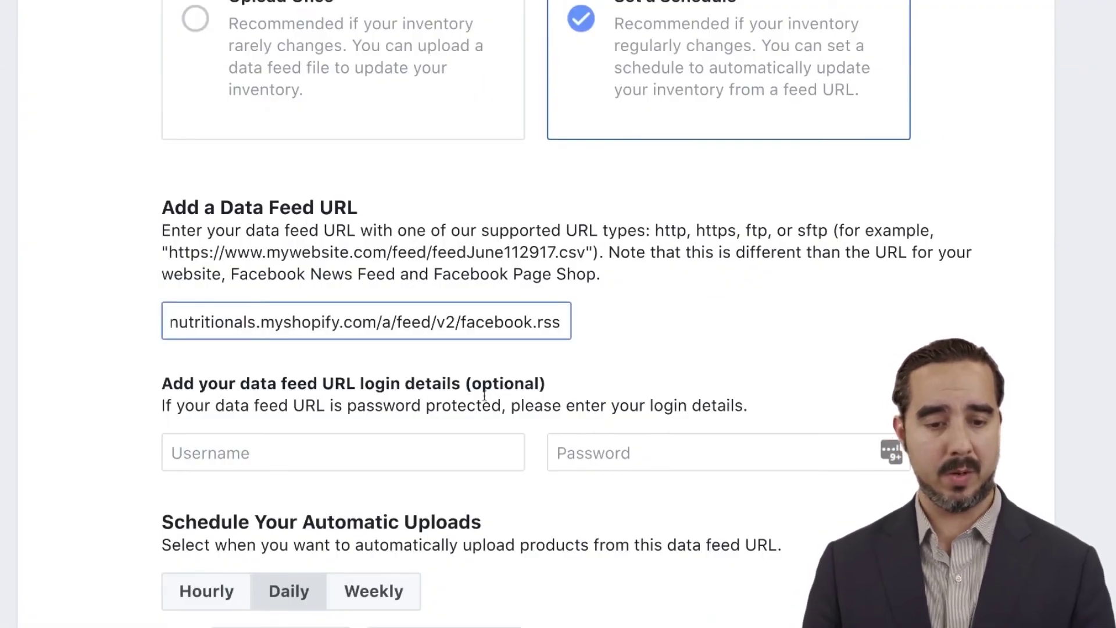
# Review the daily schedule, feed name and default currency without changing them, start the data feed upload and finish the setup
pyautogui.scroll(-2, 388, 368)
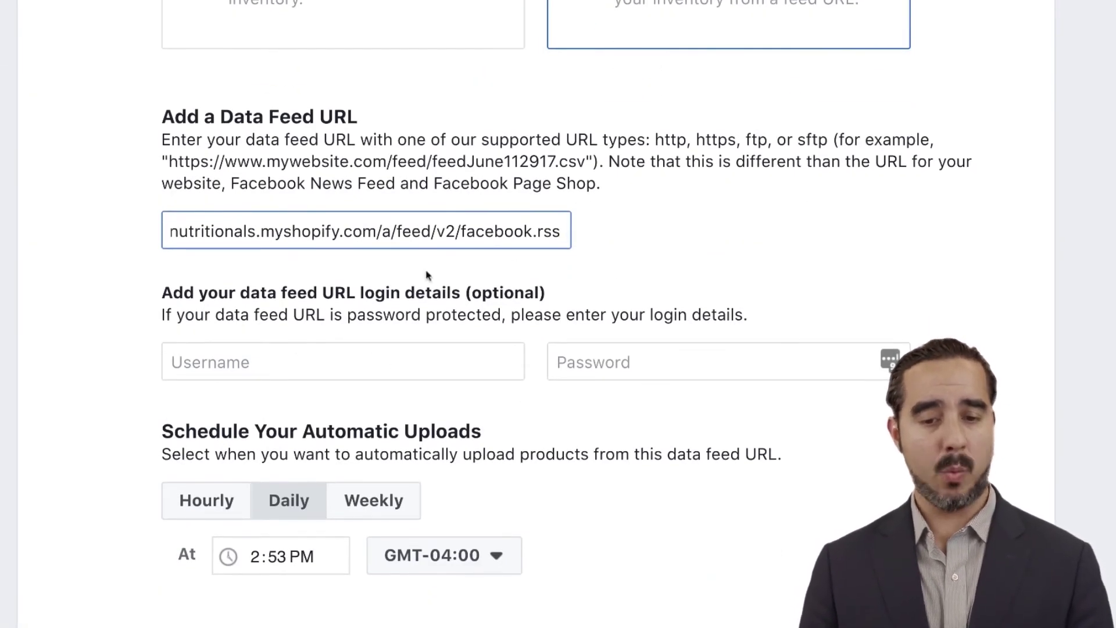
pyautogui.scroll(-2, 469, 399)
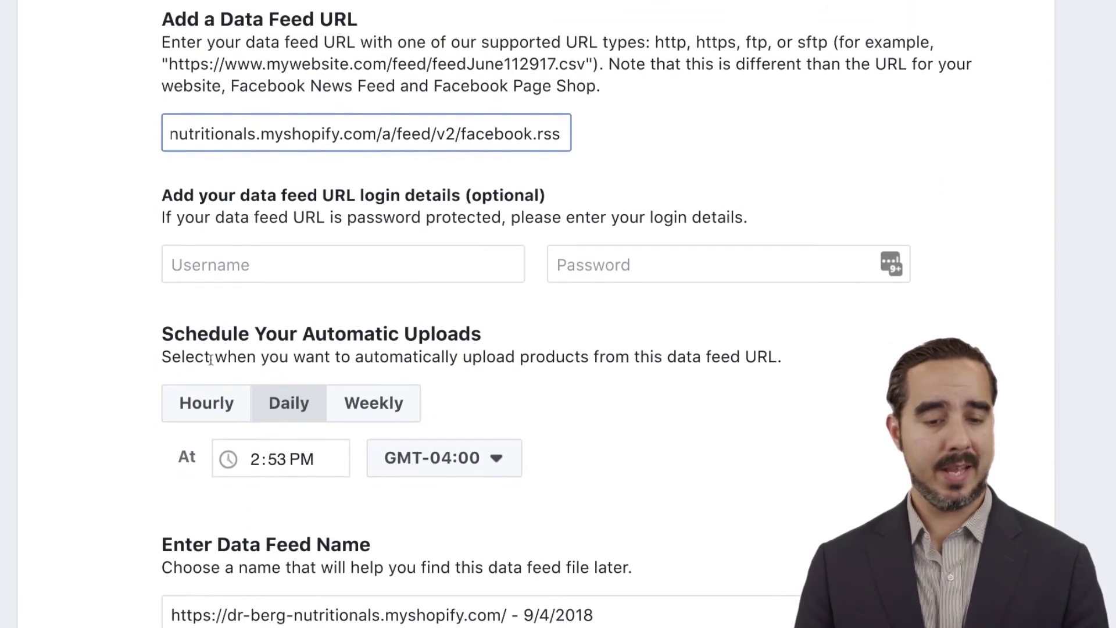
pyautogui.scroll(-1, 315, 382)
pyautogui.scroll(-1, 314, 385)
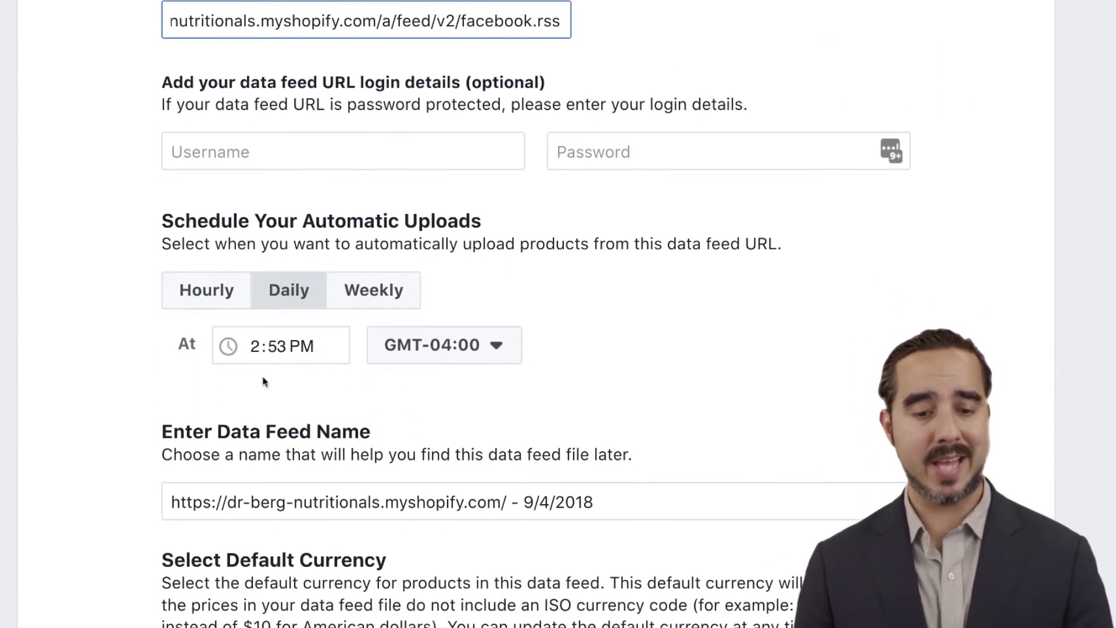
pyautogui.scroll(-2, 529, 403)
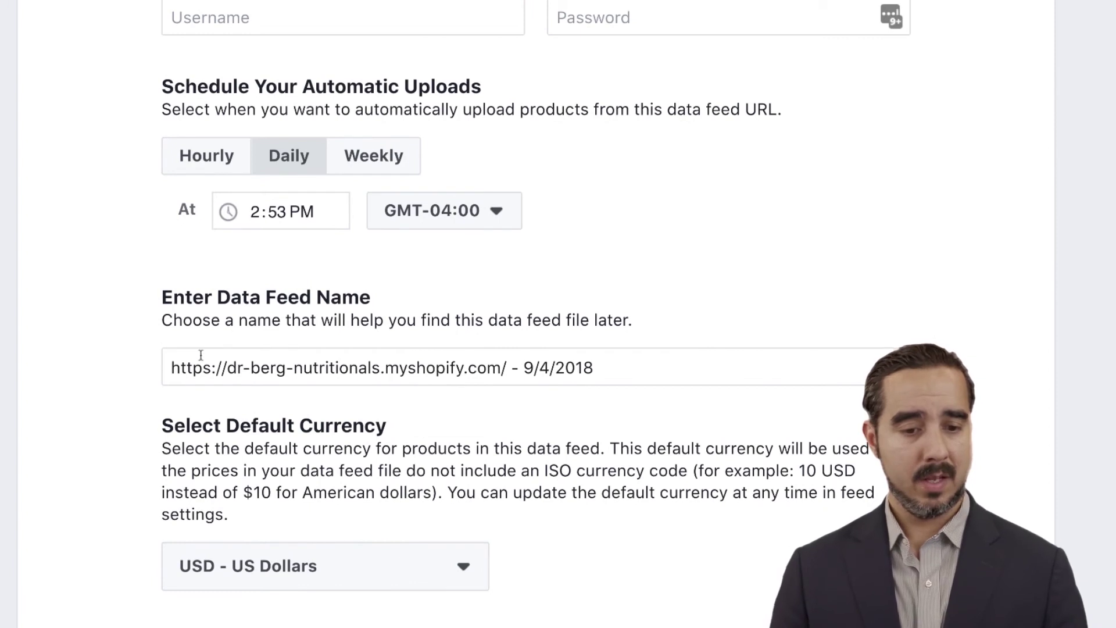
pyautogui.scroll(-2, 386, 528)
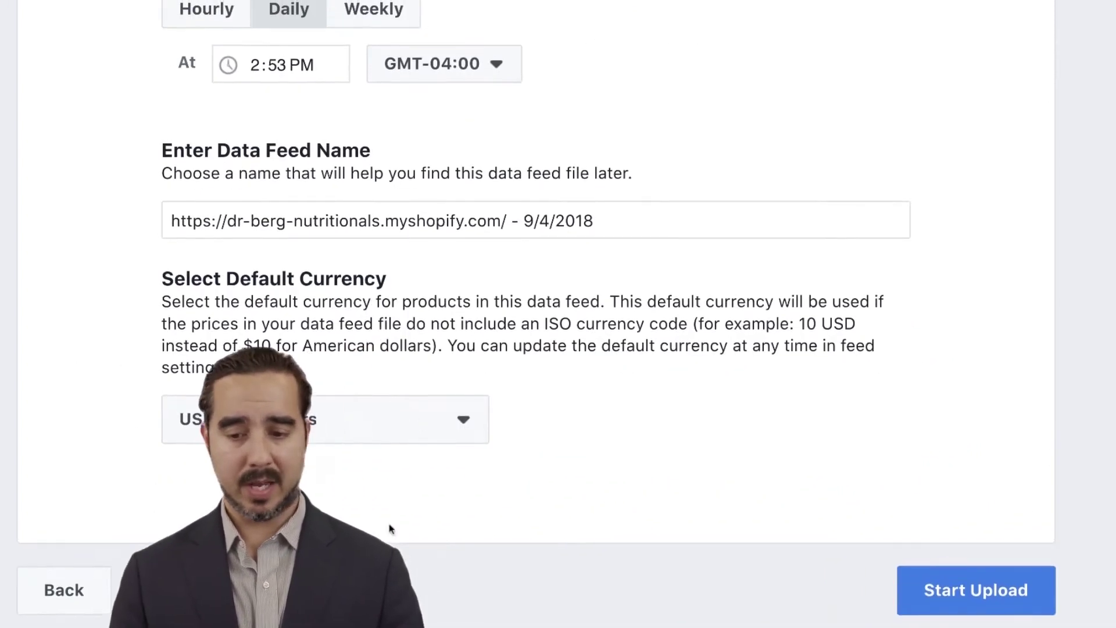
pyautogui.click(948, 593)
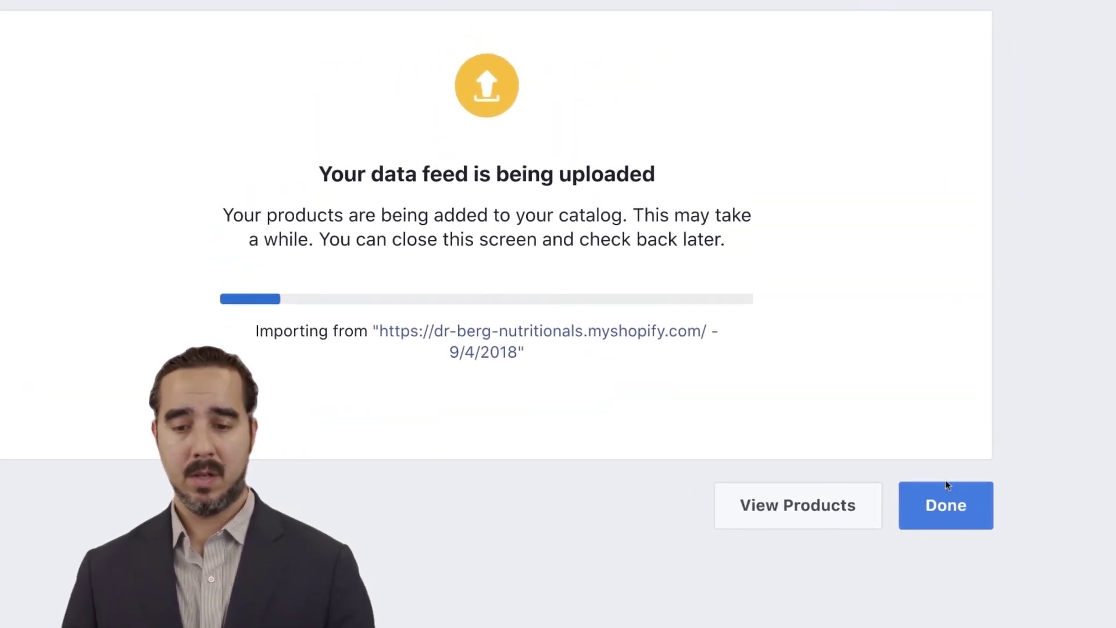
pyautogui.click(924, 436)
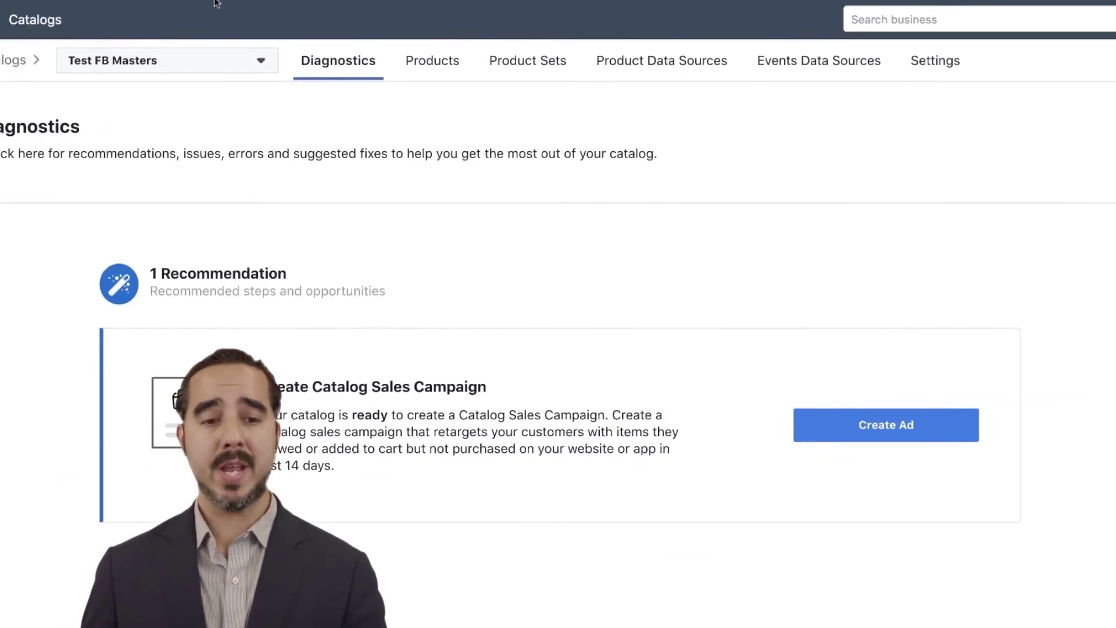
# Look over the Flexify feed settings in Shopify once more and return to the Test FB Masters diagnostics
pyautogui.moveTo(216, 3)
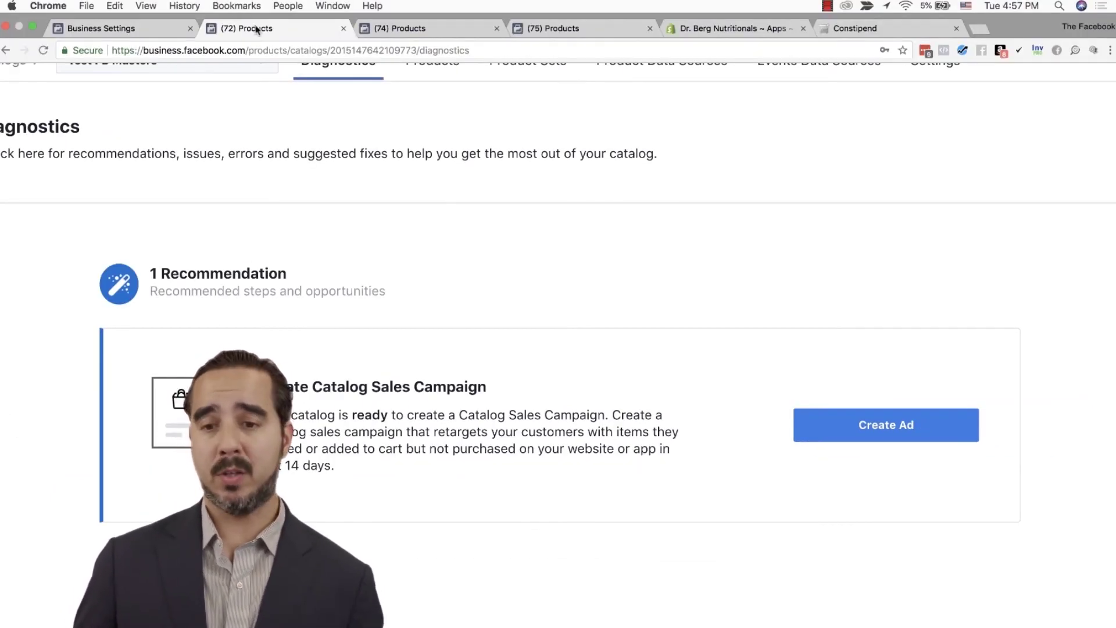
pyautogui.click(730, 35)
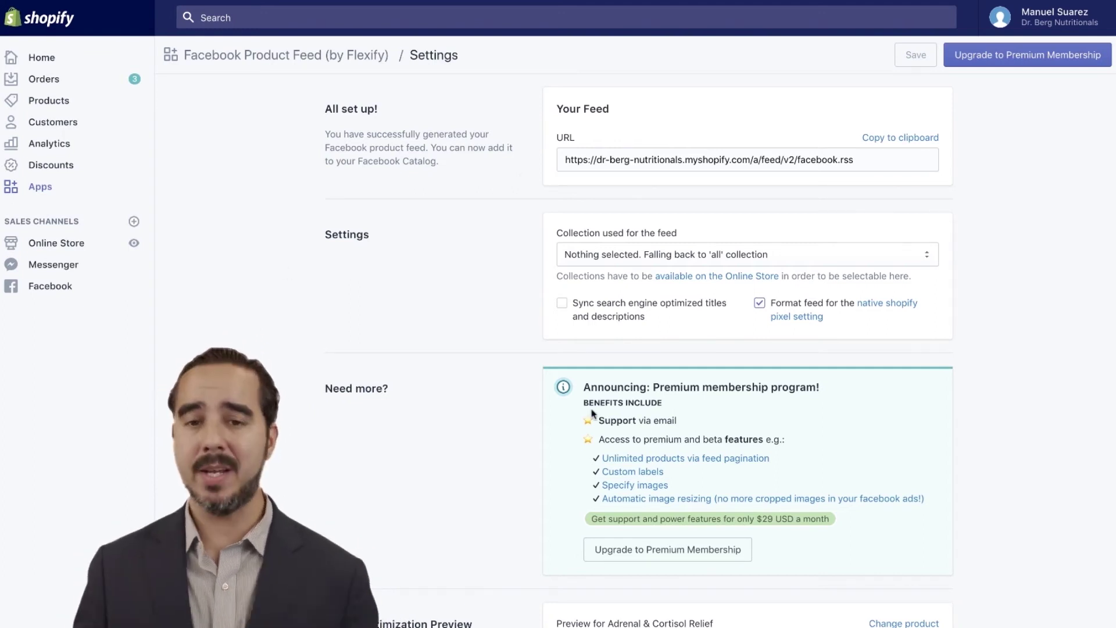
pyautogui.moveTo(360, 16)
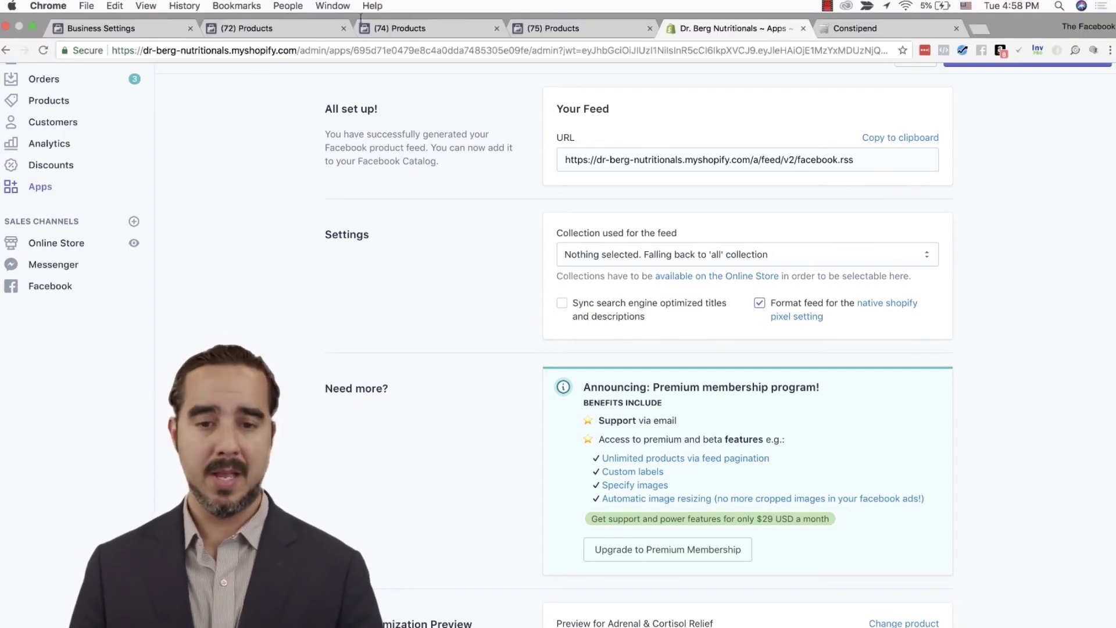
pyautogui.click(282, 24)
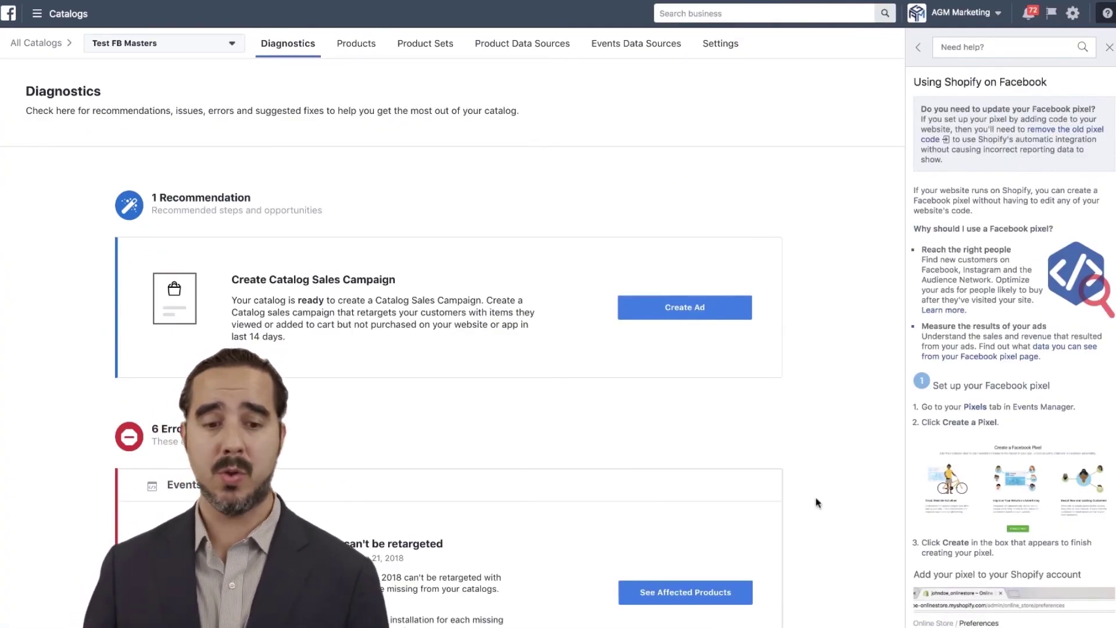
# Start adding another product data source to the Test FB Masters catalog with the Use Data Feeds option
pyautogui.click(530, 55)
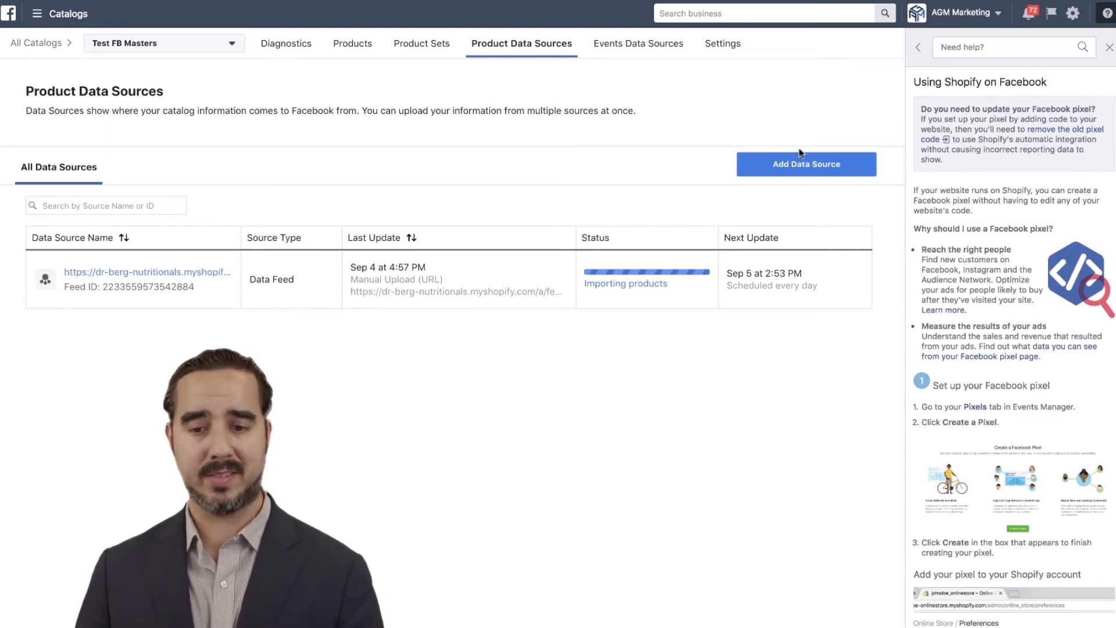
pyautogui.click(808, 167)
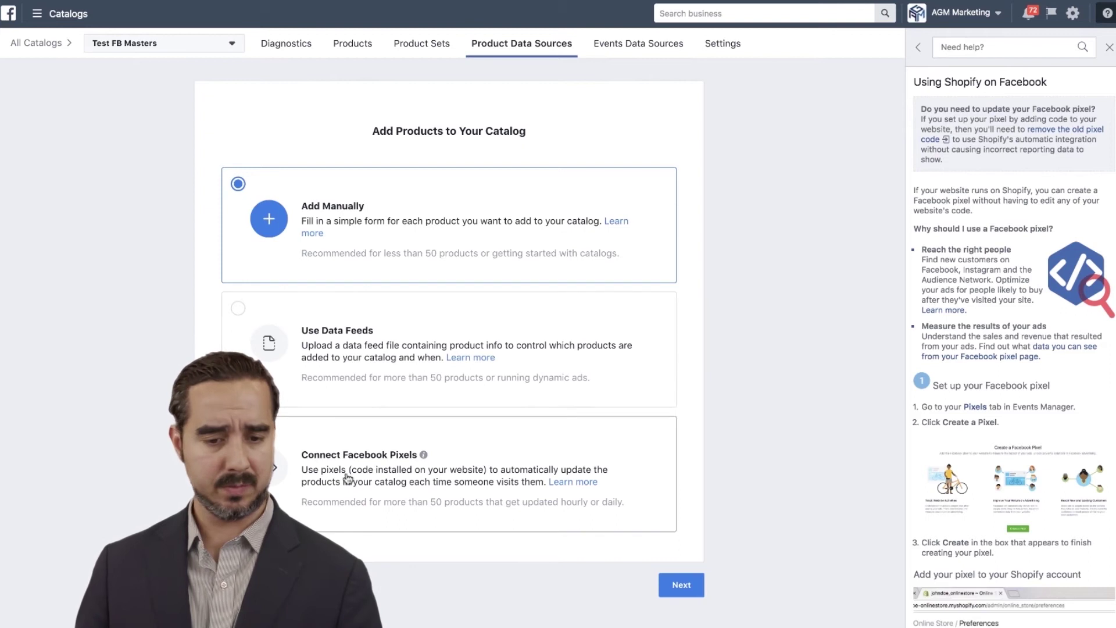
pyautogui.click(361, 379)
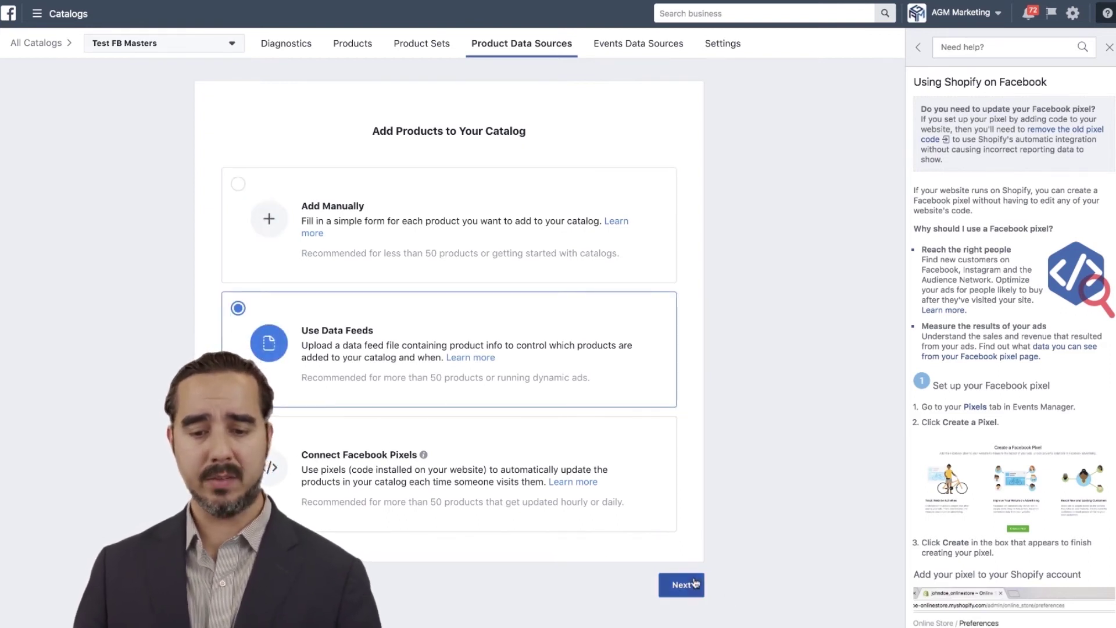
pyautogui.click(675, 585)
pyautogui.scroll(-1, 635, 453)
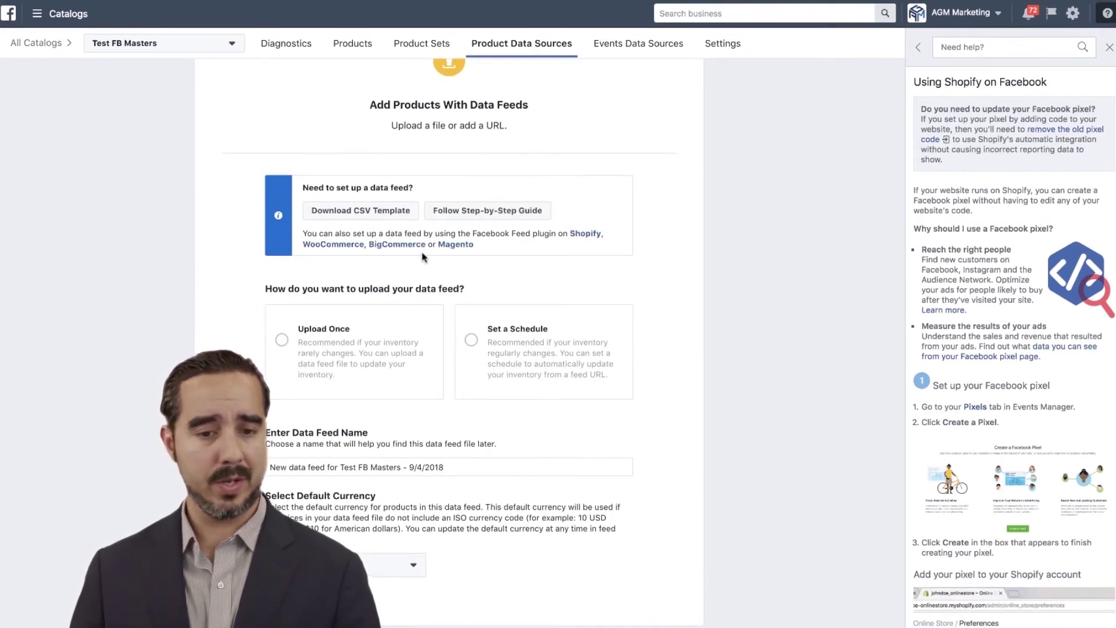
# Open the help guide for using WooCommerce on Facebook and examine its installation instructions and demonstration video
pyautogui.click(333, 245)
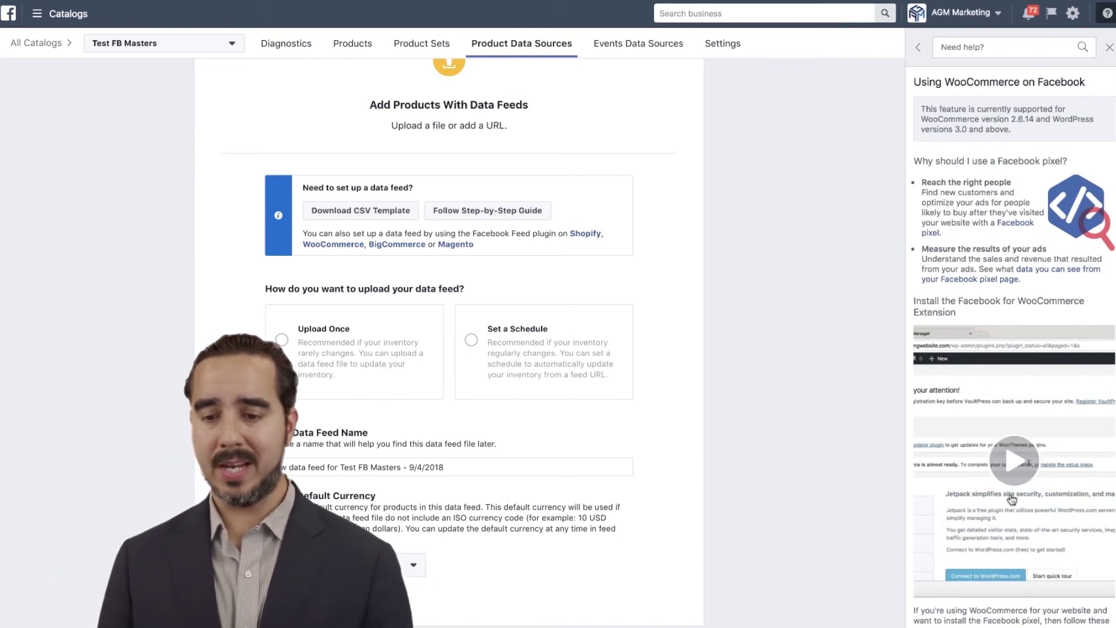
pyautogui.scroll(-9, 1011, 499)
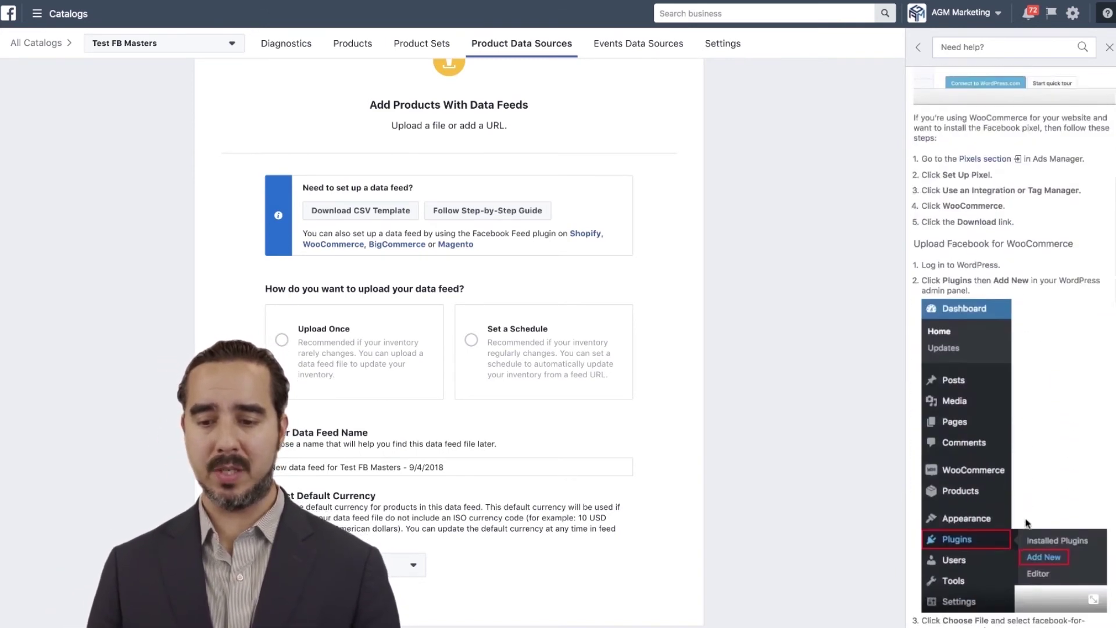
pyautogui.scroll(-8, 1028, 523)
pyautogui.scroll(6, 977, 314)
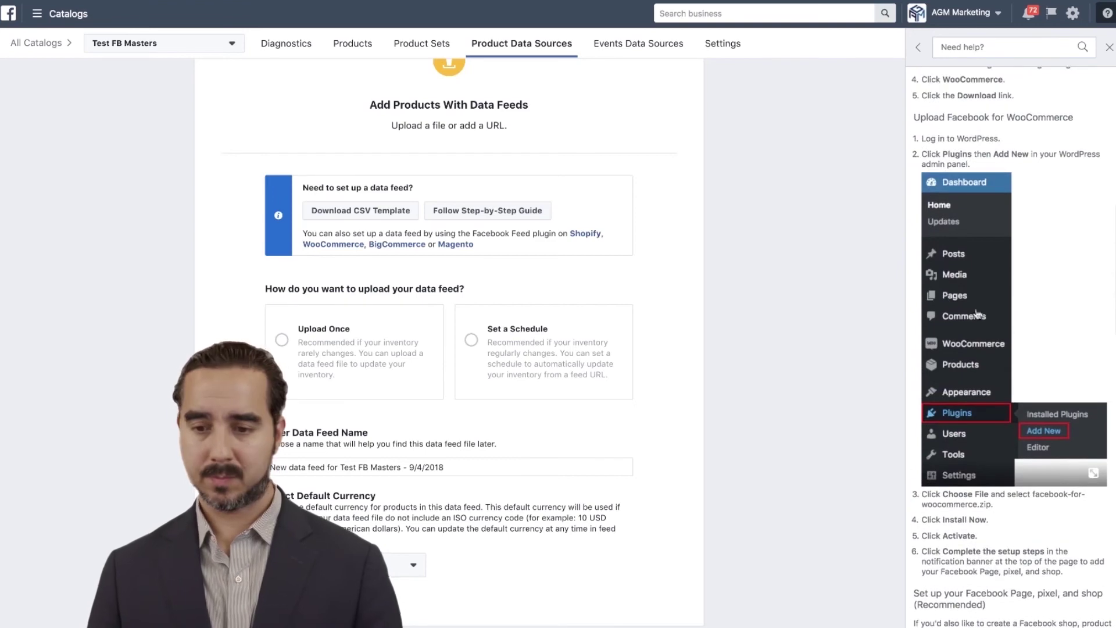
pyautogui.scroll(10, 976, 314)
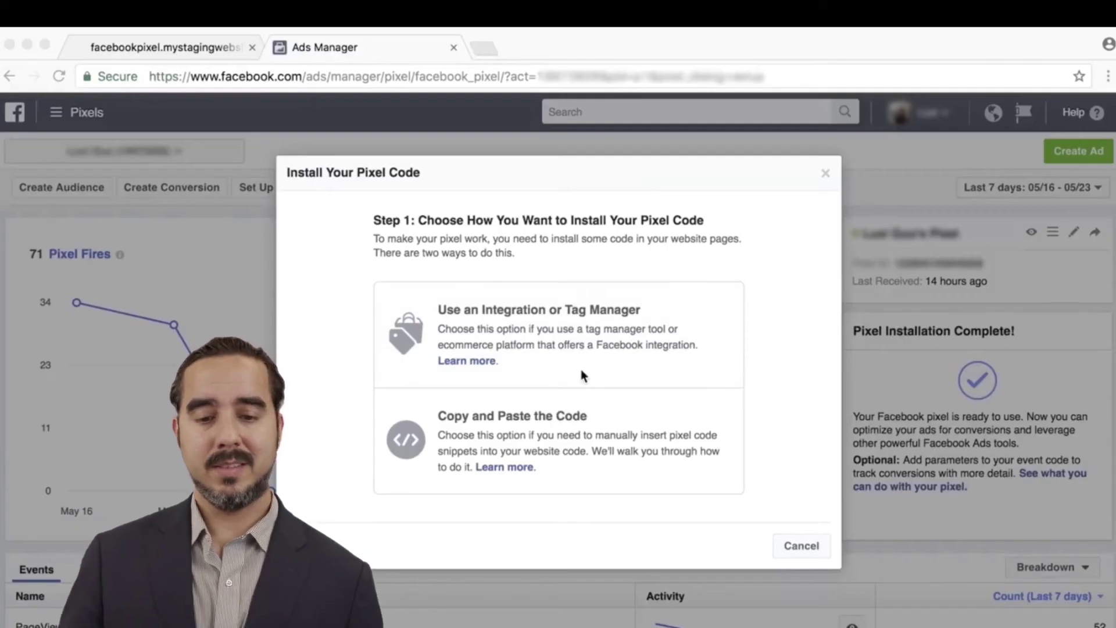
# Choose the WooCommerce integration for installing the pixel code and download the Facebook for WooCommerce extension
pyautogui.click(597, 313)
pyautogui.click(598, 313)
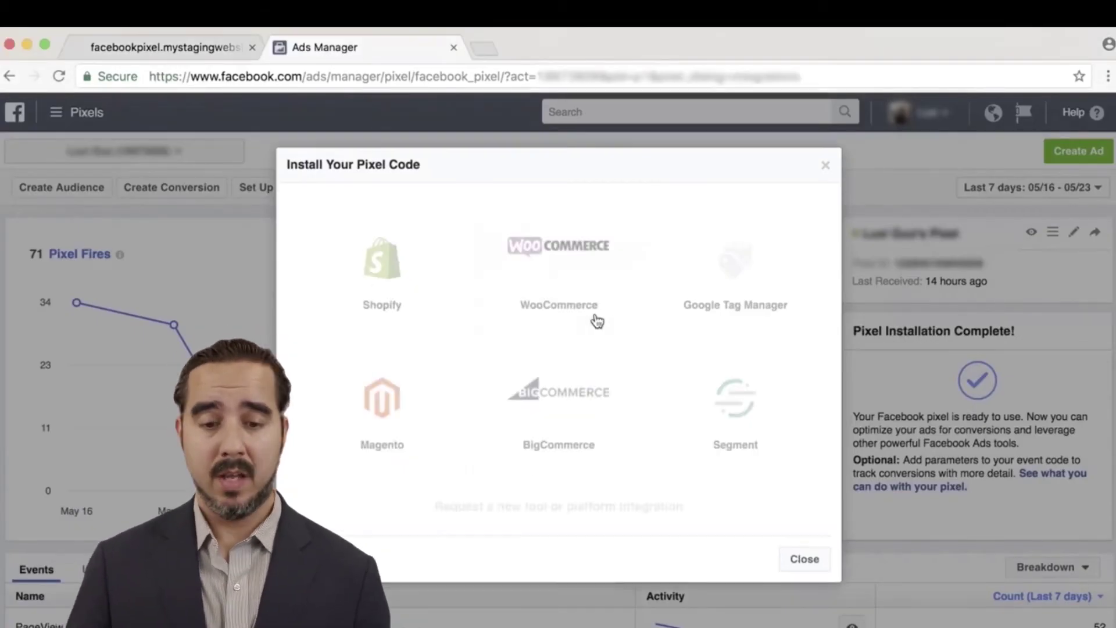
pyautogui.click(608, 317)
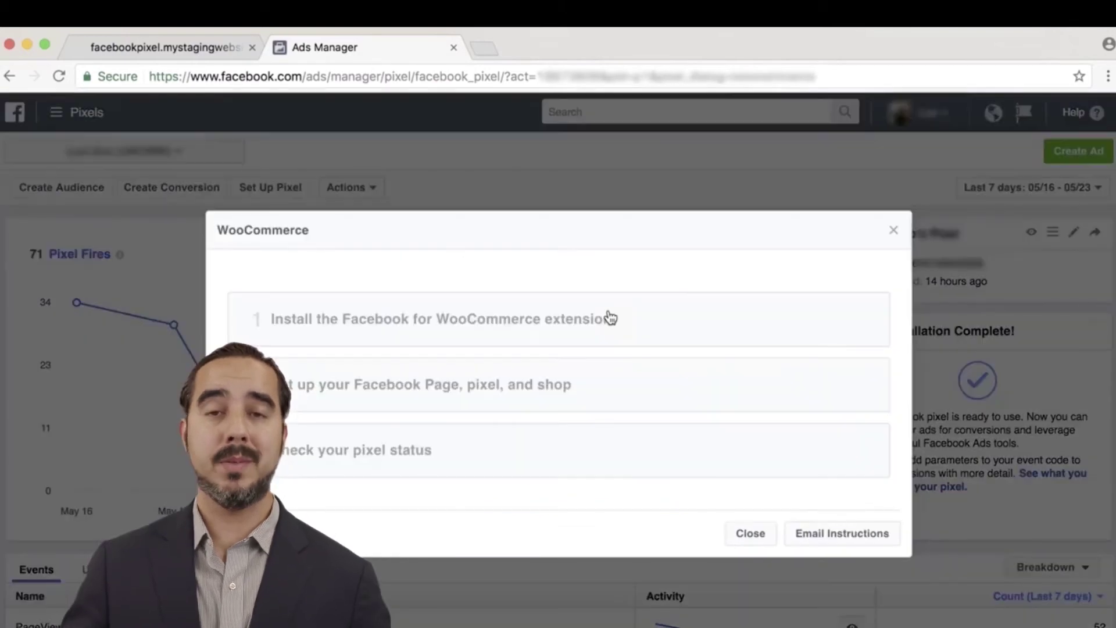
pyautogui.click(608, 319)
pyautogui.click(323, 316)
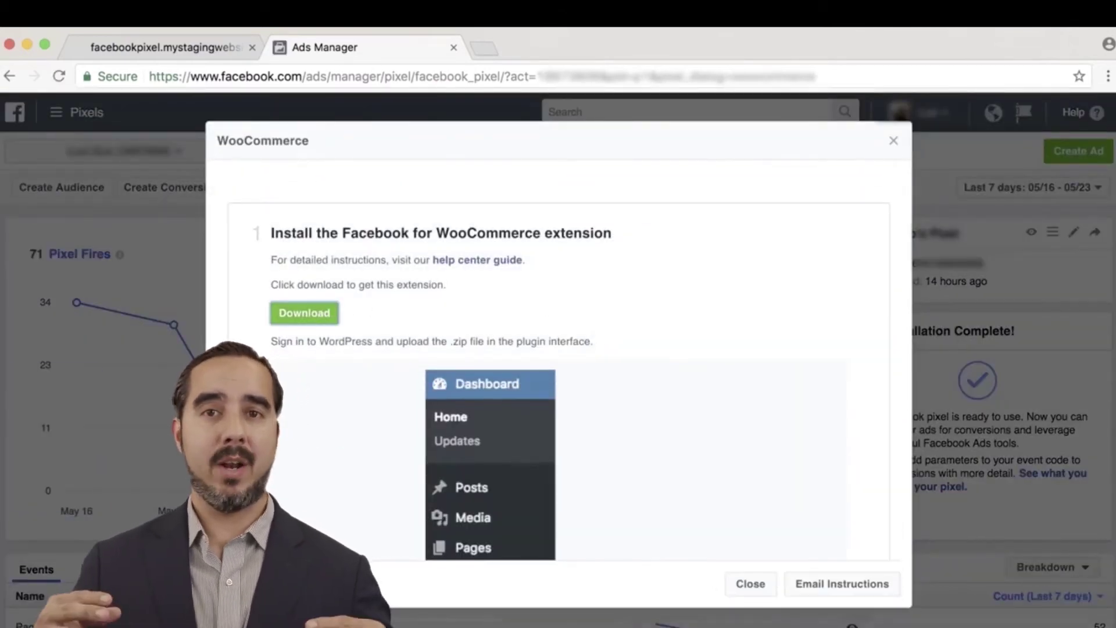
# Log in to the WordPress site, then install and activate the Facebook for WooCommerce plugin from the downloaded zip file
pyautogui.click(203, 47)
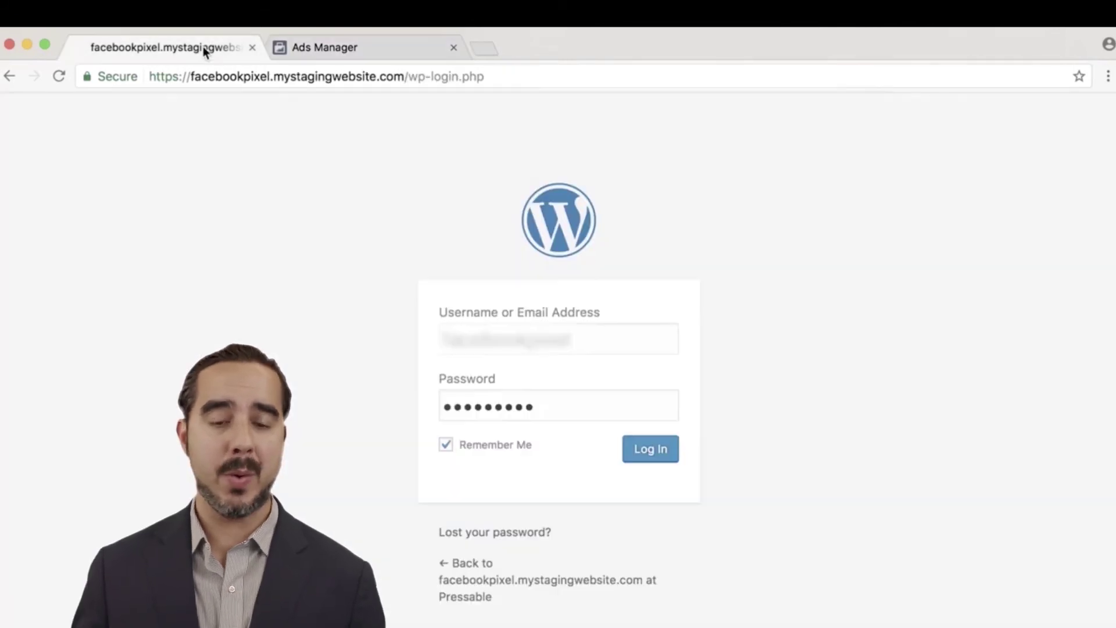
pyautogui.click(642, 447)
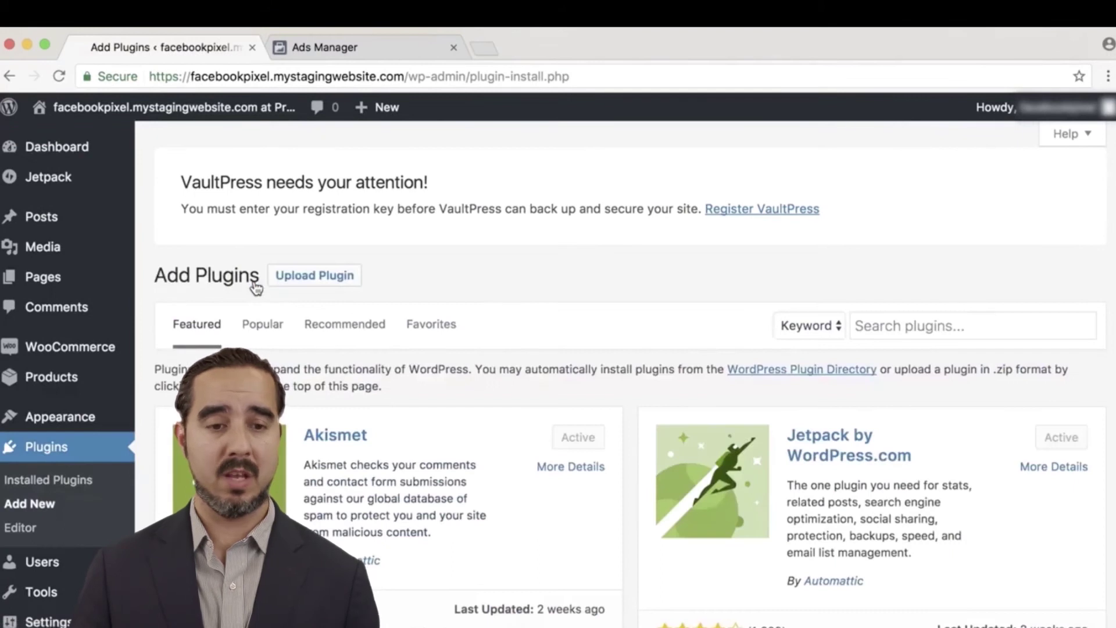
pyautogui.click(310, 275)
pyautogui.click(485, 431)
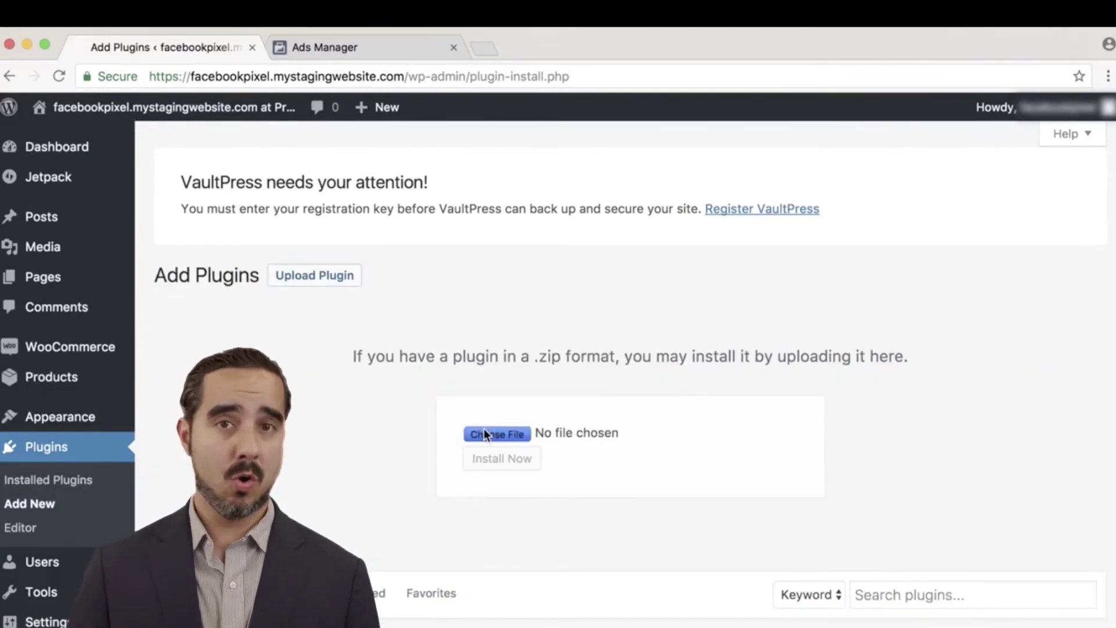
pyautogui.click(518, 137)
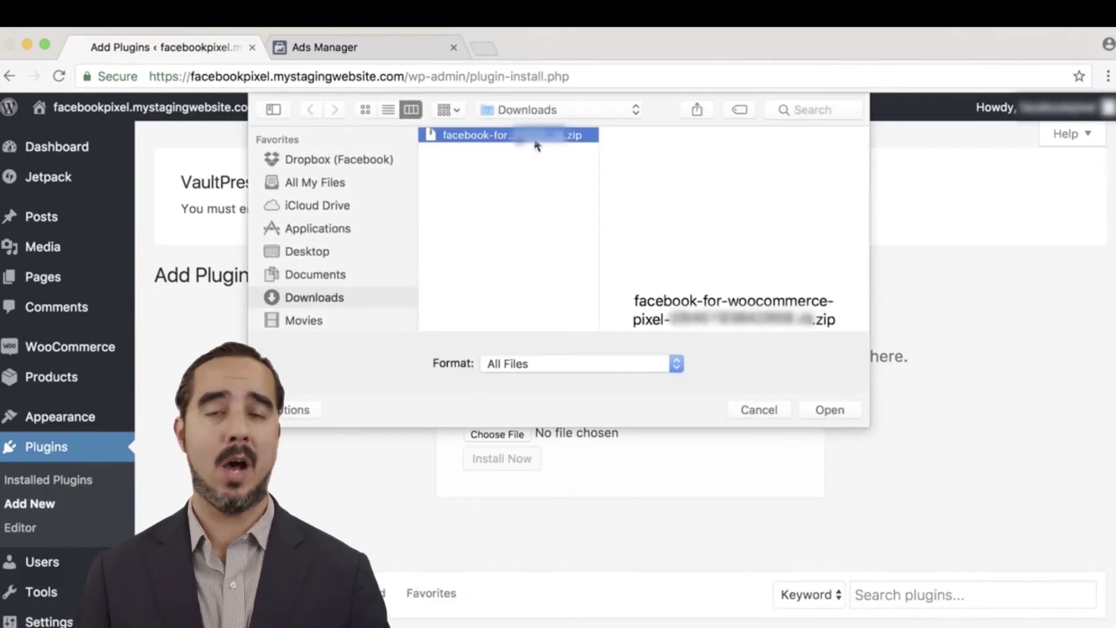
pyautogui.click(833, 408)
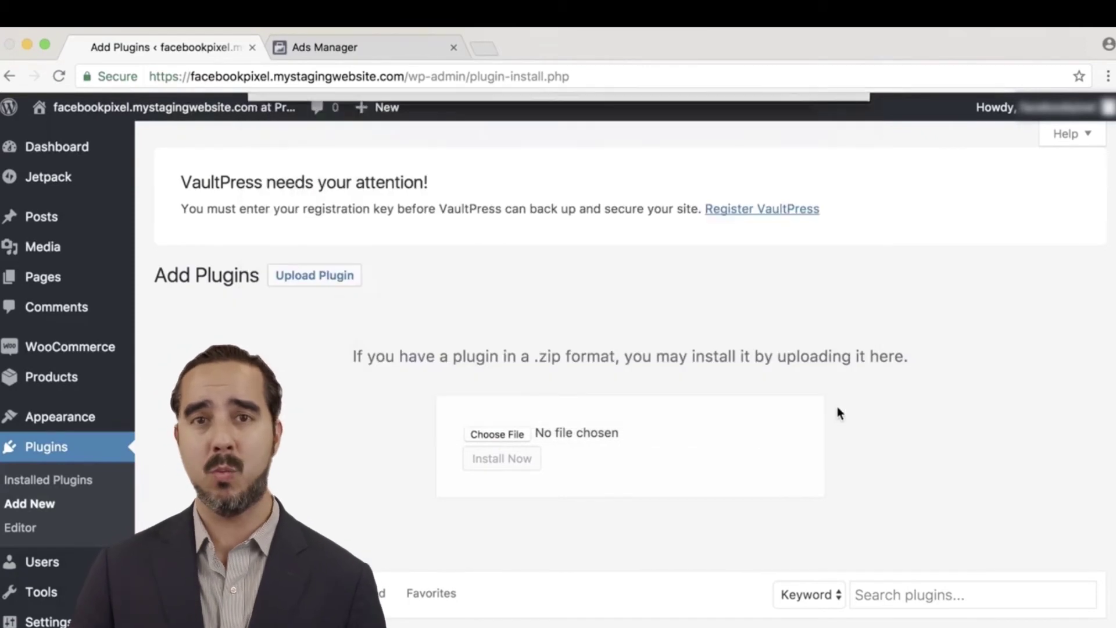
pyautogui.click(494, 459)
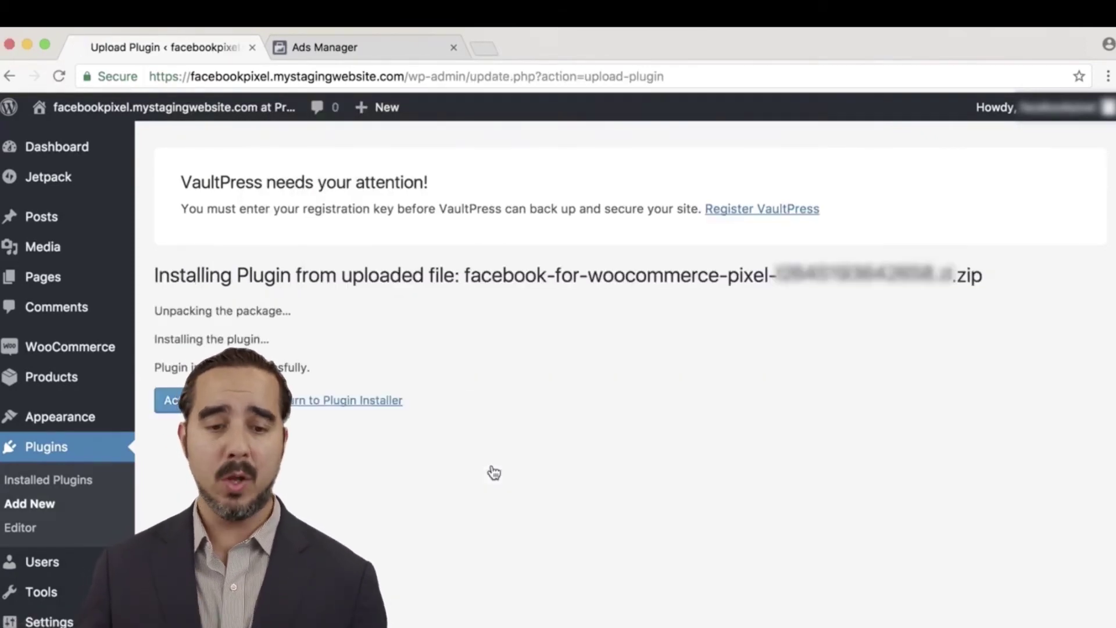
pyautogui.click(174, 400)
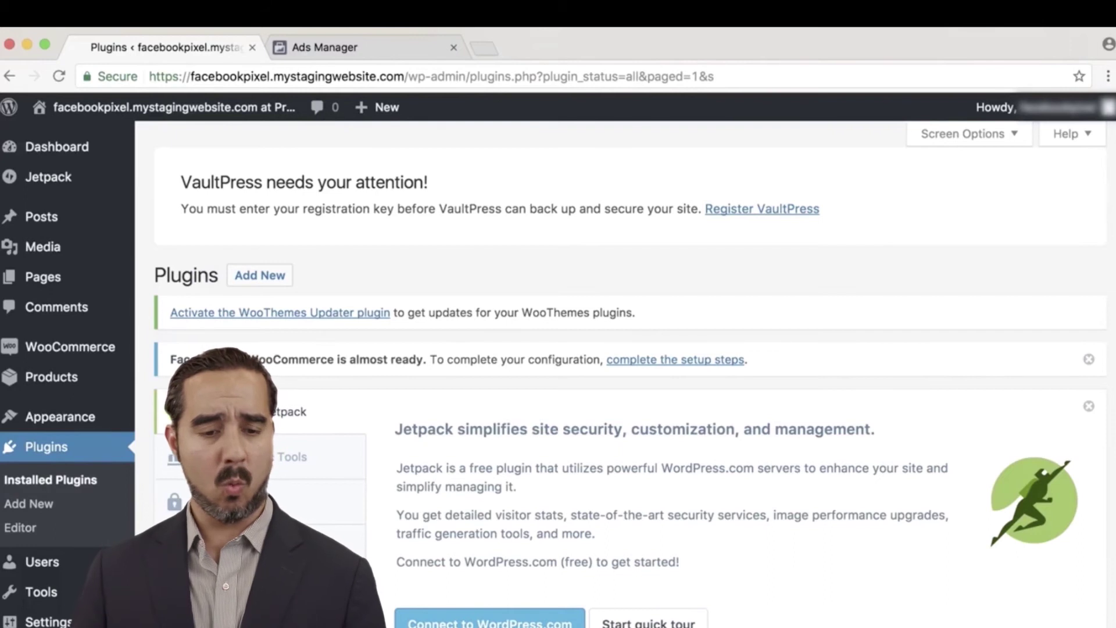
# Start the Facebook for WooCommerce setup and choose Decide 2 as the Facebook page
pyautogui.click(666, 361)
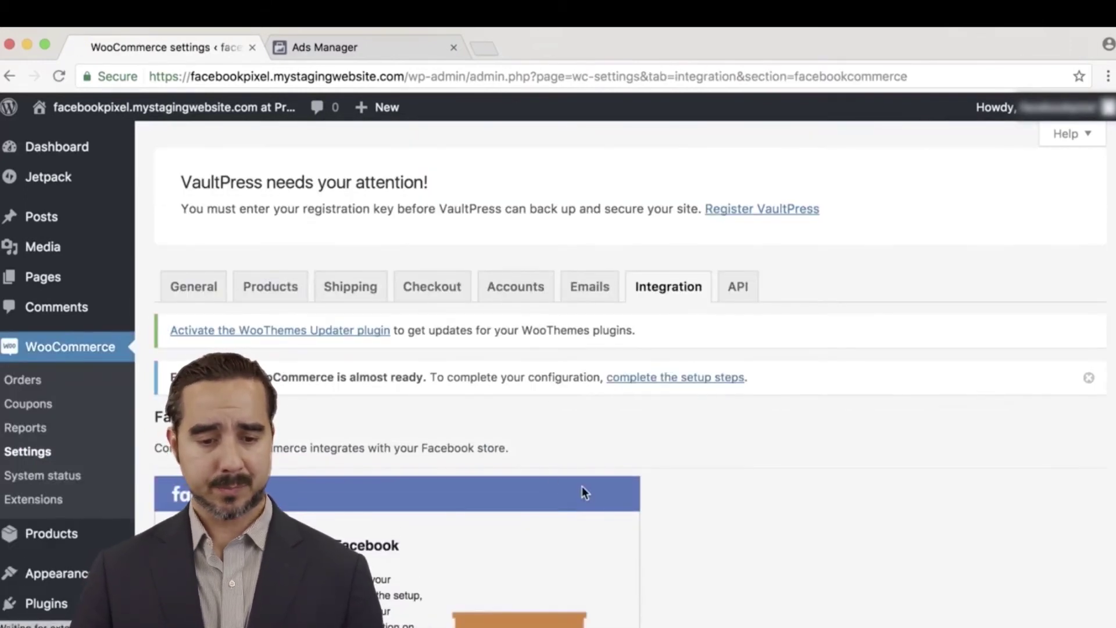
pyautogui.scroll(-5, 766, 490)
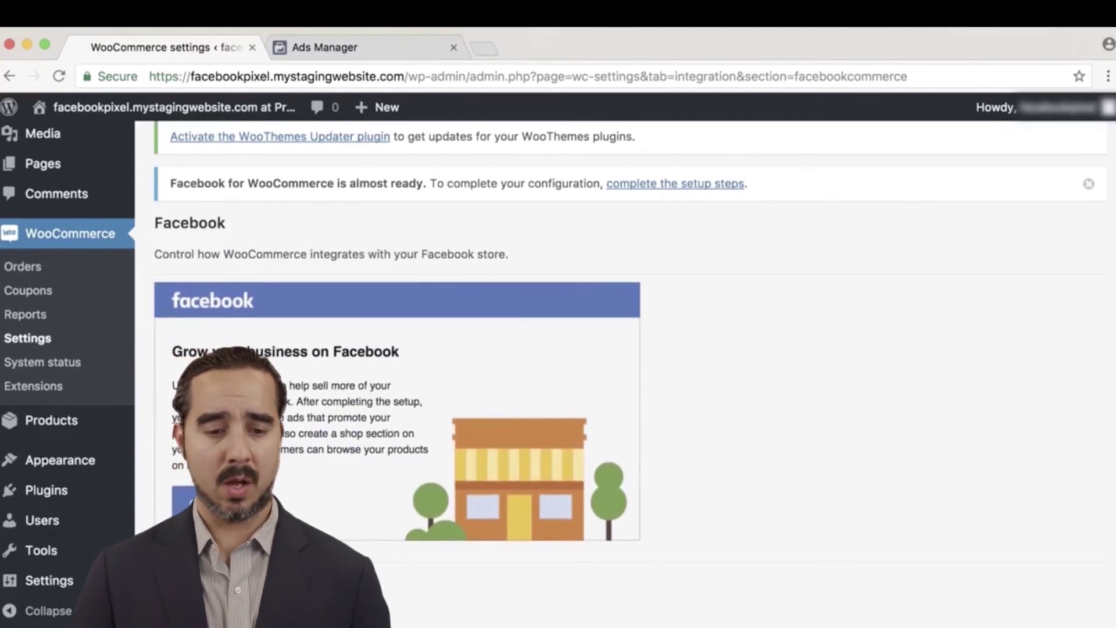
pyautogui.click(197, 501)
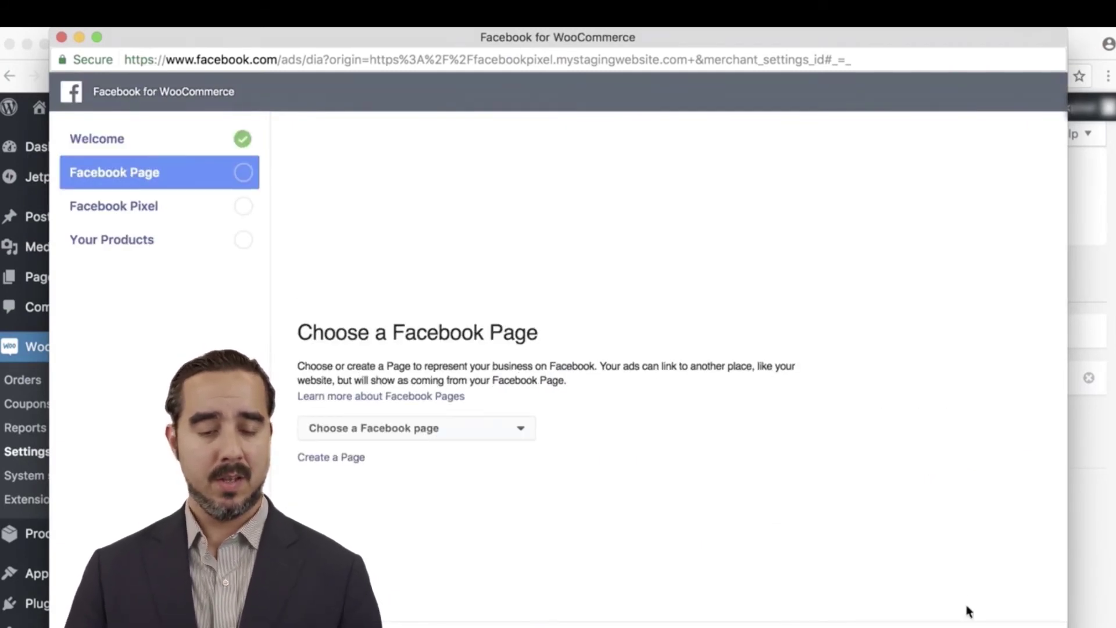
pyautogui.click(498, 431)
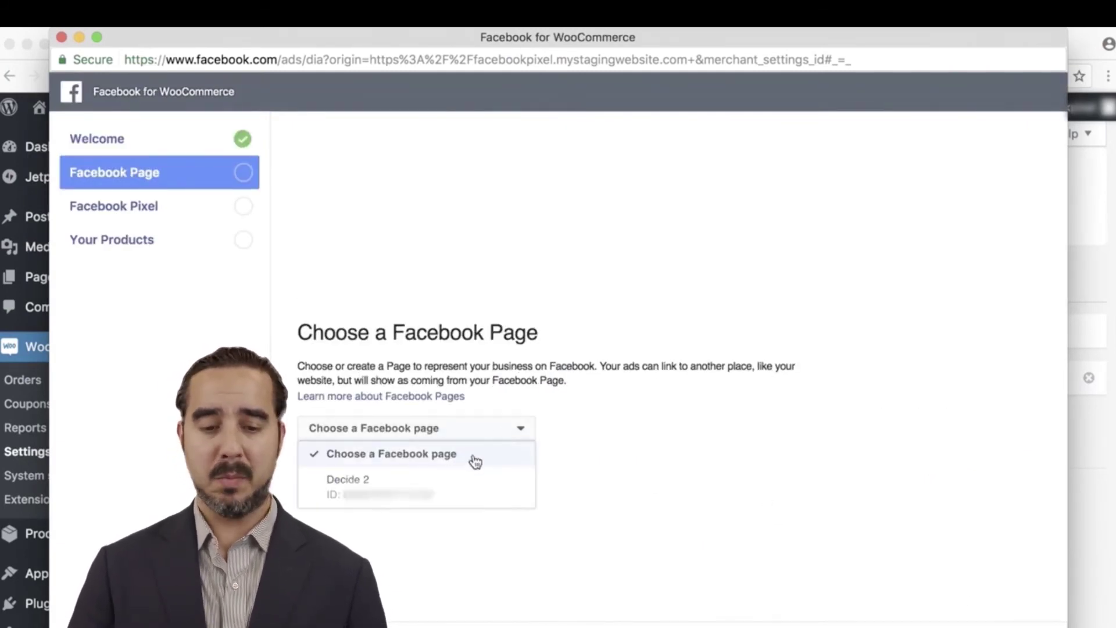
pyautogui.click(452, 492)
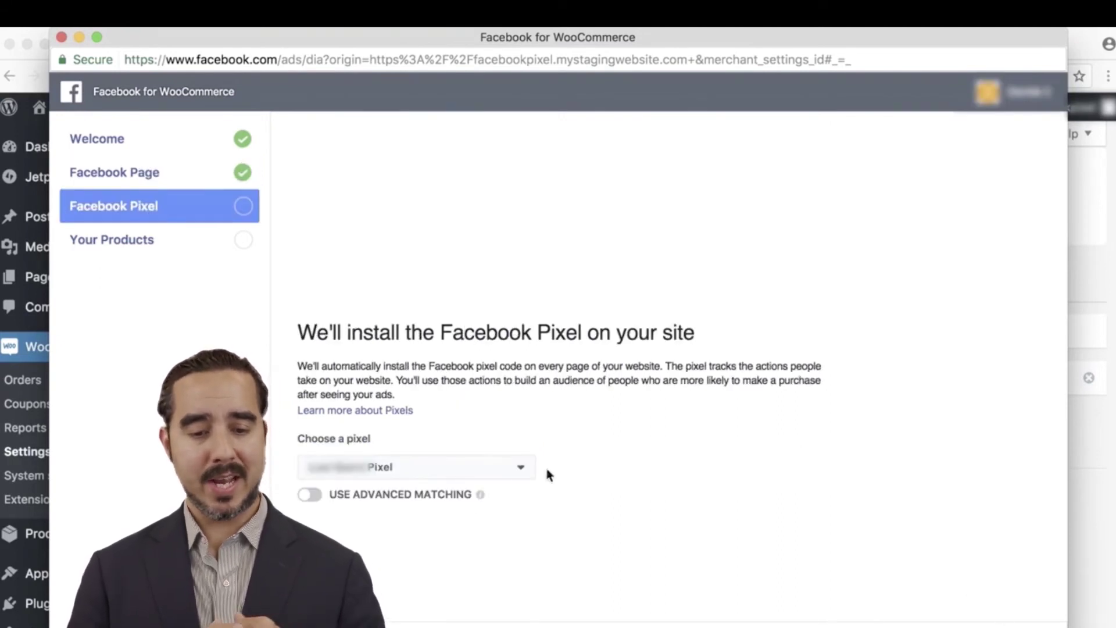
# Choose the pixel to install on the site and finish the Facebook for WooCommerce setup
pyautogui.click(465, 466)
pyautogui.click(466, 466)
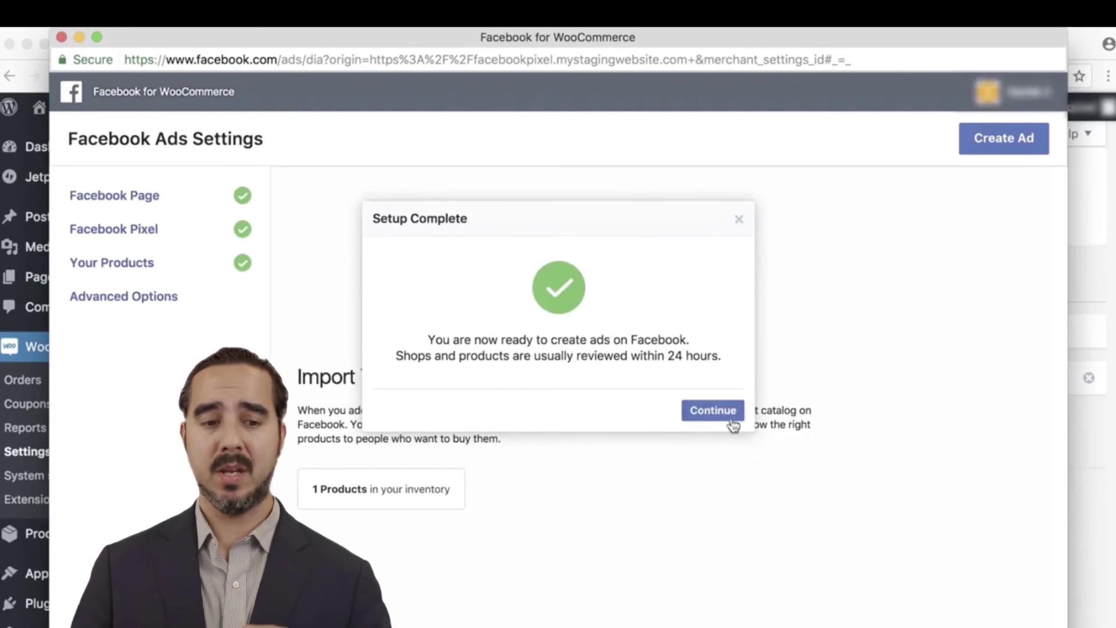
pyautogui.click(719, 414)
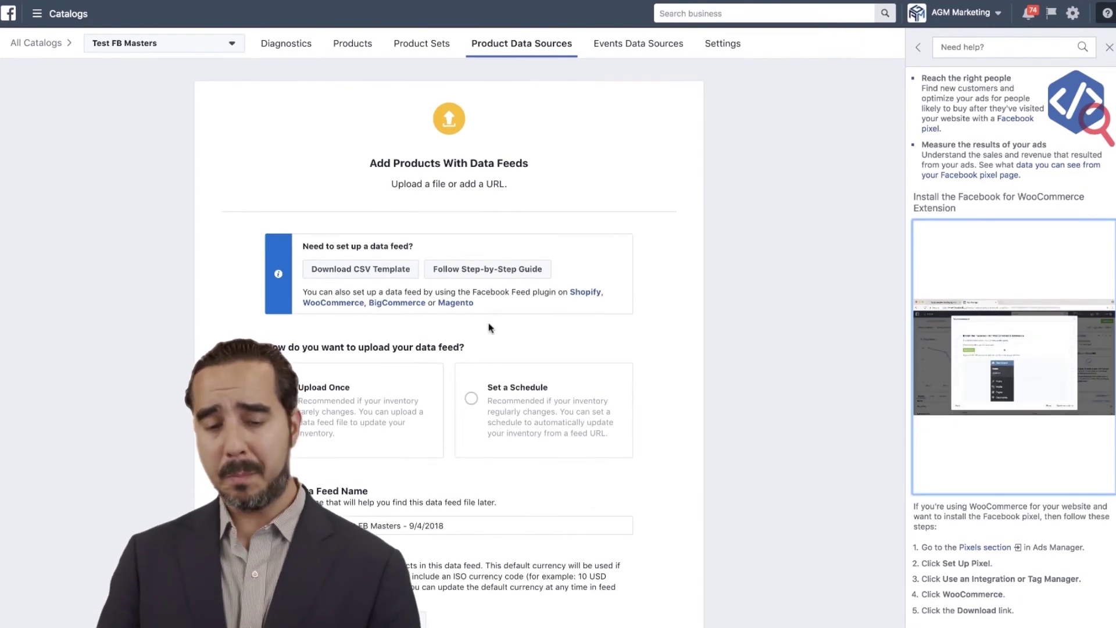
# Open the help guide for using BigCommerce on Facebook and read its app, Facebook channel and ads extension instructions
pyautogui.click(397, 304)
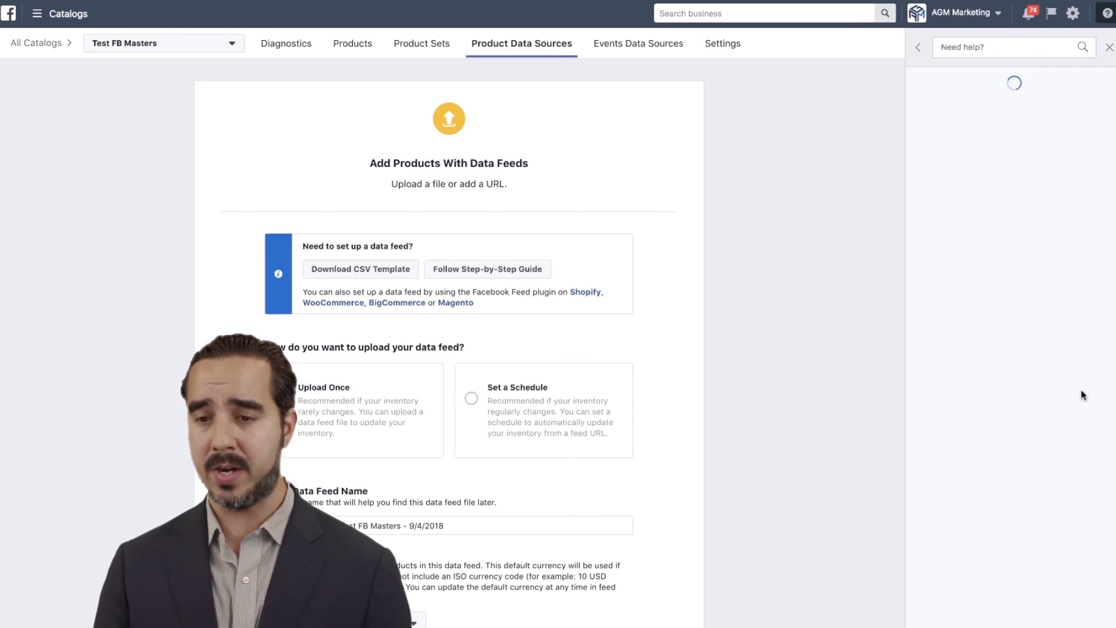
pyautogui.scroll(-5, 999, 398)
pyautogui.scroll(3, 1001, 400)
pyautogui.scroll(3, 1002, 401)
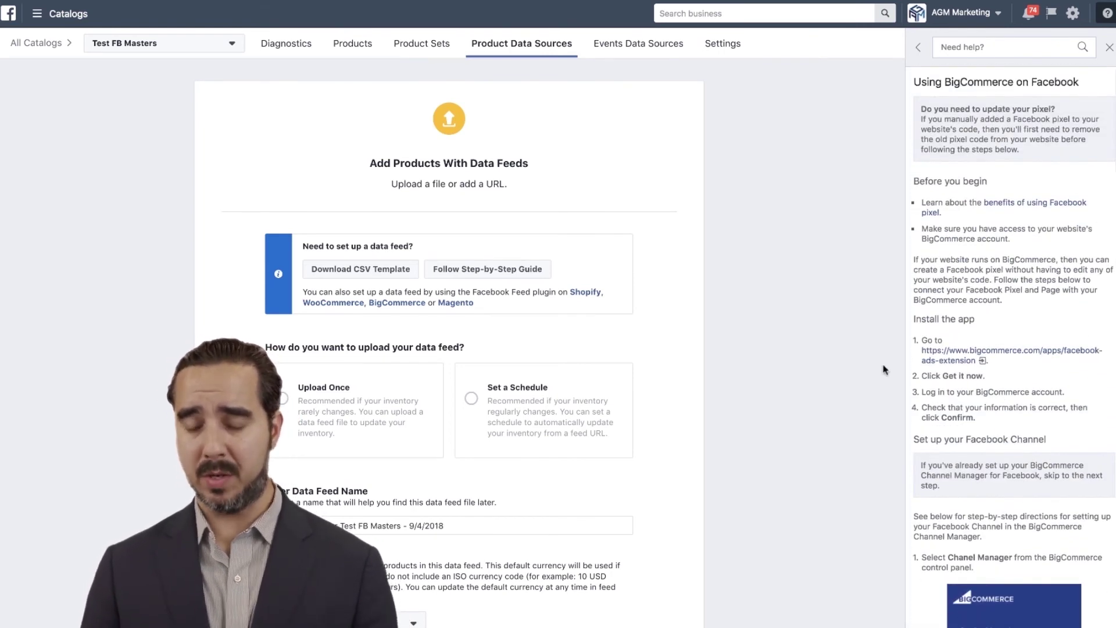
pyautogui.scroll(-5, 1037, 343)
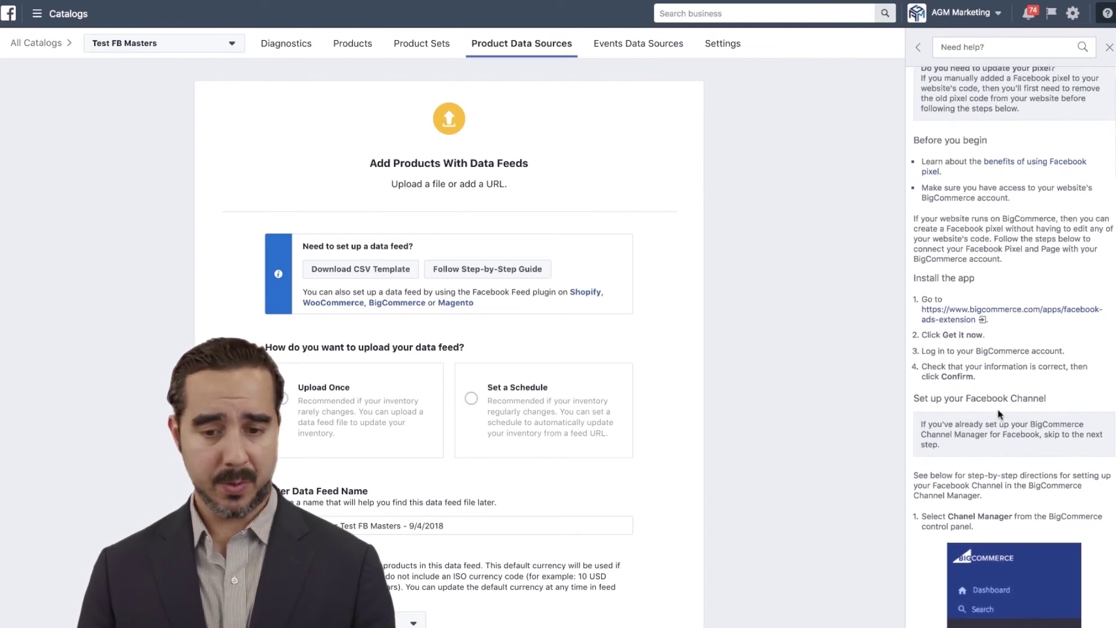
pyautogui.scroll(-1, 1000, 415)
pyautogui.scroll(-10, 1013, 427)
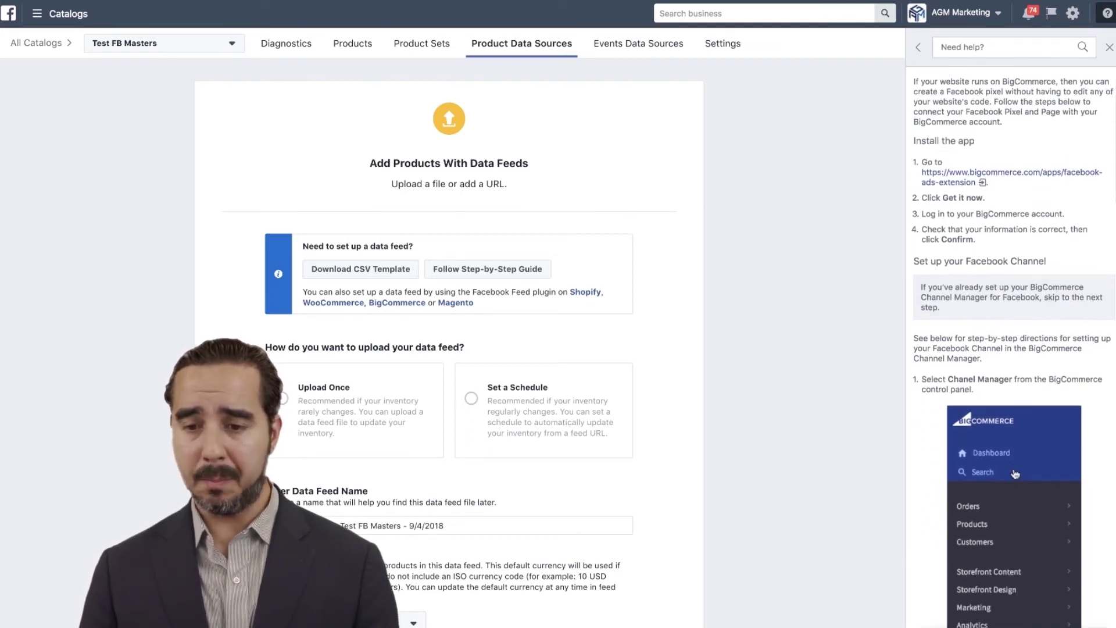
pyautogui.scroll(-4, 1015, 473)
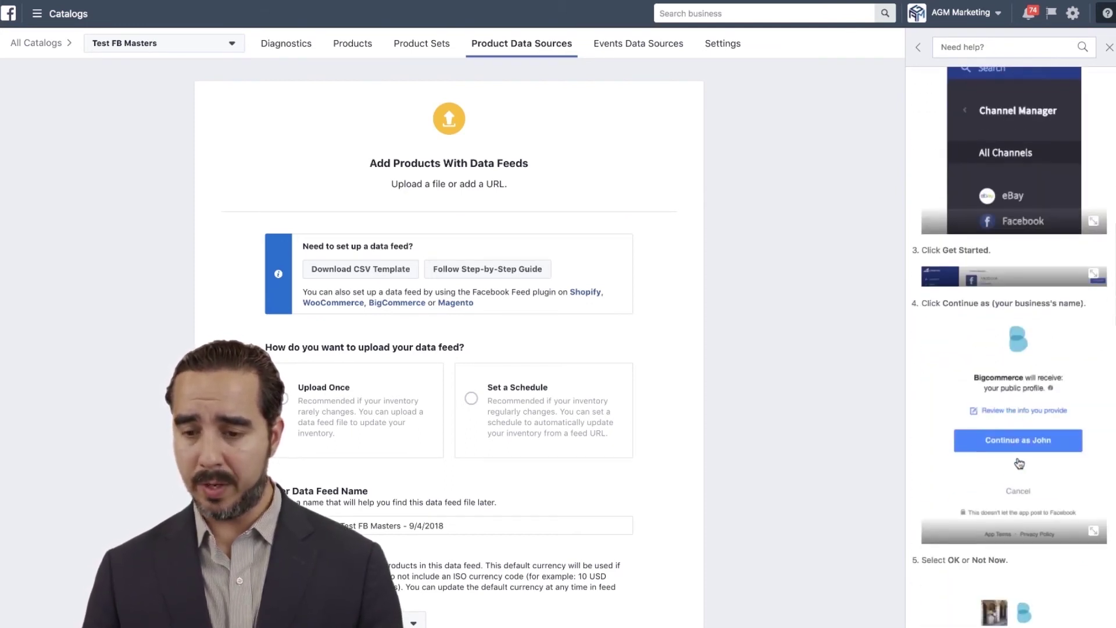
pyautogui.scroll(-20, 1043, 414)
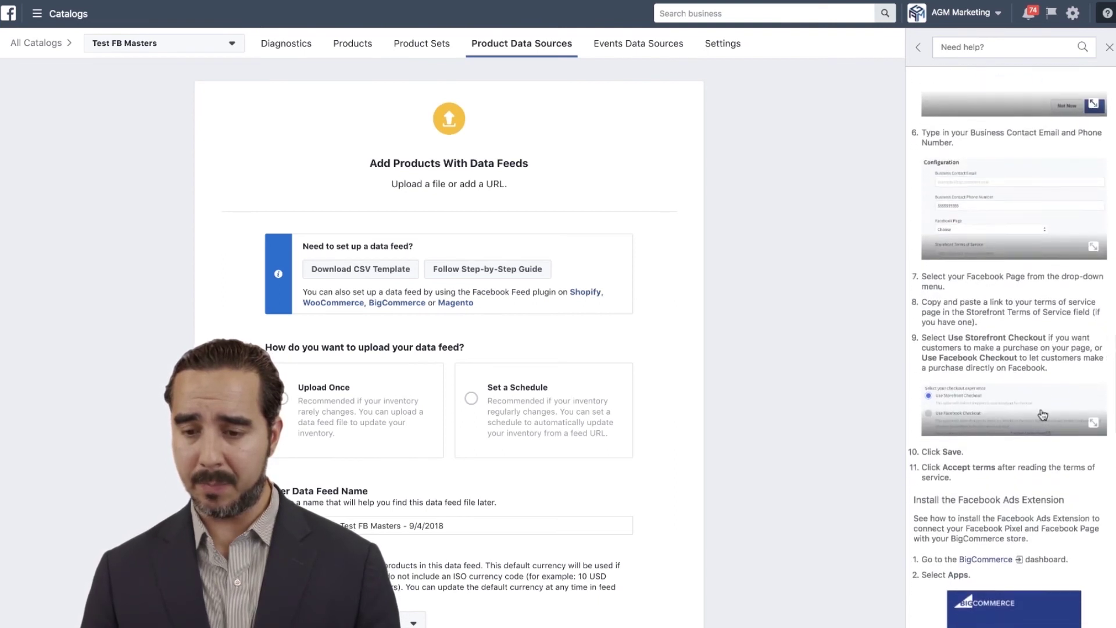
pyautogui.scroll(-10, 1042, 414)
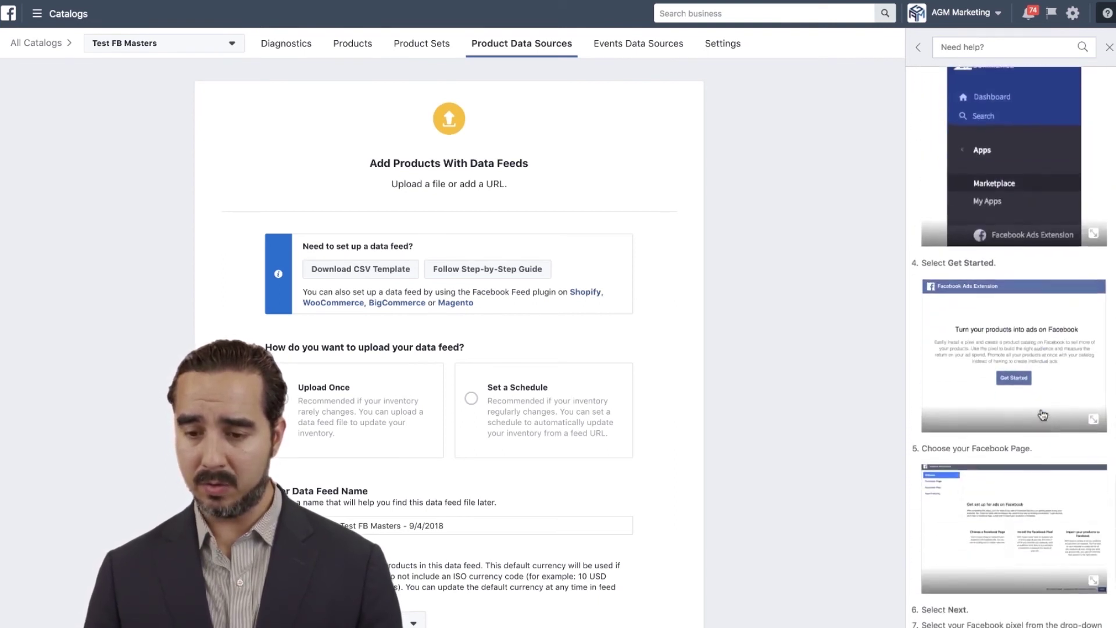
pyautogui.scroll(12, 1031, 309)
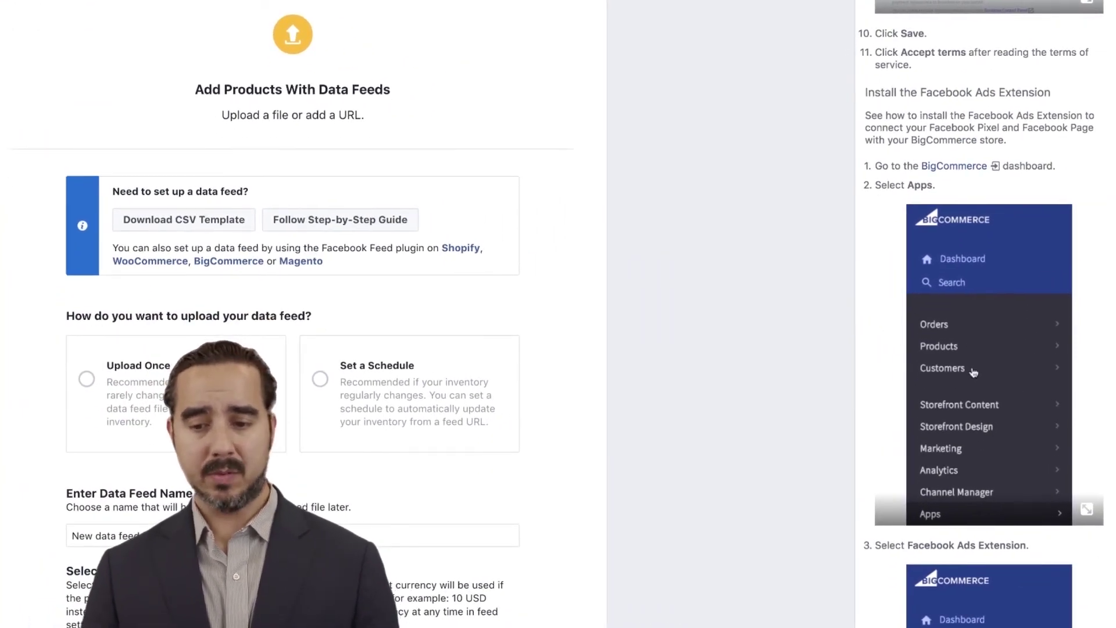
# Enlarge the guide's BigCommerce screenshots for selecting Apps and the Facebook Ads Extension and examine them
pyautogui.click(963, 374)
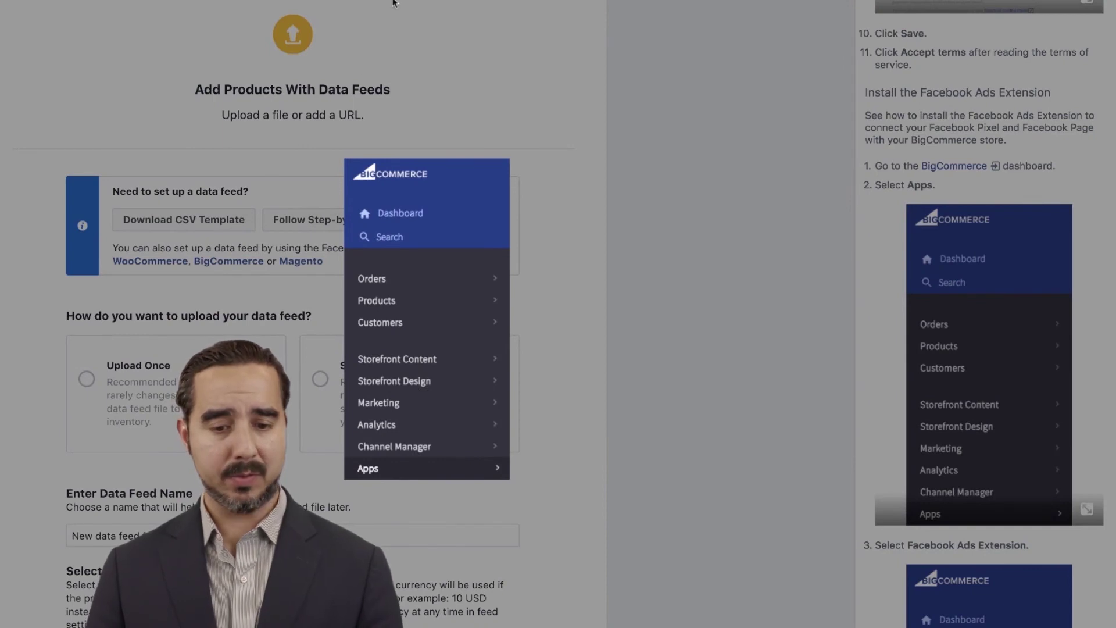
pyautogui.click(1031, 621)
pyautogui.click(933, 617)
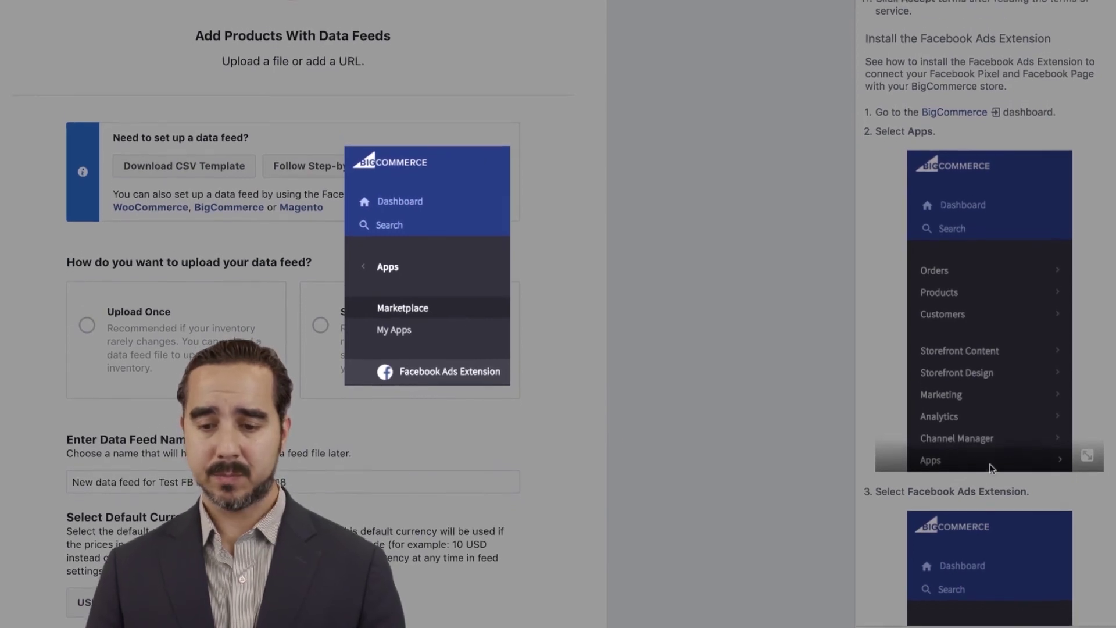
pyautogui.click(883, 468)
pyautogui.scroll(-8, 890, 469)
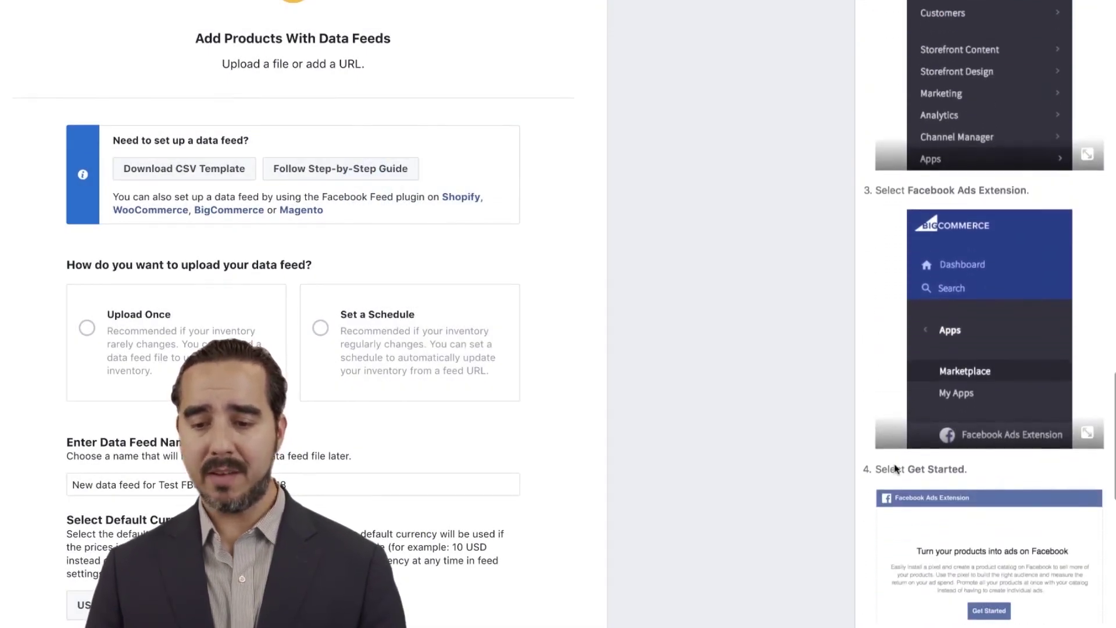
pyautogui.click(930, 419)
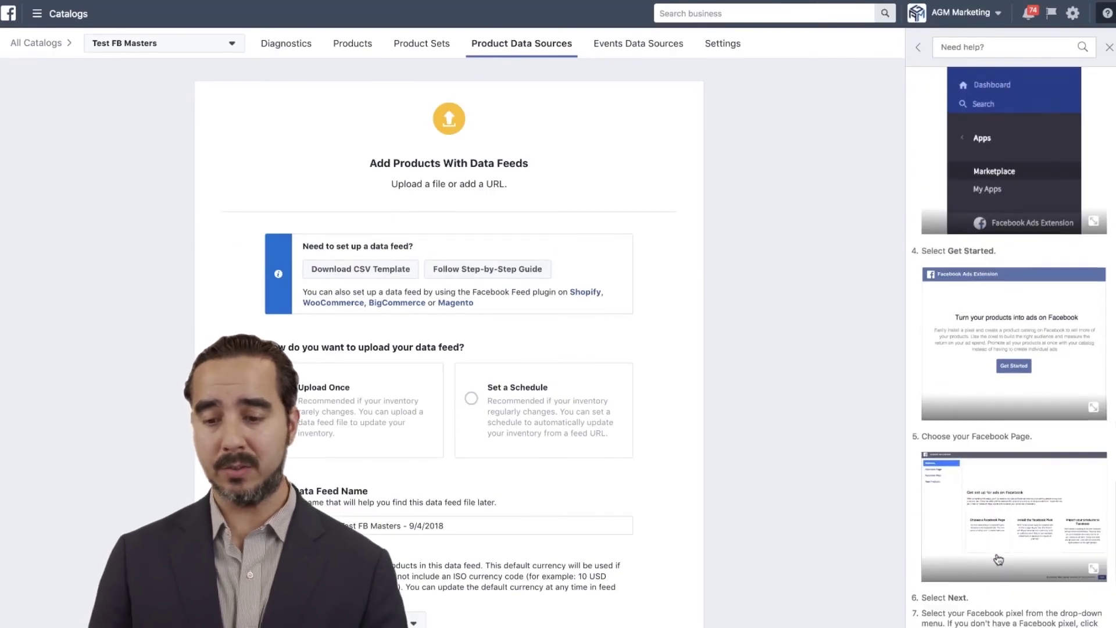
# Examine the guide's enlarged Facebook ads setup screenshot and read the remaining pixel, dynamic ads and frequently-asked-questions sections
pyautogui.scroll(-1, 998, 560)
pyautogui.click(998, 547)
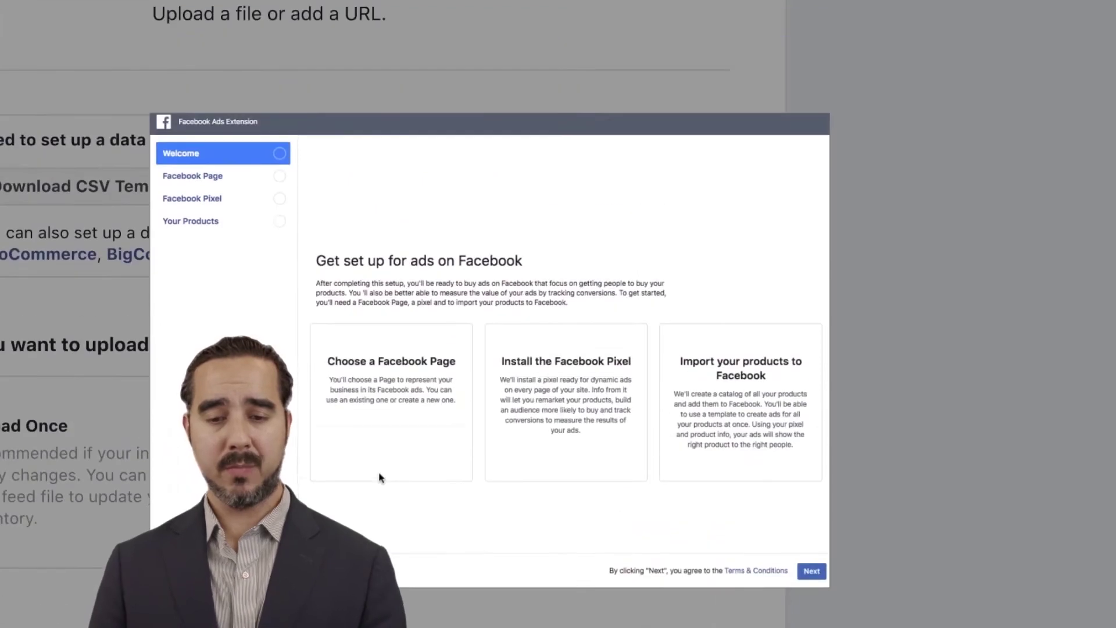
pyautogui.click(959, 427)
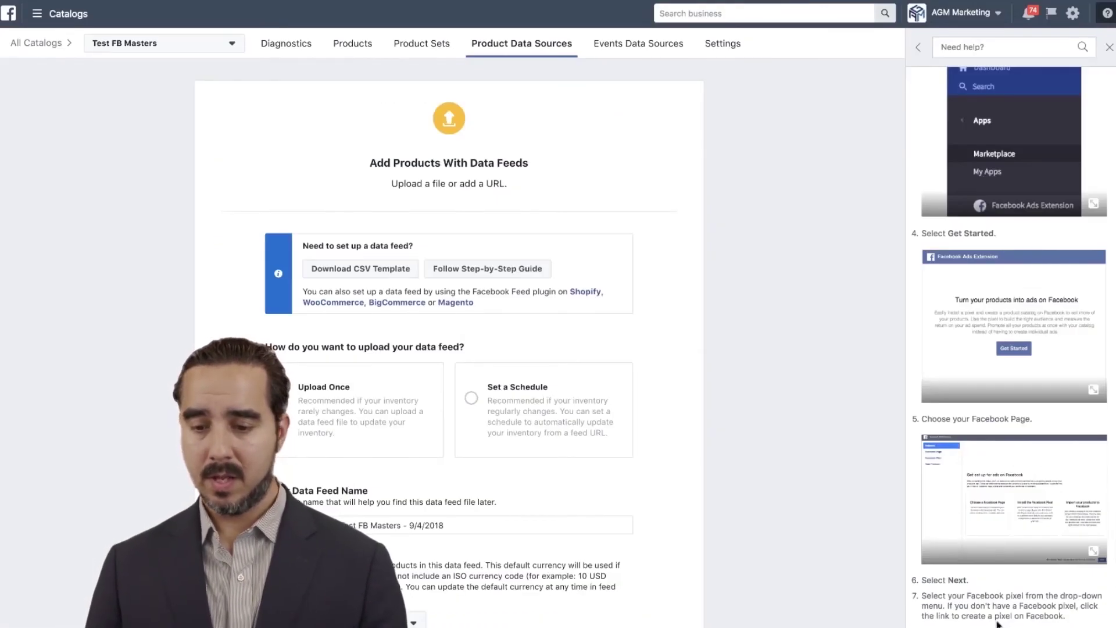
pyautogui.scroll(-5, 998, 624)
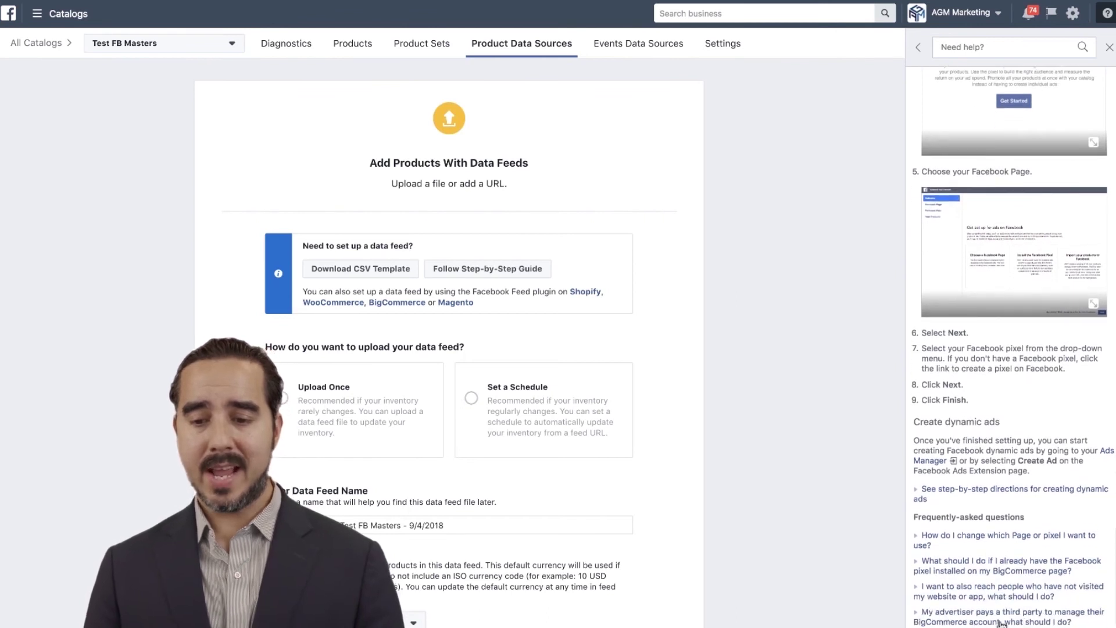
pyautogui.scroll(-1, 1000, 624)
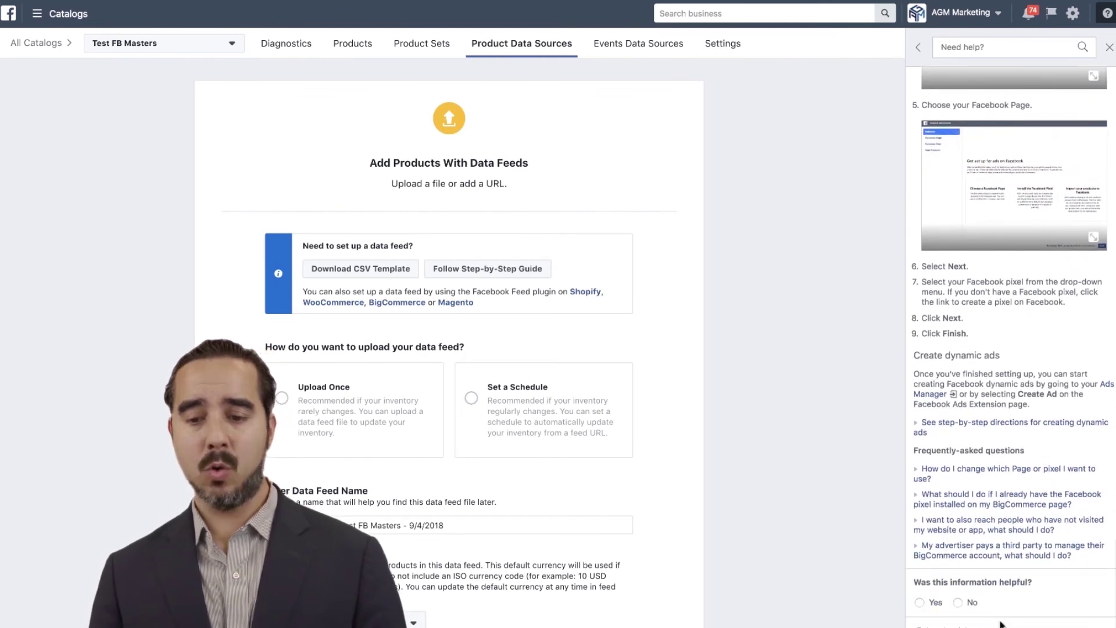
pyautogui.click(997, 223)
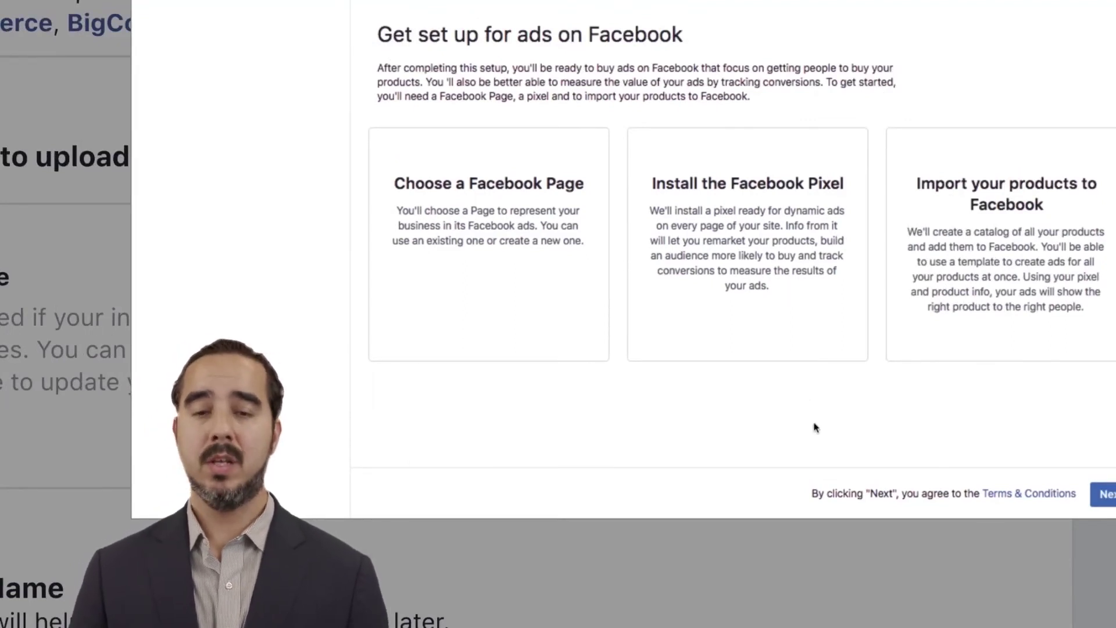
pyautogui.click(947, 624)
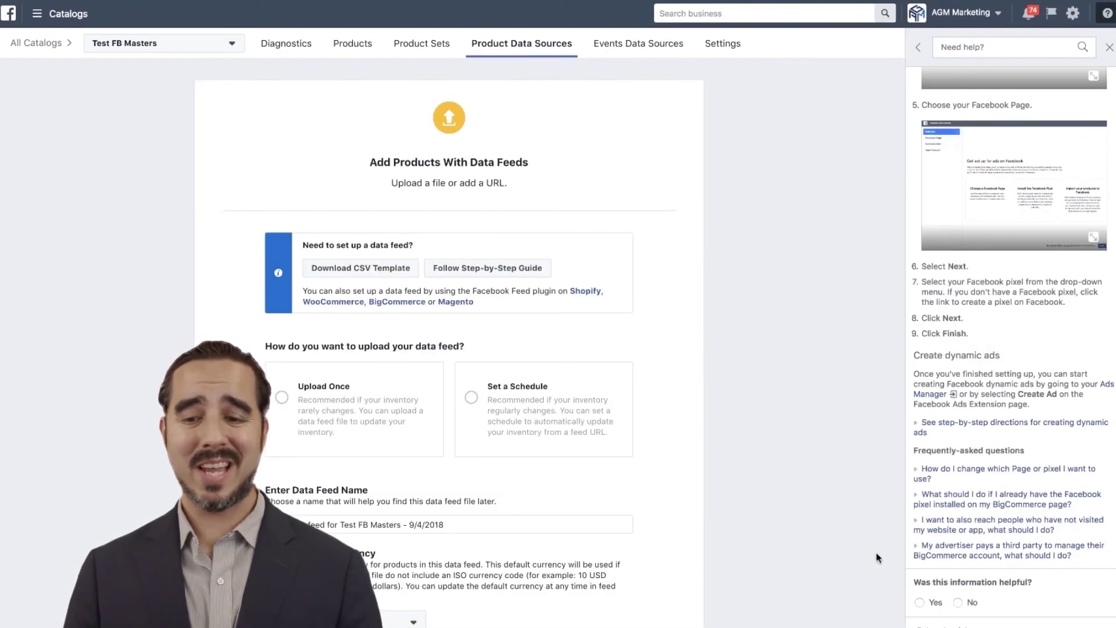
# Open the Magento help guide and read how to install the Facebook Ads Extension and connect the Facebook account
pyautogui.click(448, 303)
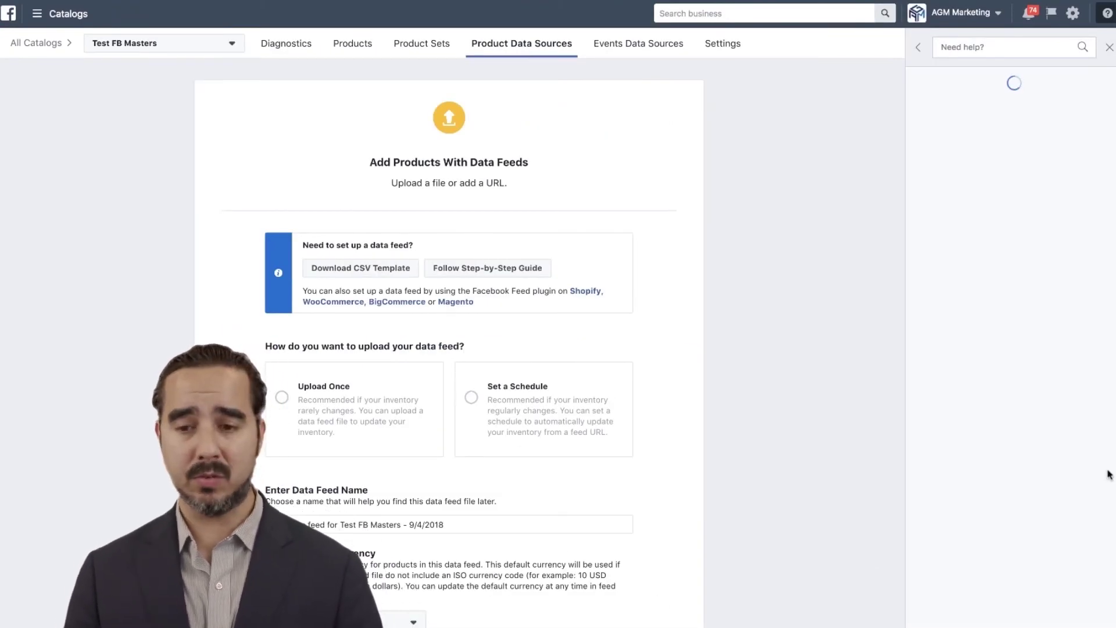
pyautogui.scroll(-7, 1046, 384)
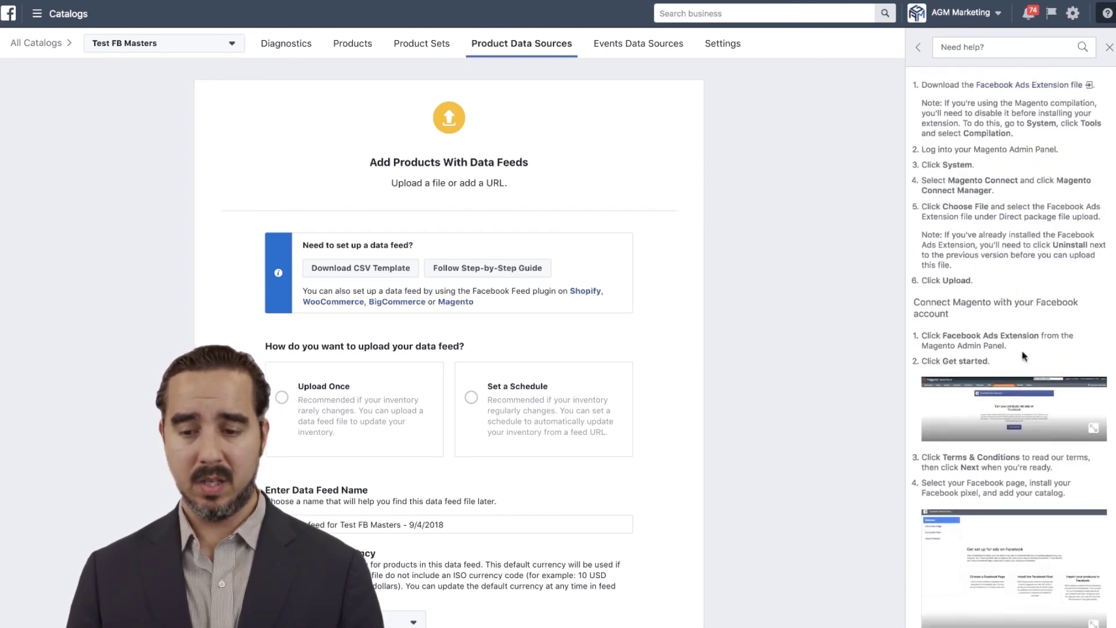
pyautogui.scroll(1, 989, 291)
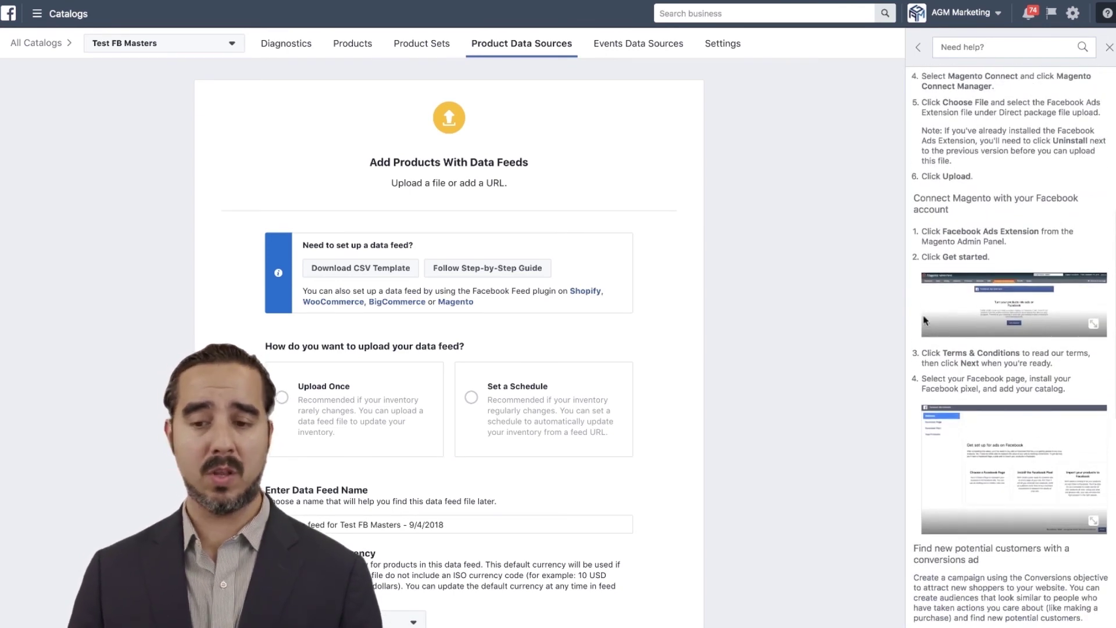
# Enlarge the Magento guide's Facebook Ads Extension screenshots and examine the Get Started and ads setup pages
pyautogui.scroll(1, 1024, 291)
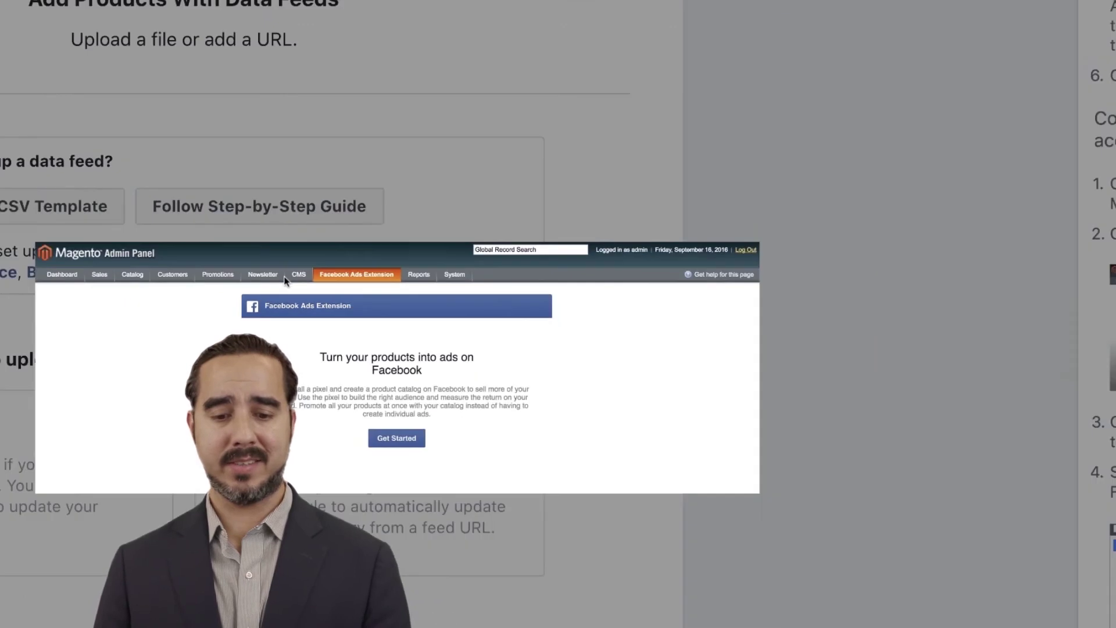
pyautogui.scroll(-3, 1072, 550)
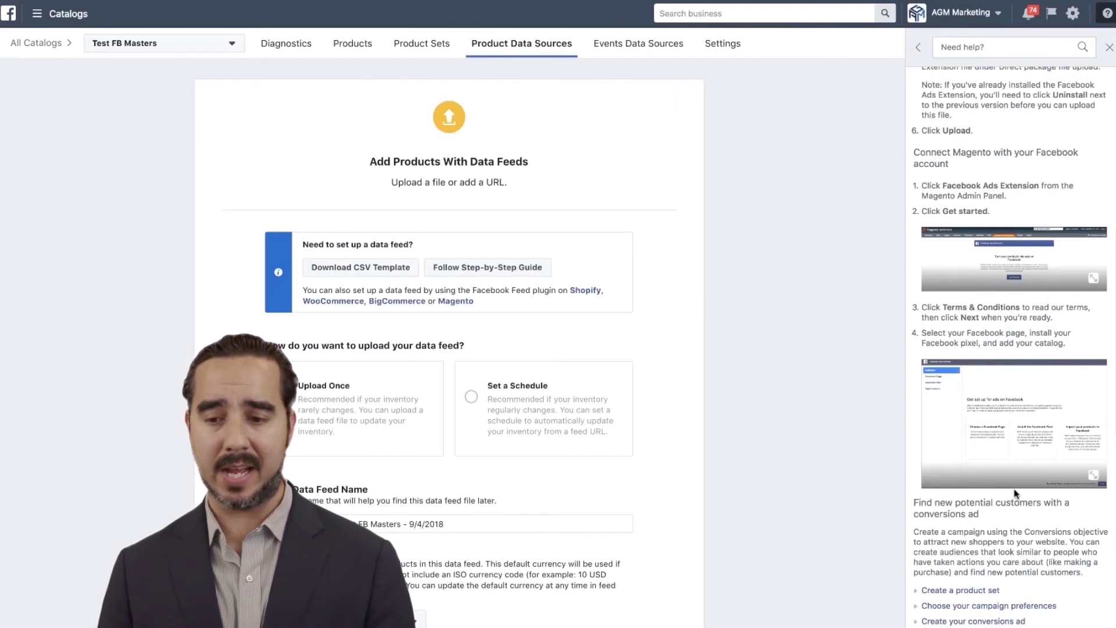
pyautogui.click(1022, 452)
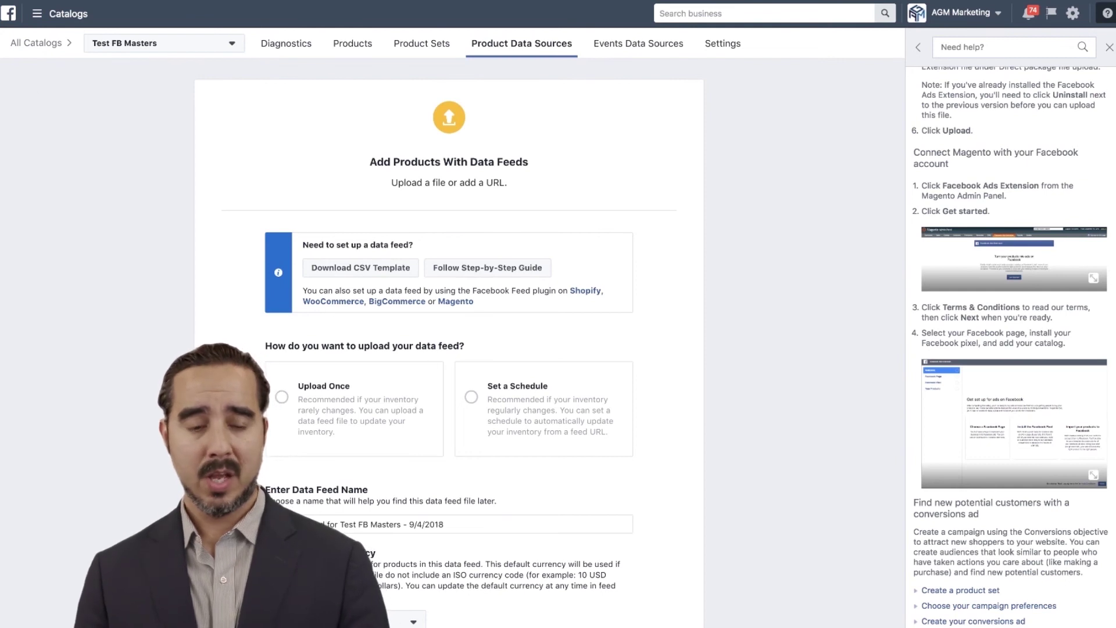
# Open Business Settings in a separate tab and select the Dr Berg's Shop catalog among the data sources
pyautogui.click(37, 14)
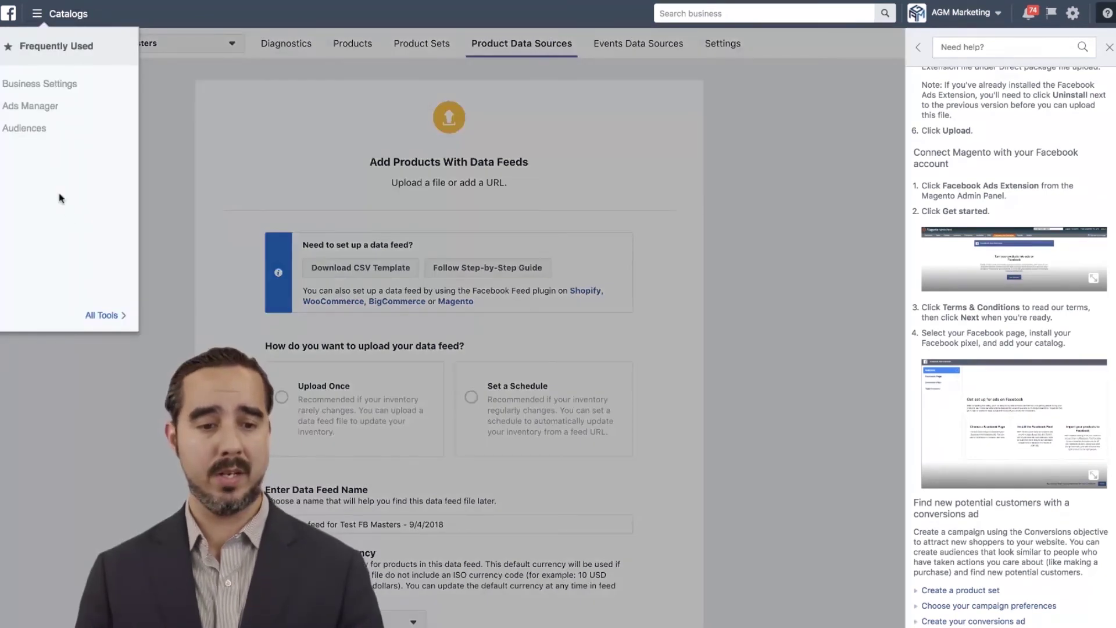
pyautogui.moveTo(128, 323)
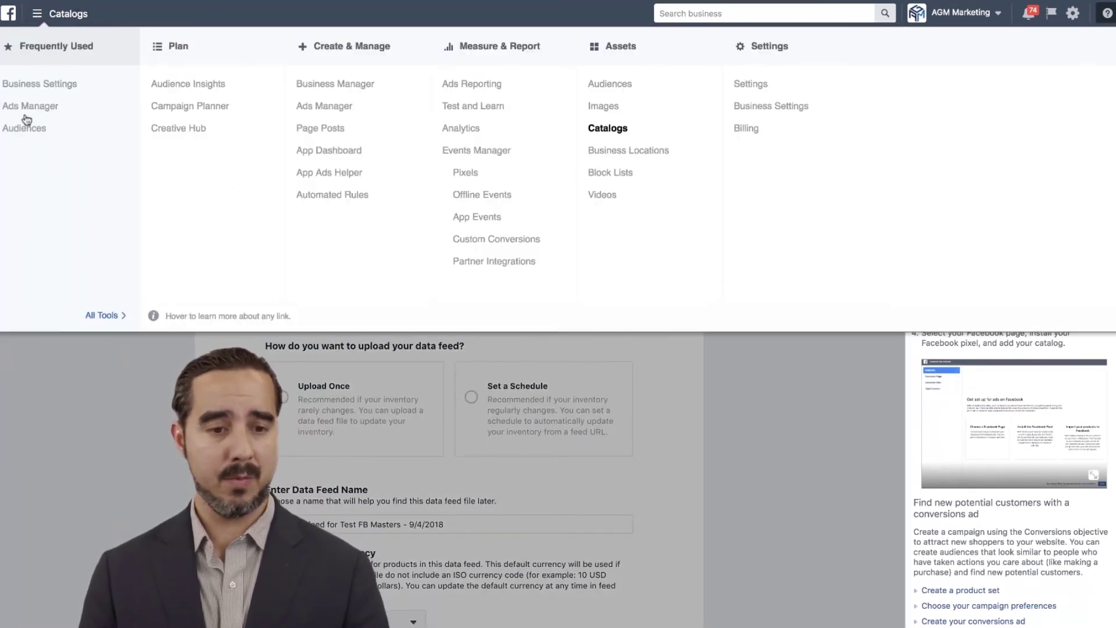
pyautogui.rightClick(56, 81)
pyautogui.click(105, 85)
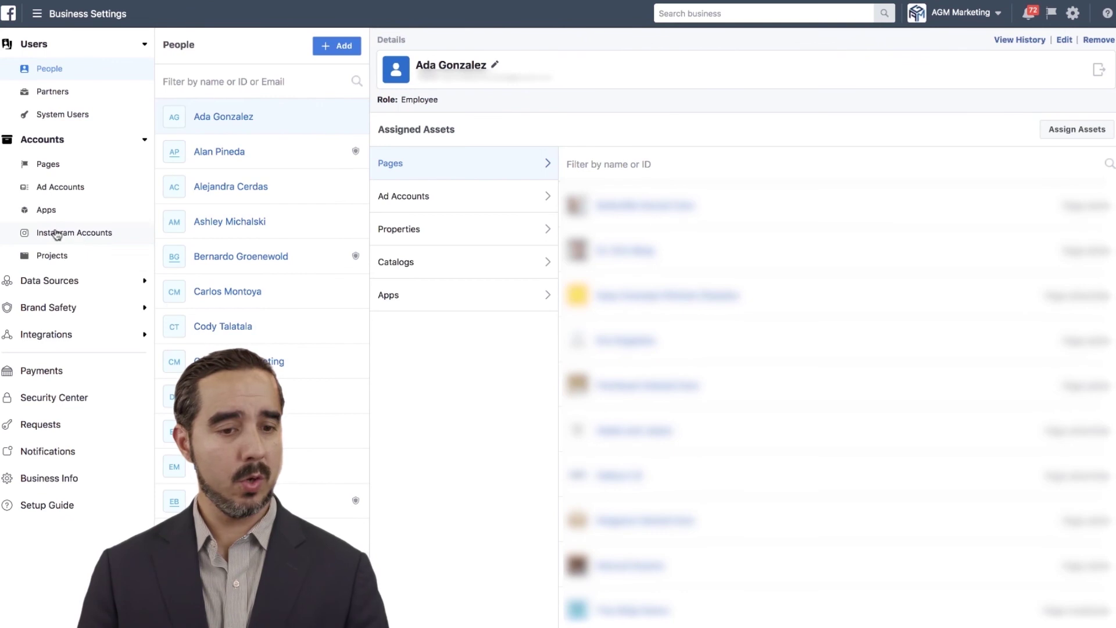
pyautogui.click(55, 283)
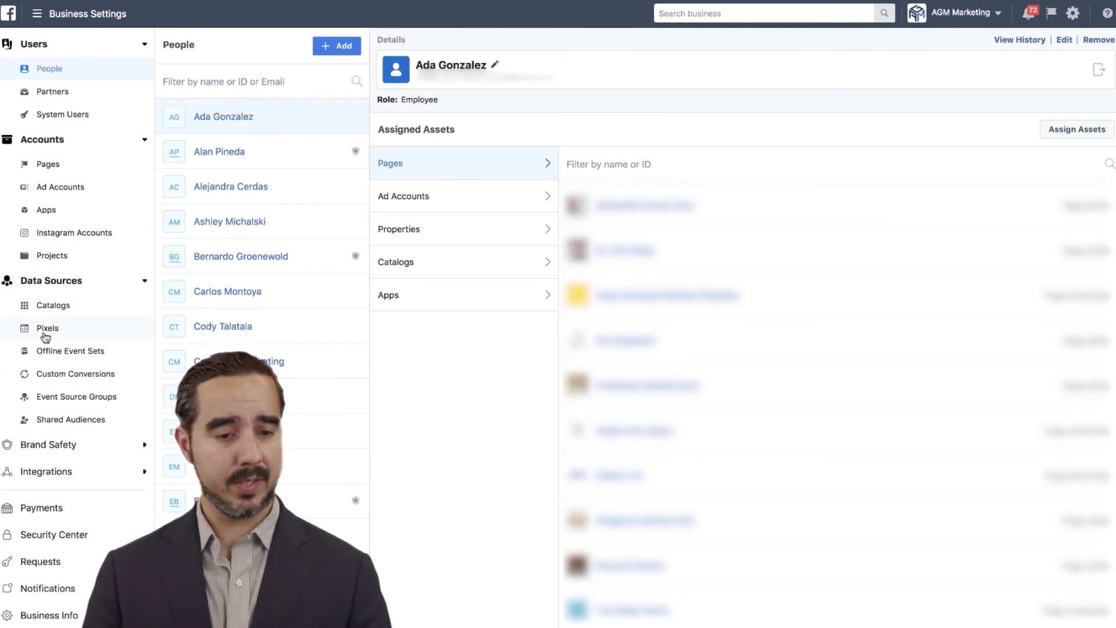
pyautogui.click(54, 308)
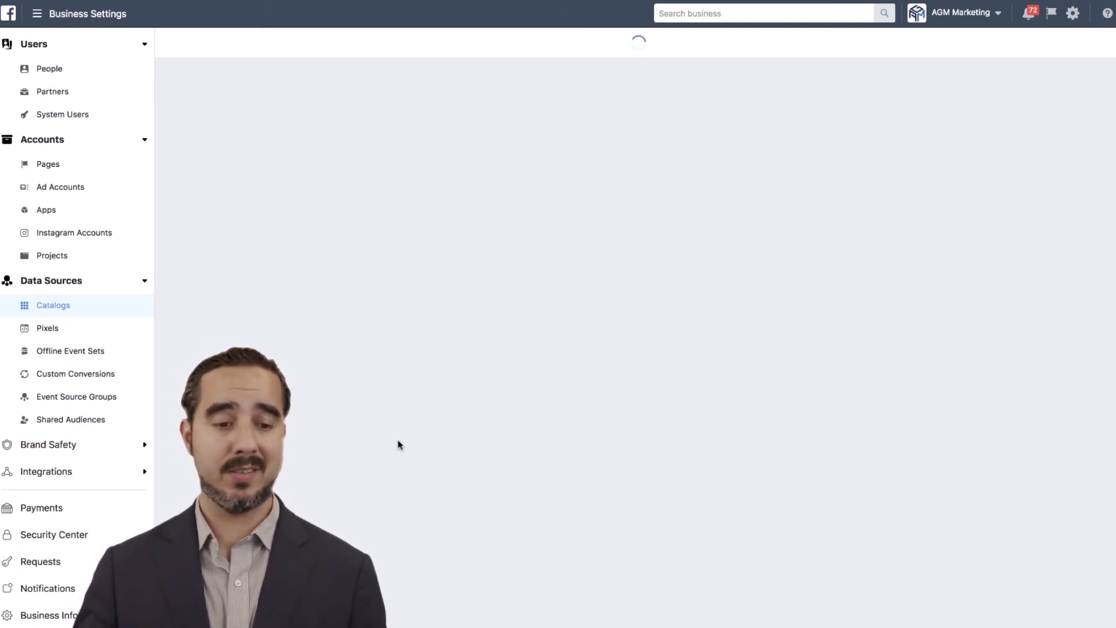
pyautogui.moveTo(444, 3)
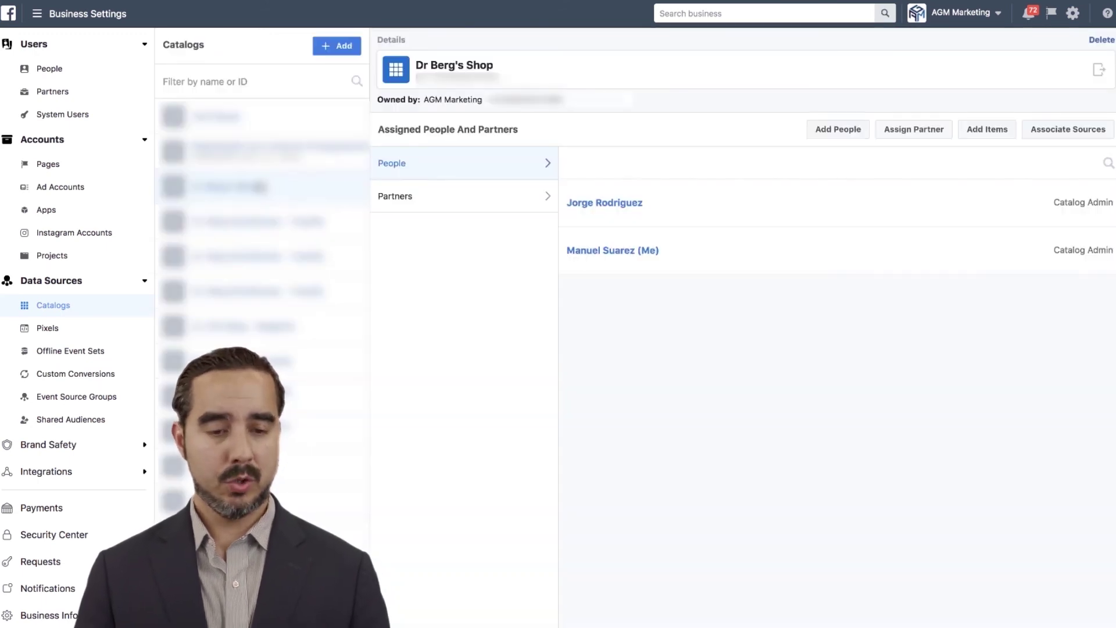
# Find pixels matching "drb" and connect DrBergWorkshop.com's Pixel to the Dr Berg's Shop catalog as an associated source
pyautogui.click(1057, 135)
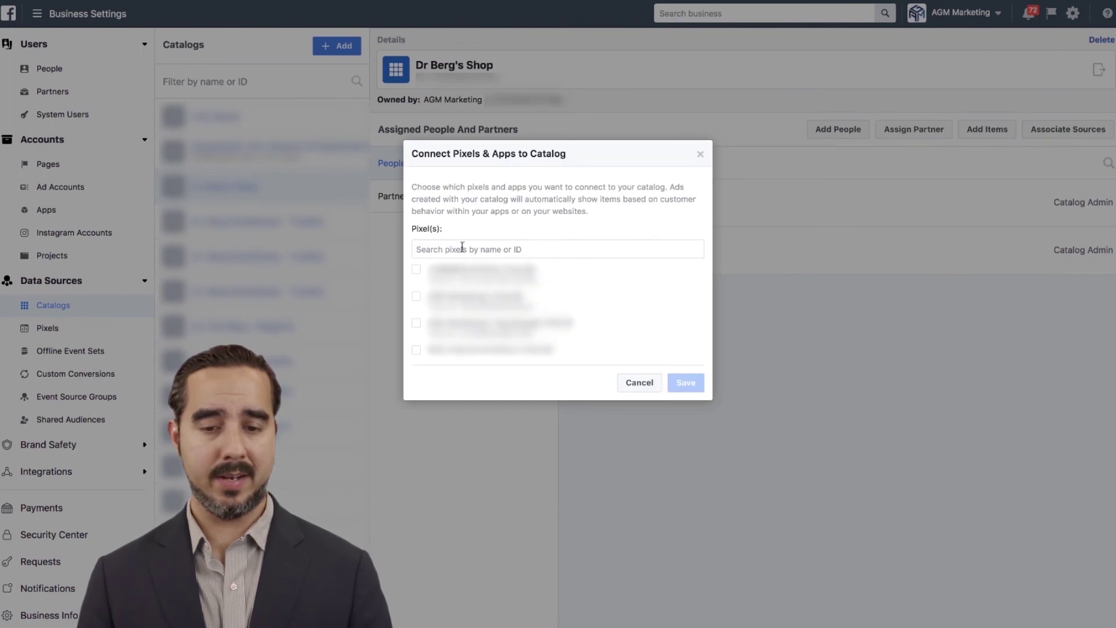
pyautogui.scroll(-1, 553, 279)
pyautogui.click(522, 244)
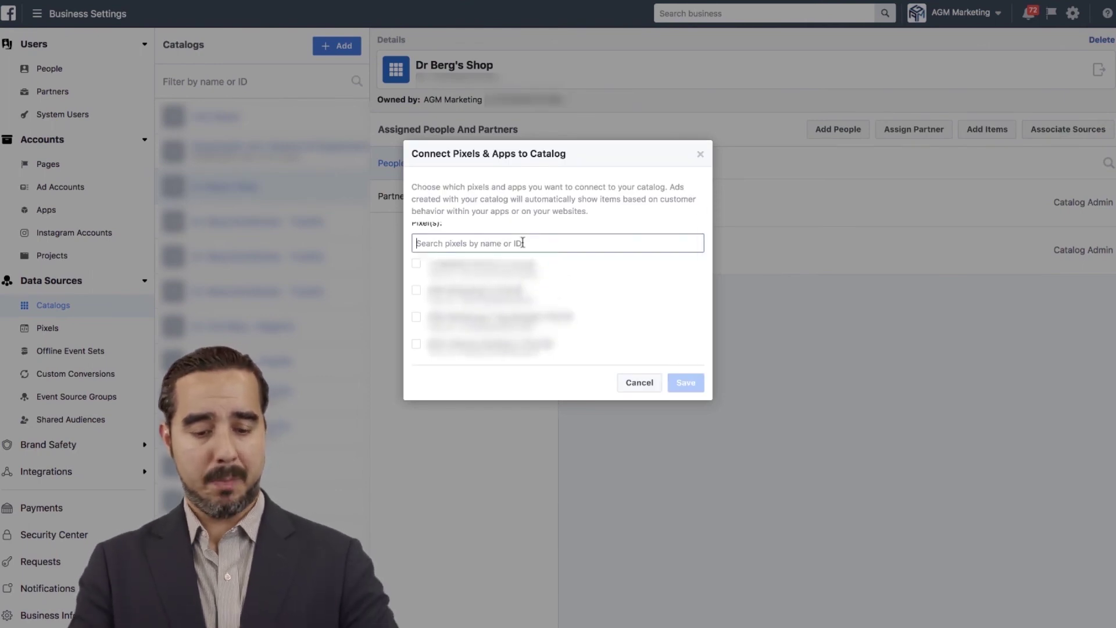
pyautogui.write('drb')
pyautogui.click(417, 269)
pyautogui.click(678, 391)
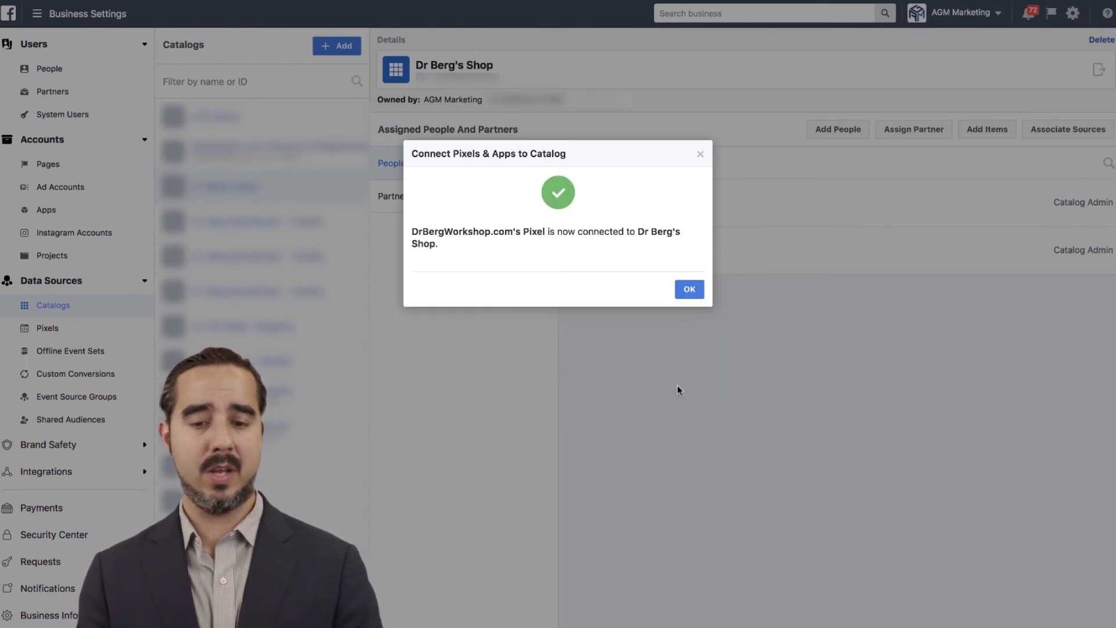
pyautogui.click(678, 298)
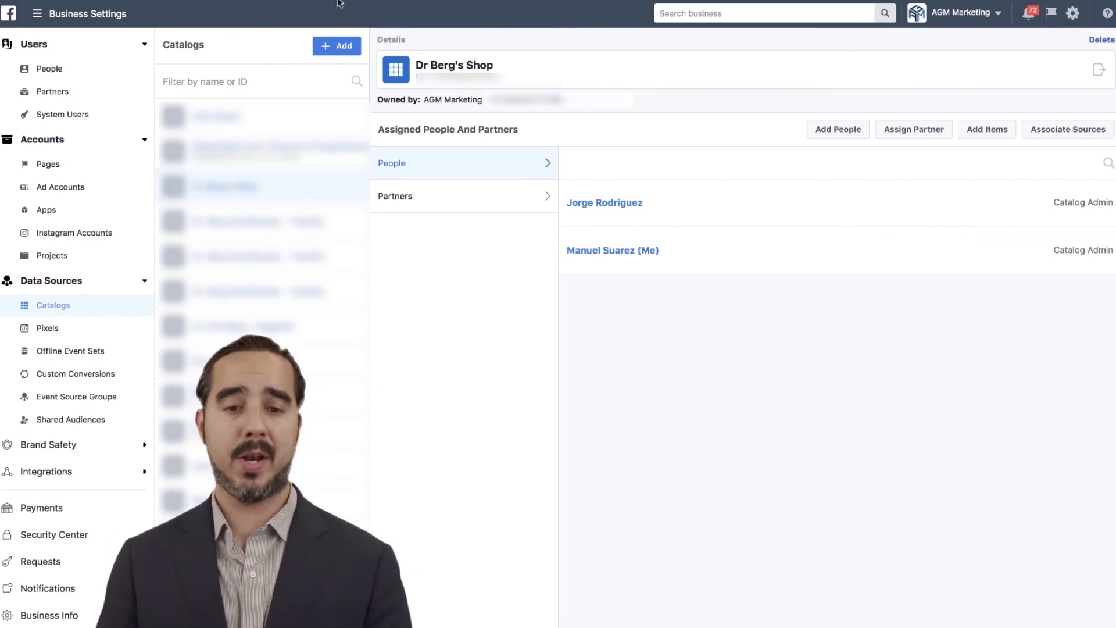
# Switch to the Test catalog's scheduled data feed form and review its feed URL, login, automatic upload, name and currency settings
pyautogui.click(531, 28)
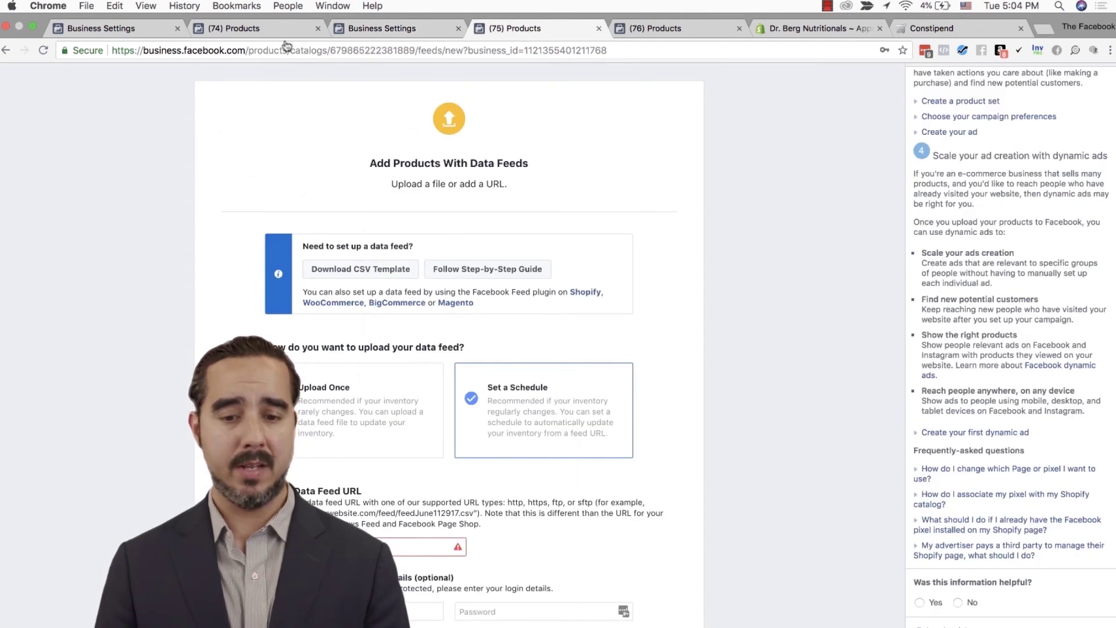
pyautogui.scroll(-2, 540, 425)
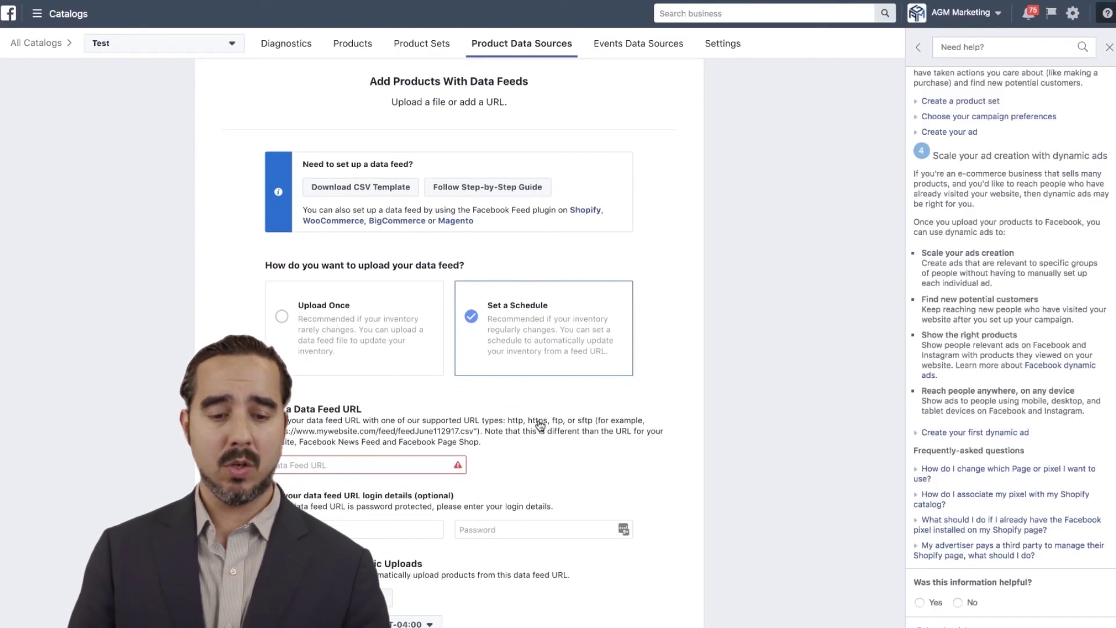
pyautogui.scroll(-1, 539, 426)
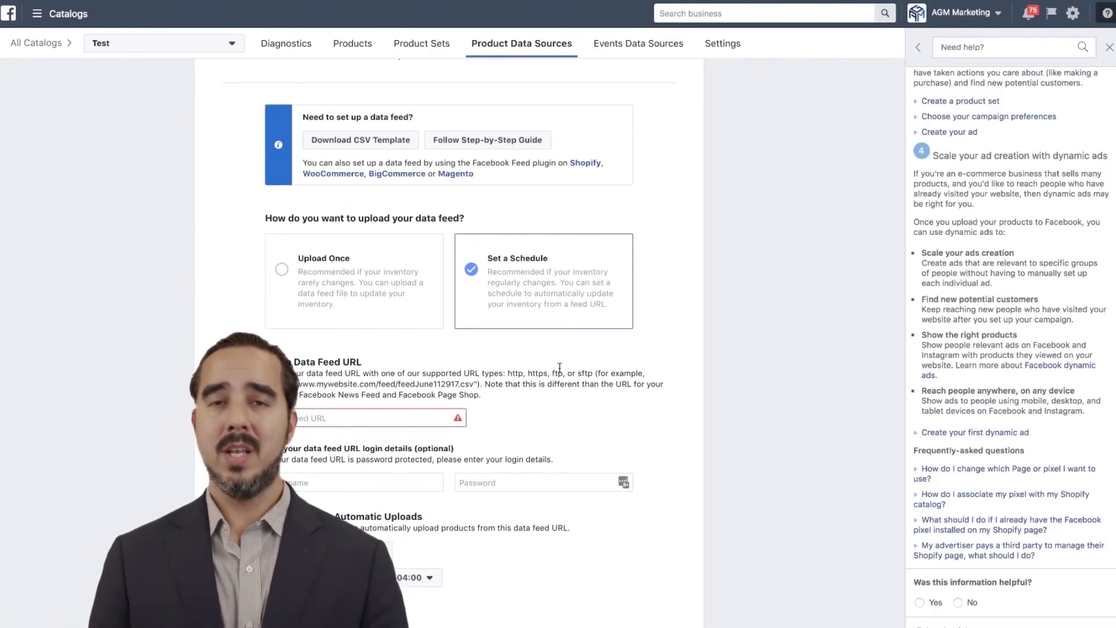
pyautogui.scroll(3, 560, 367)
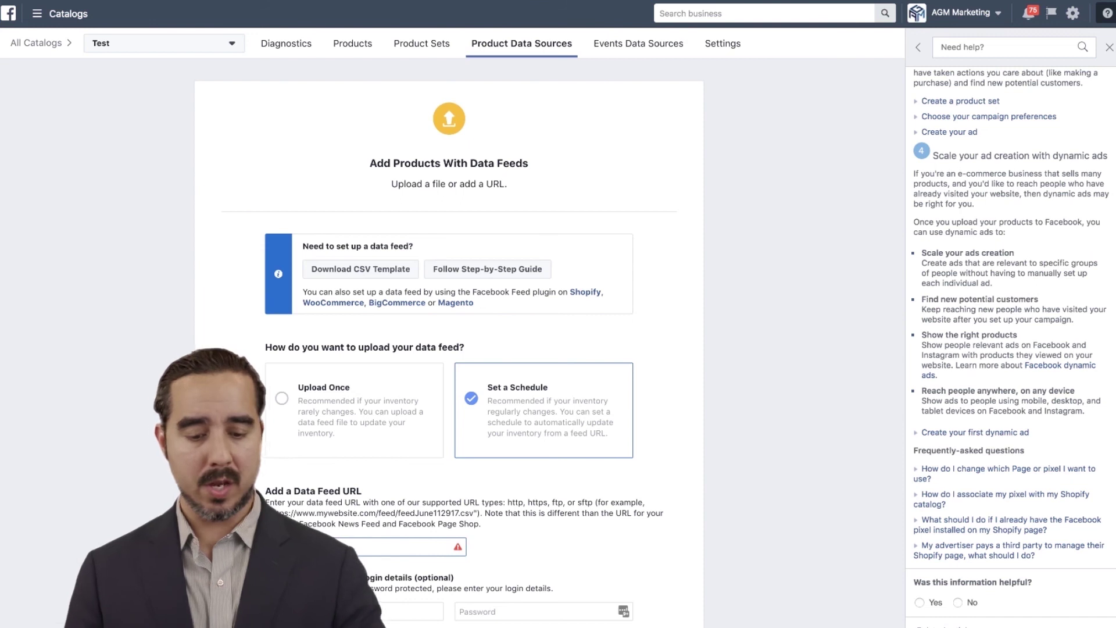
pyautogui.scroll(-5, 640, 555)
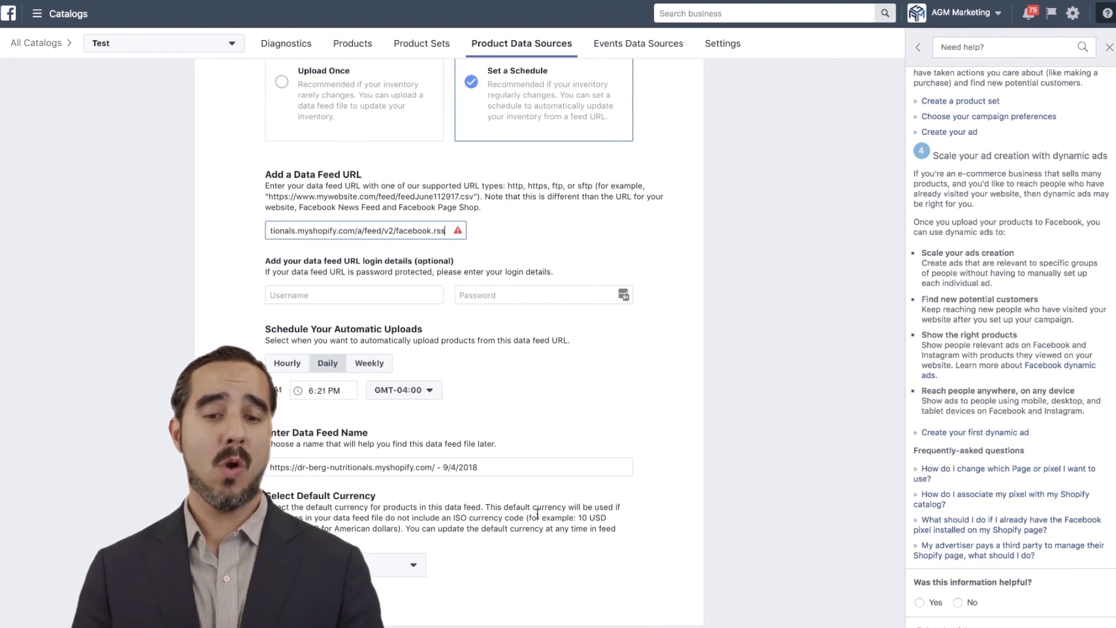
pyautogui.scroll(6, 491, 363)
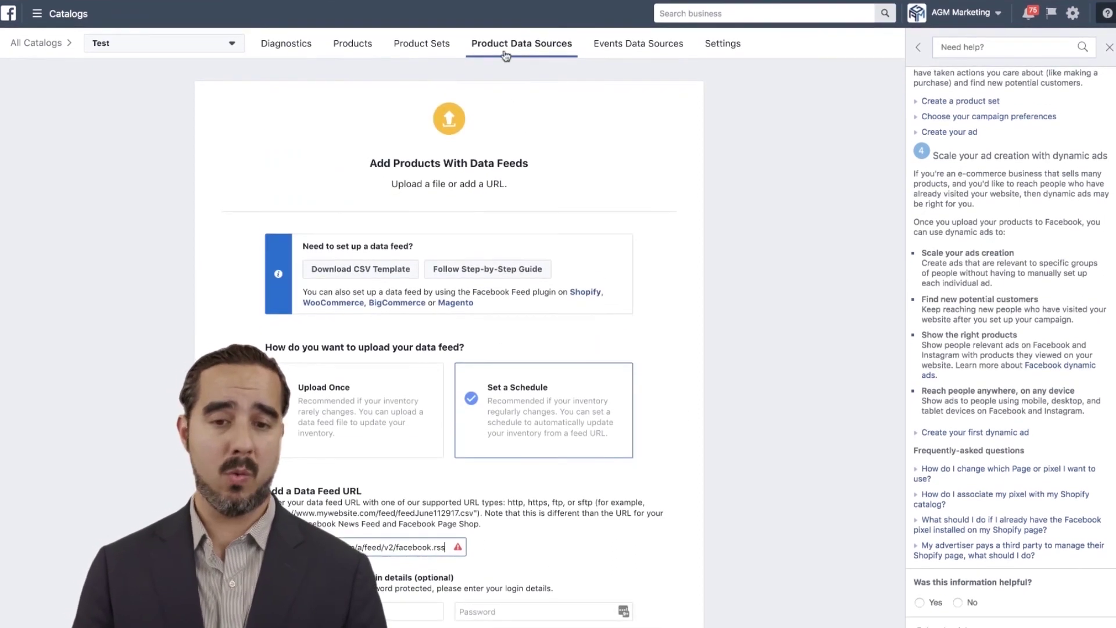
# Start a new data source for the Test catalog with Use Data Feeds and examine the Upload Once and Set a Schedule options
pyautogui.click(504, 51)
pyautogui.click(772, 175)
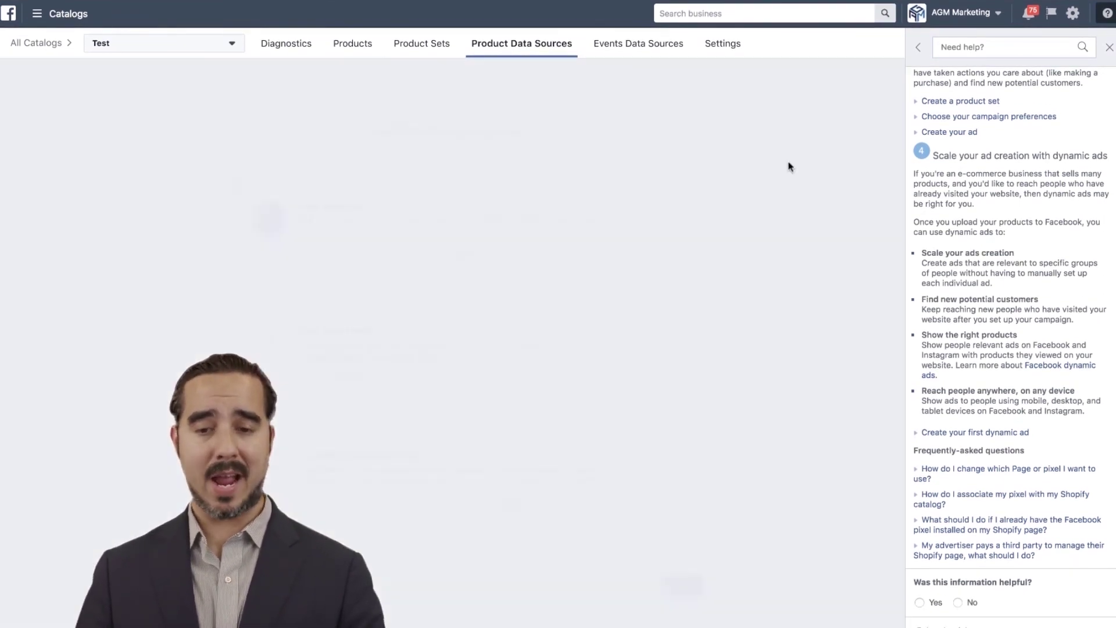
pyautogui.click(345, 349)
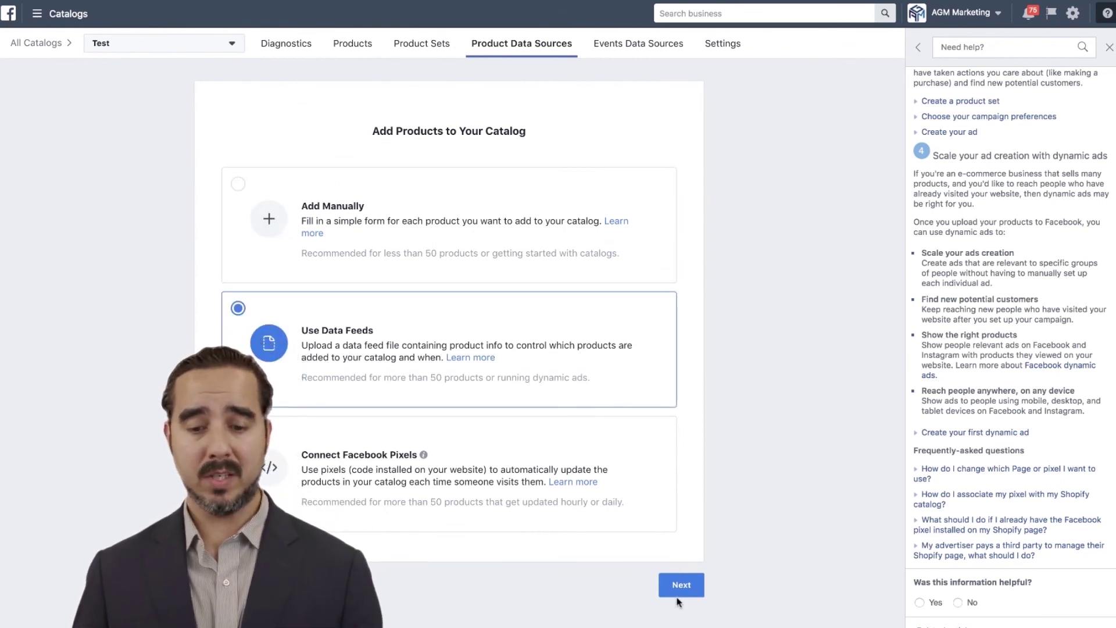
pyautogui.click(678, 599)
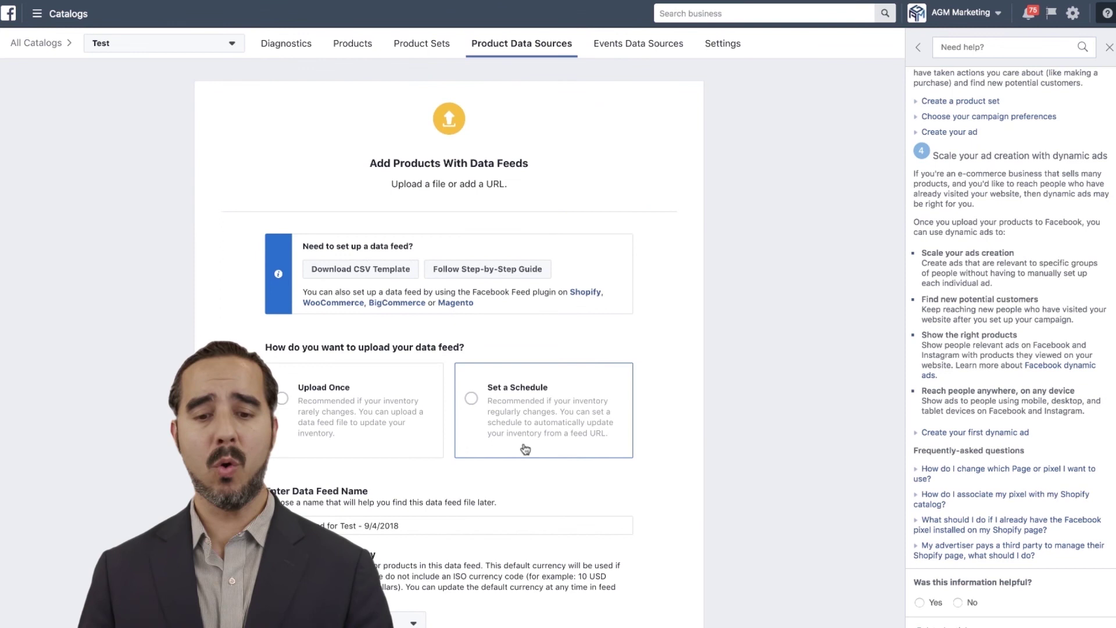
pyautogui.scroll(-1, 525, 448)
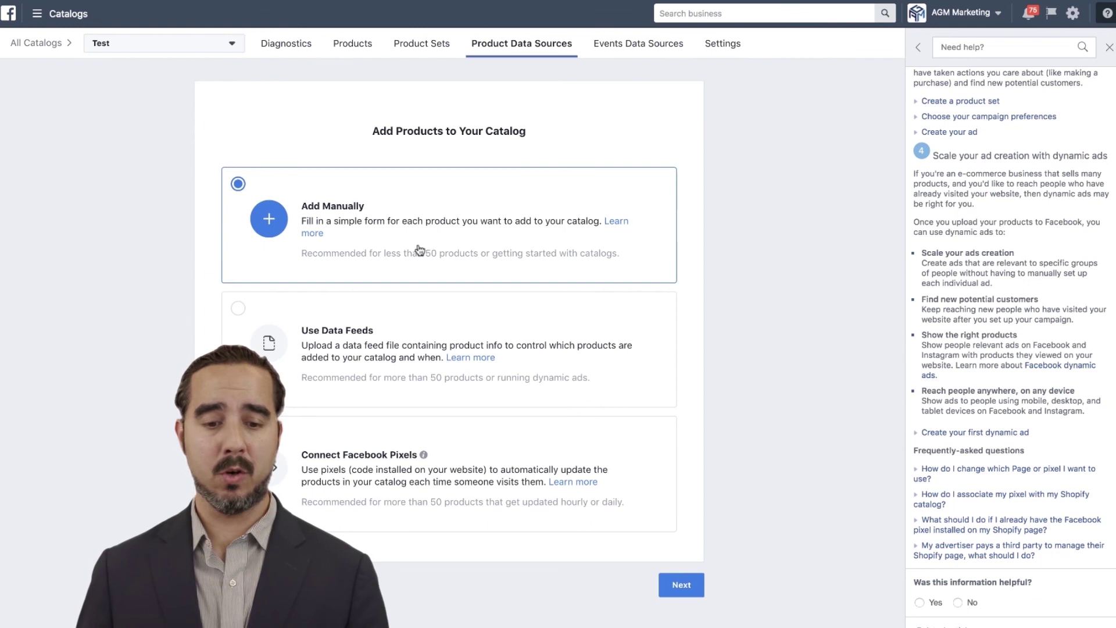
# Examine the Connect Facebook Pixels option's requirements and pixel list, and return to the choice of methods for adding products
pyautogui.click(428, 480)
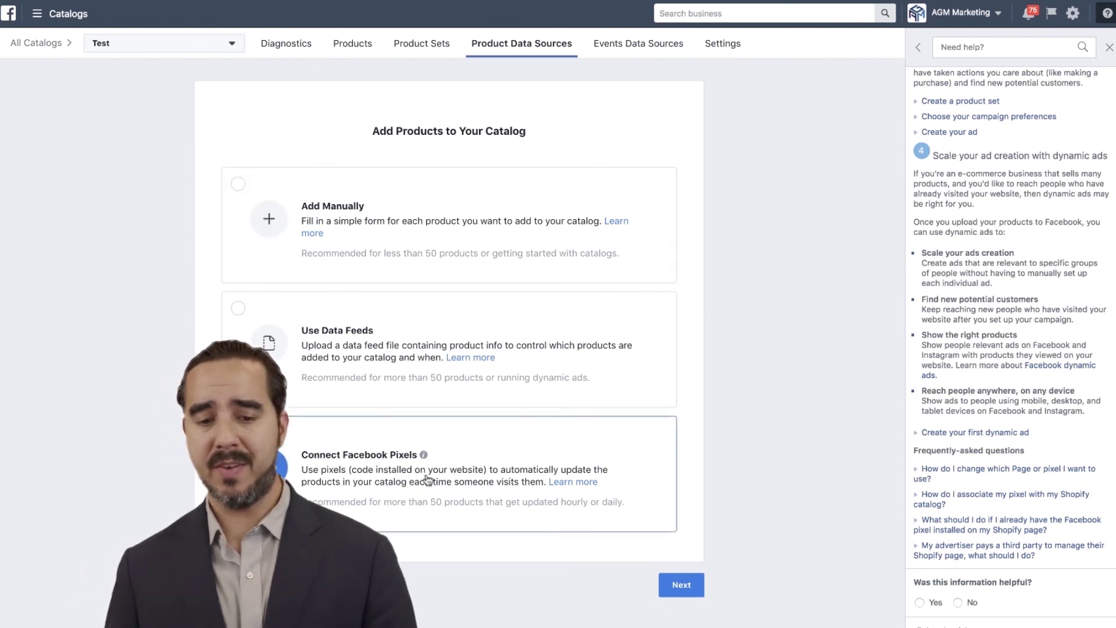
pyautogui.click(676, 583)
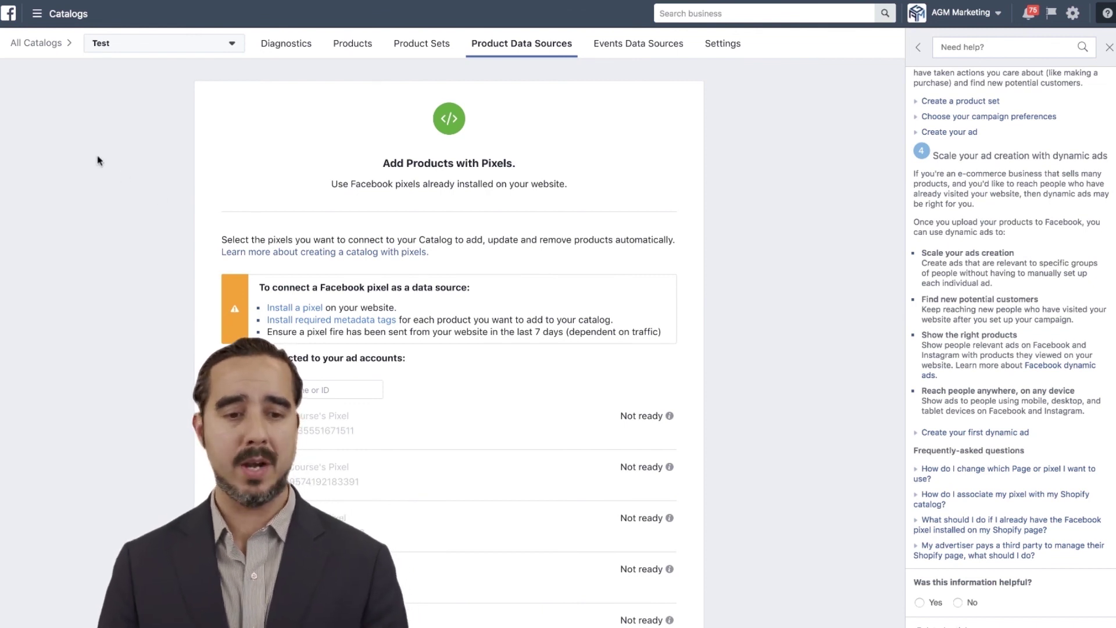
pyautogui.moveTo(17, 52)
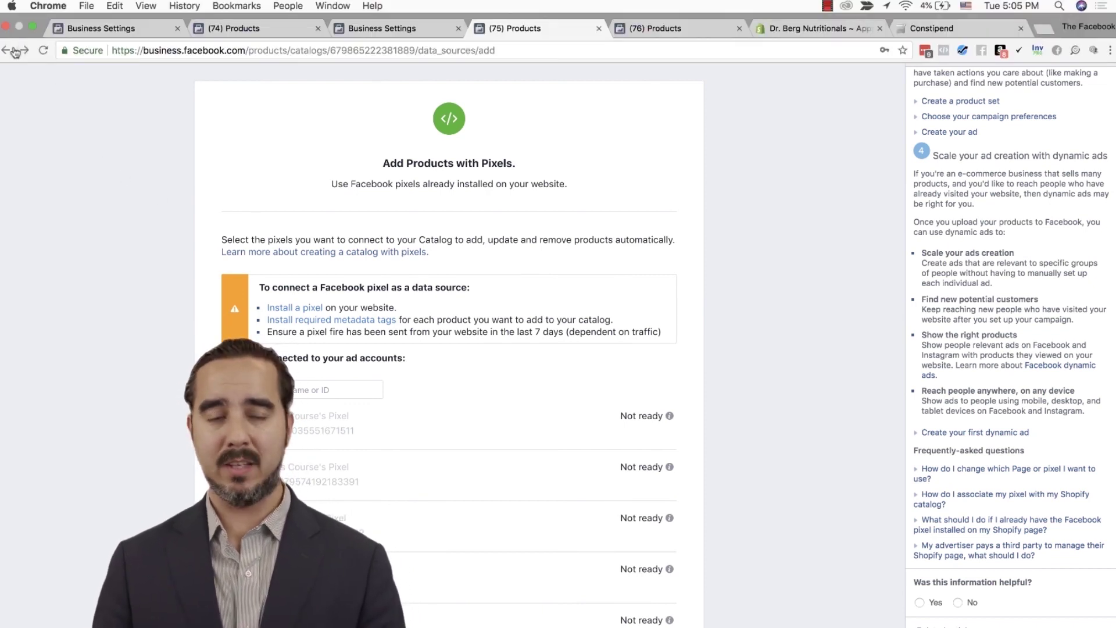
pyautogui.click(16, 51)
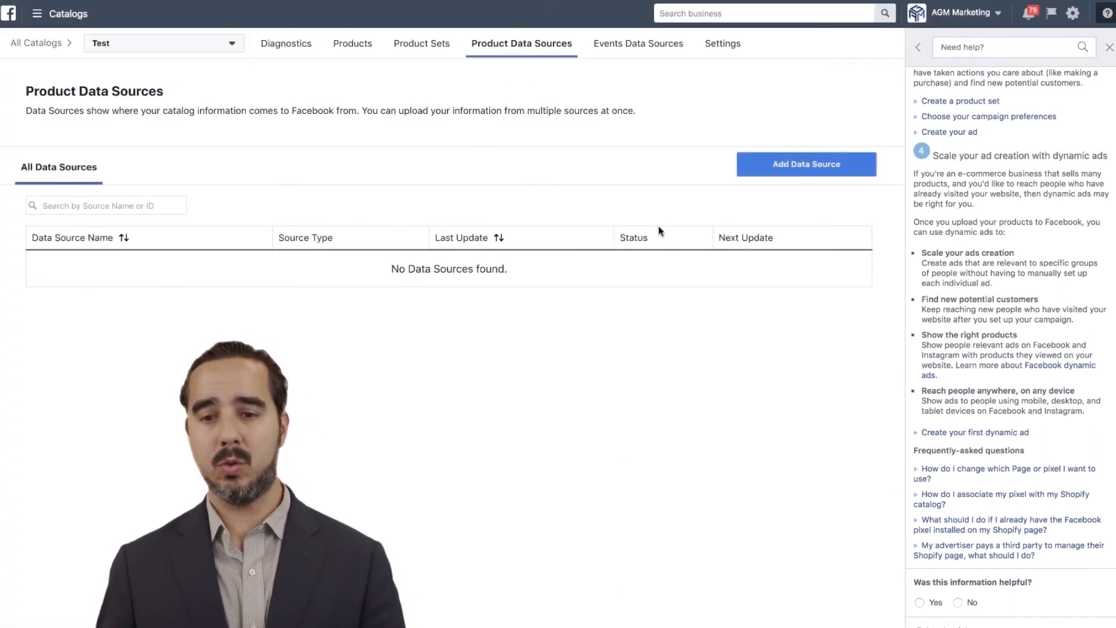
pyautogui.click(787, 165)
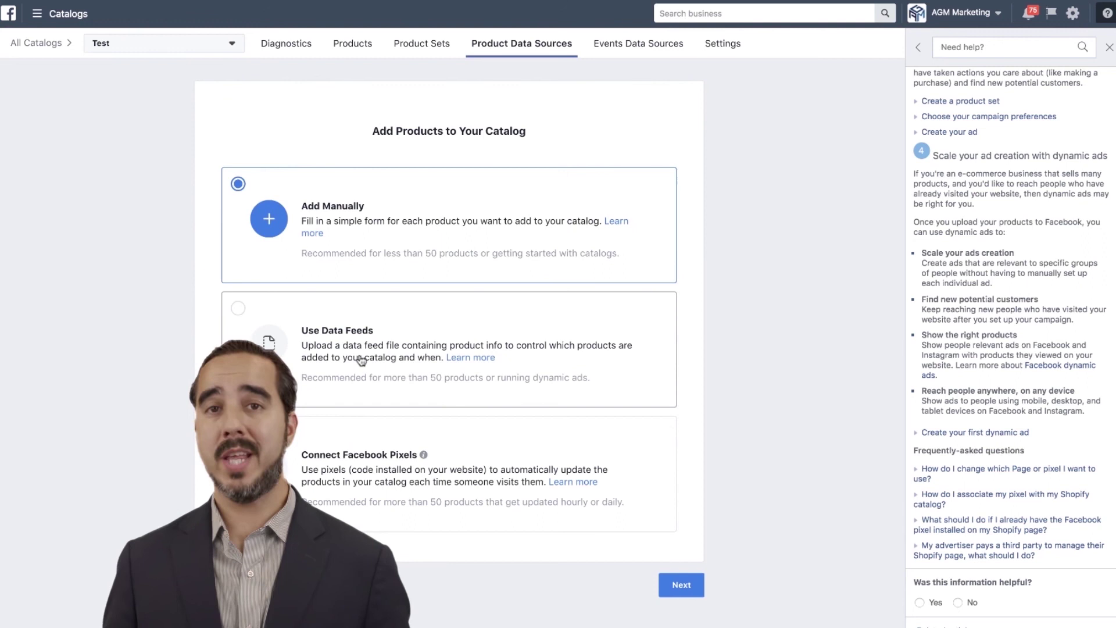